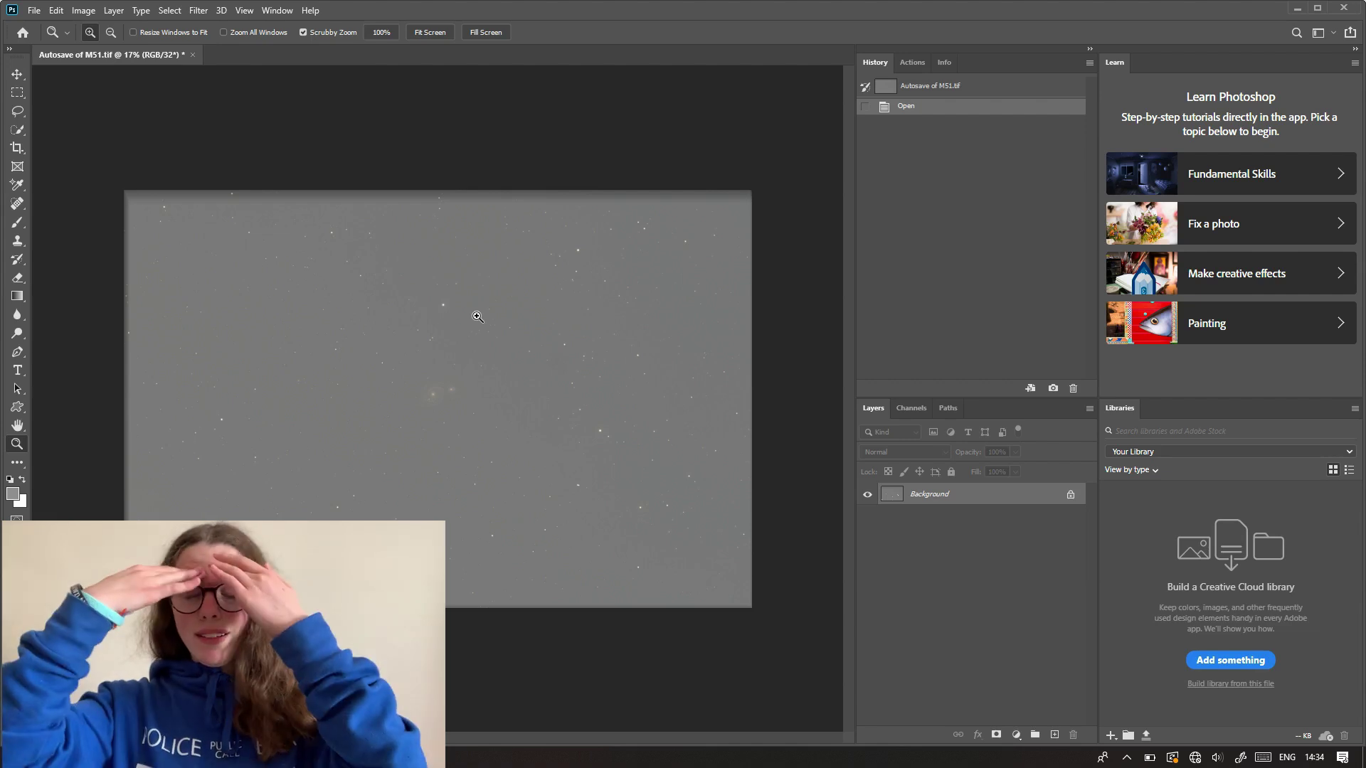
# Convert the image to 16 bits per channel using the Exposure and Gamma toning method, with exposure 0.00 and gamma 1.00.
pyautogui.scroll(1, 457, 160)
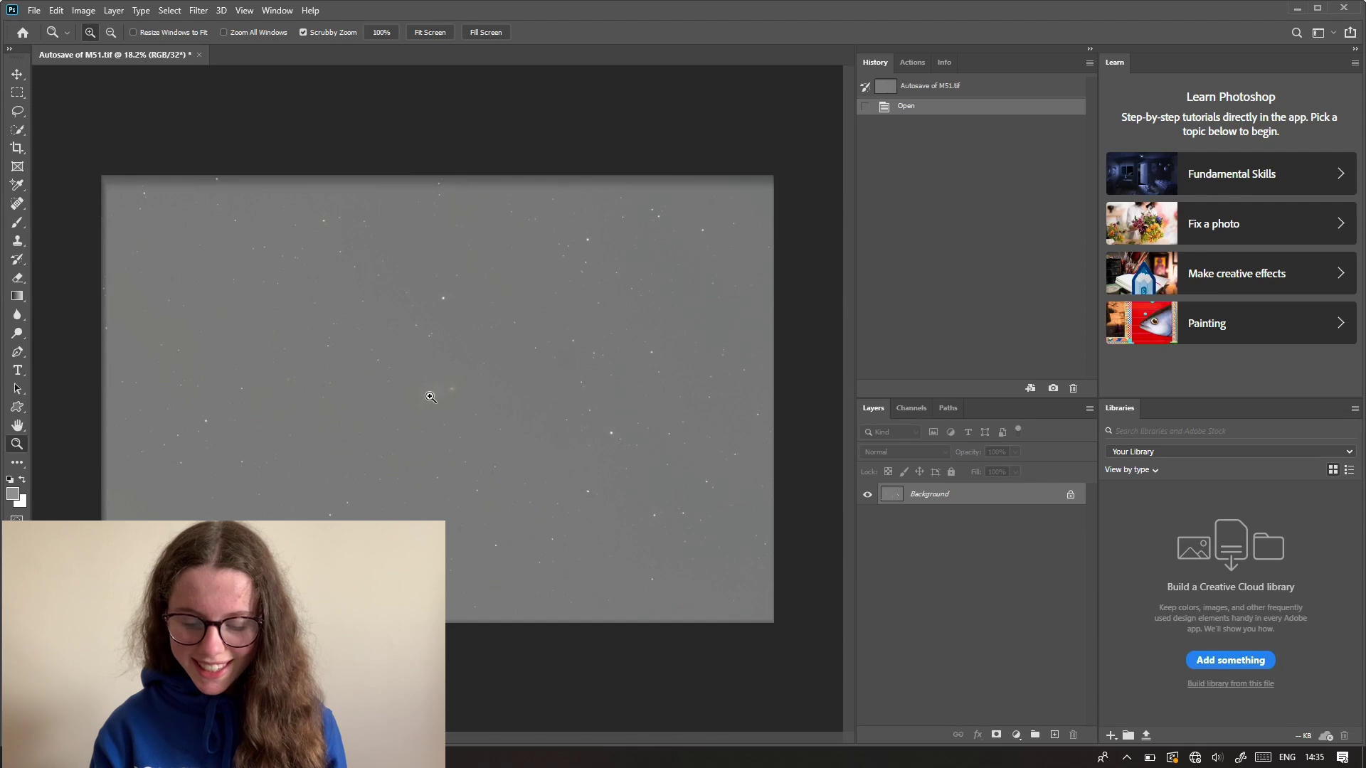
pyautogui.moveTo(427, 396)
pyautogui.mouseDown()
pyautogui.moveTo(526, 429)
pyautogui.moveTo(444, 412)
pyautogui.mouseUp()
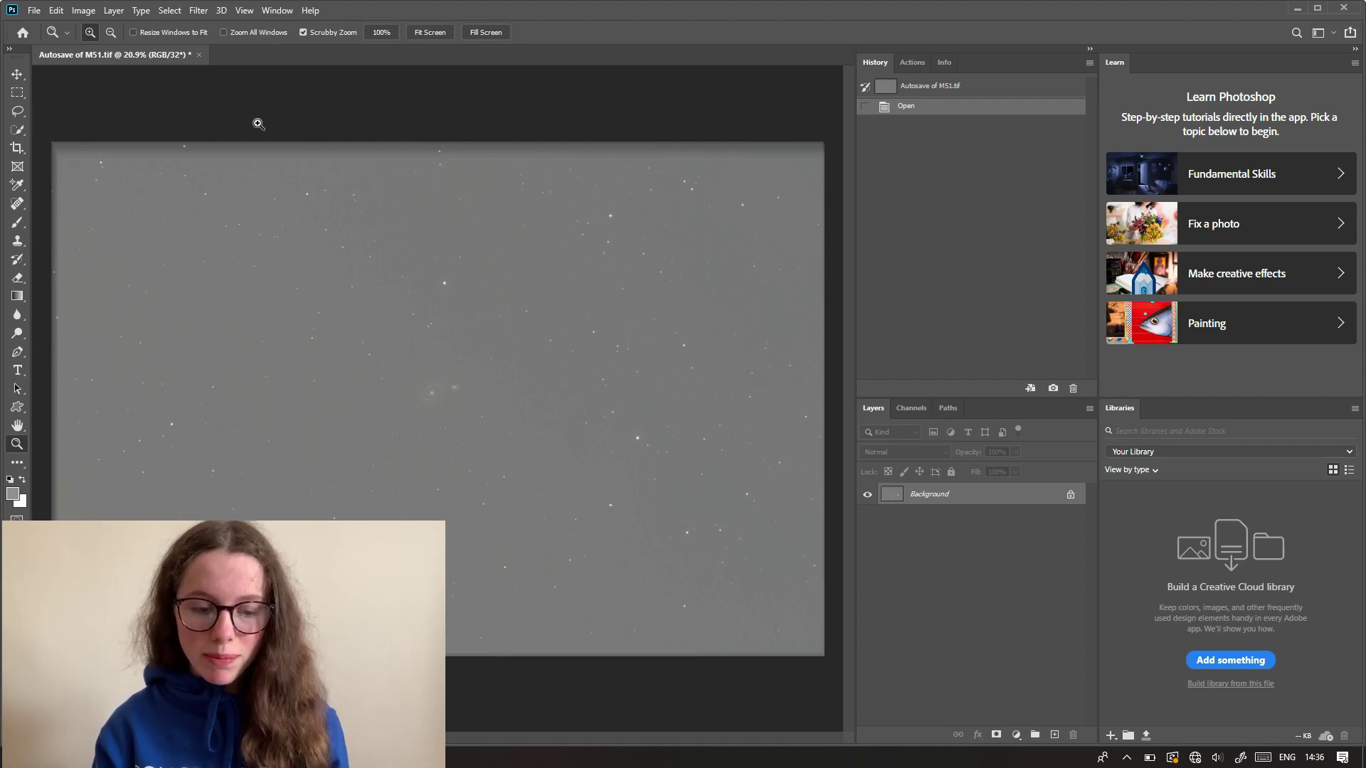
pyautogui.click(85, 11)
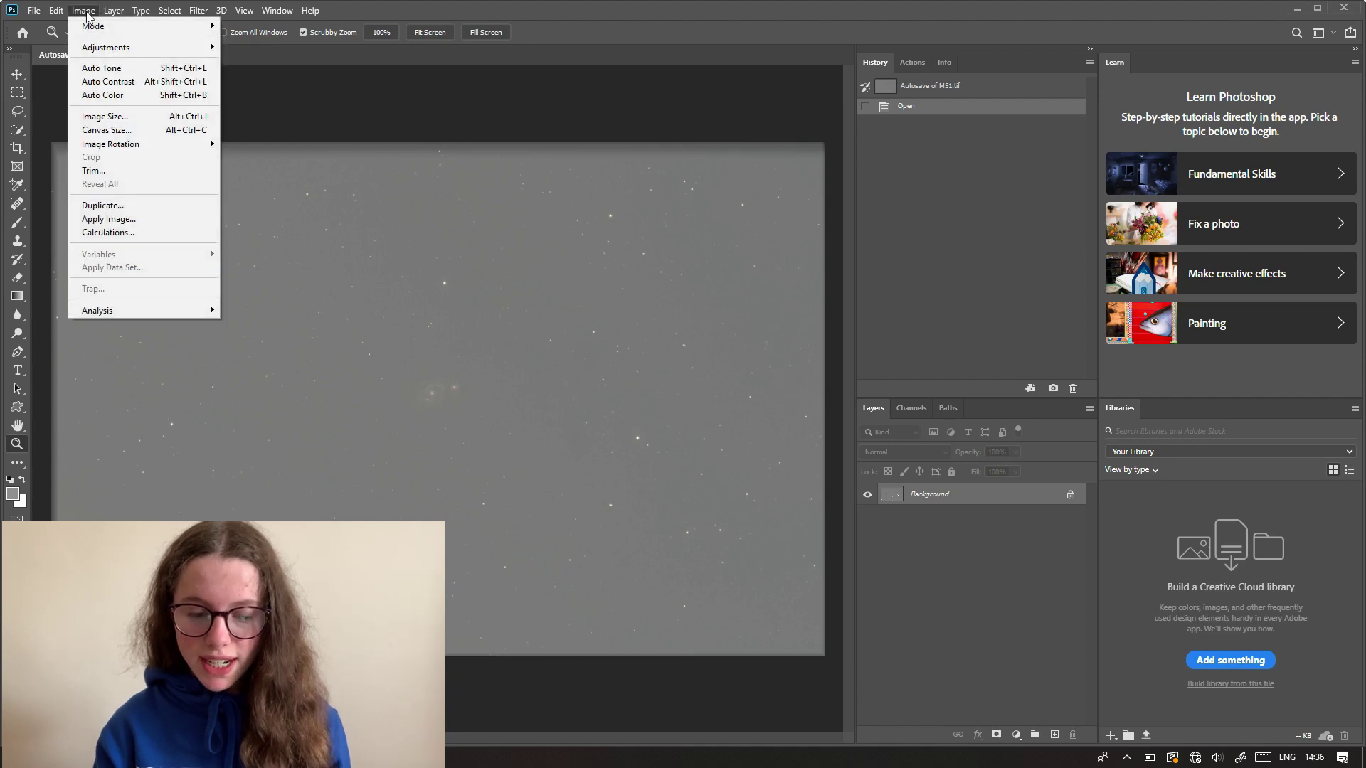
pyautogui.moveTo(109, 27)
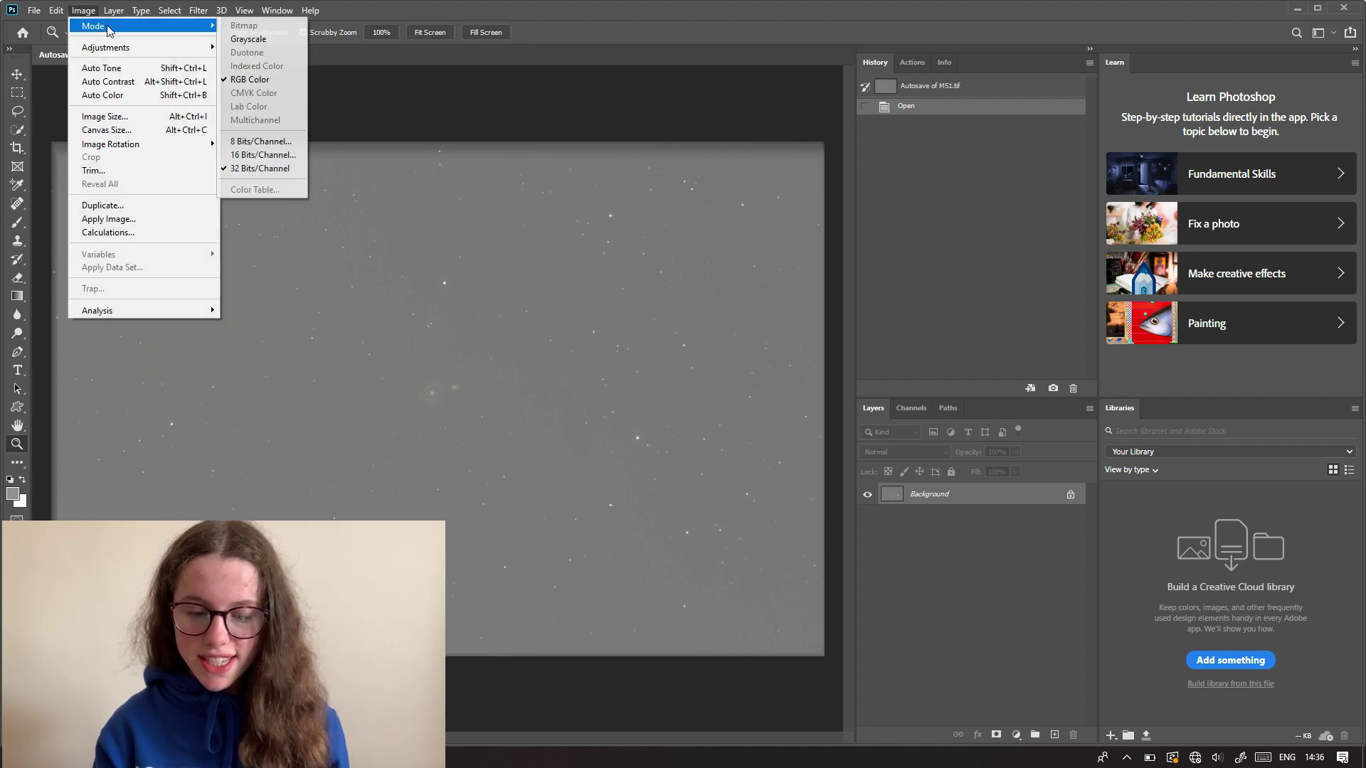
pyautogui.click(242, 157)
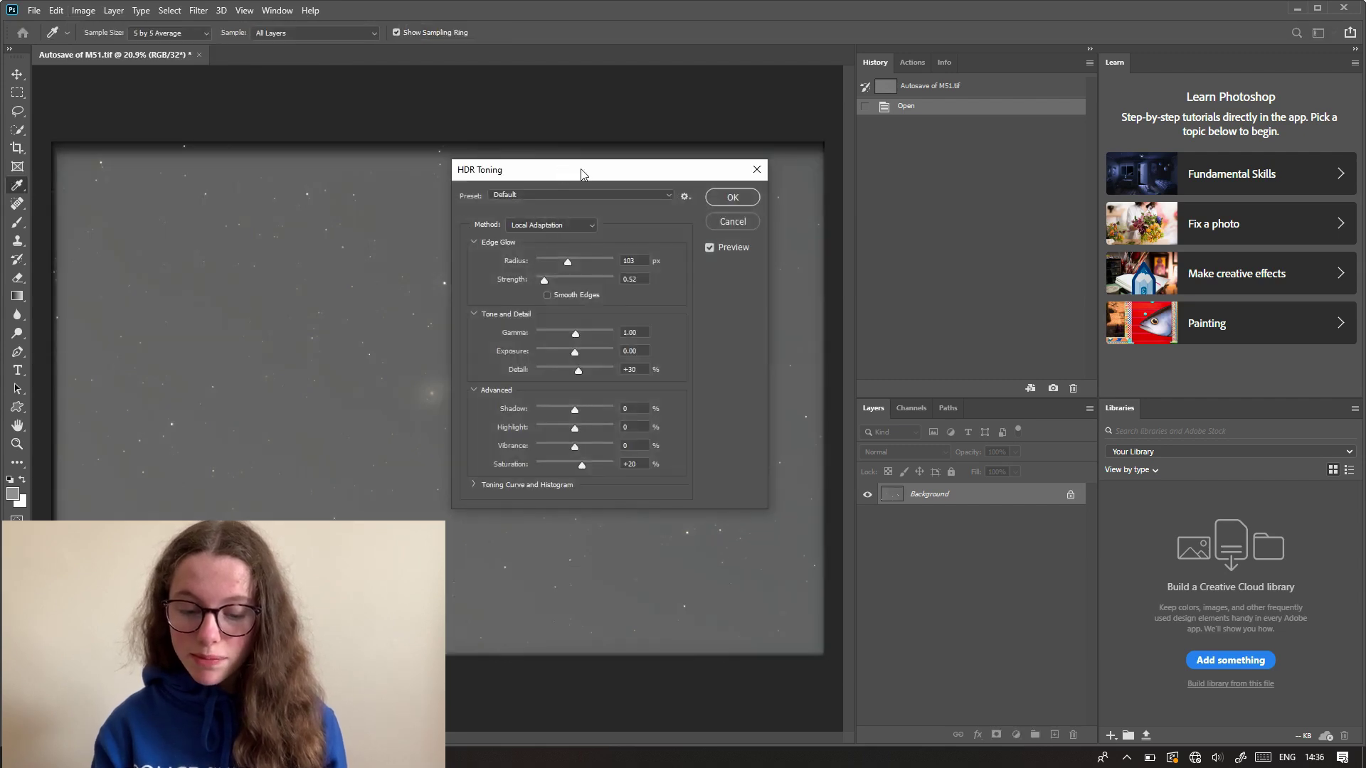
pyautogui.moveTo(560, 168); pyautogui.dragTo(668, 141)
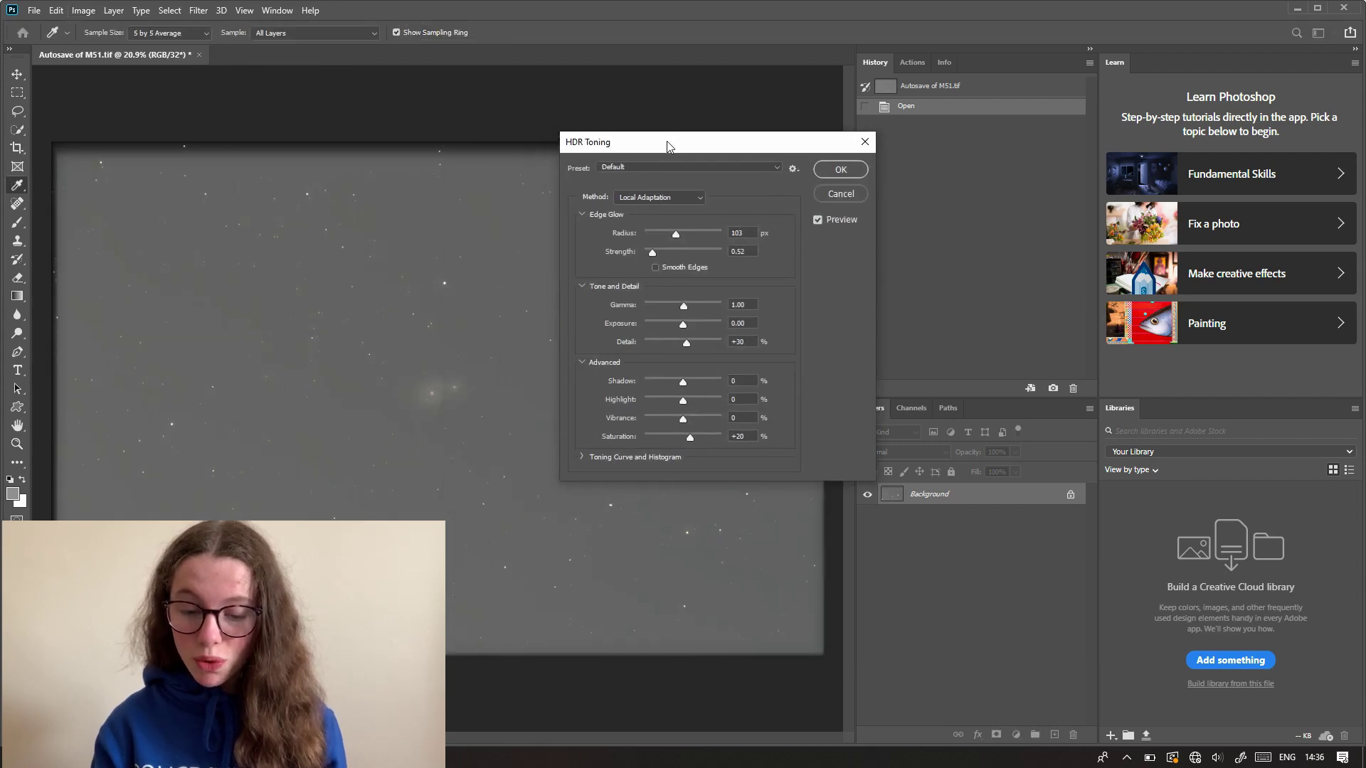
pyautogui.click(677, 197)
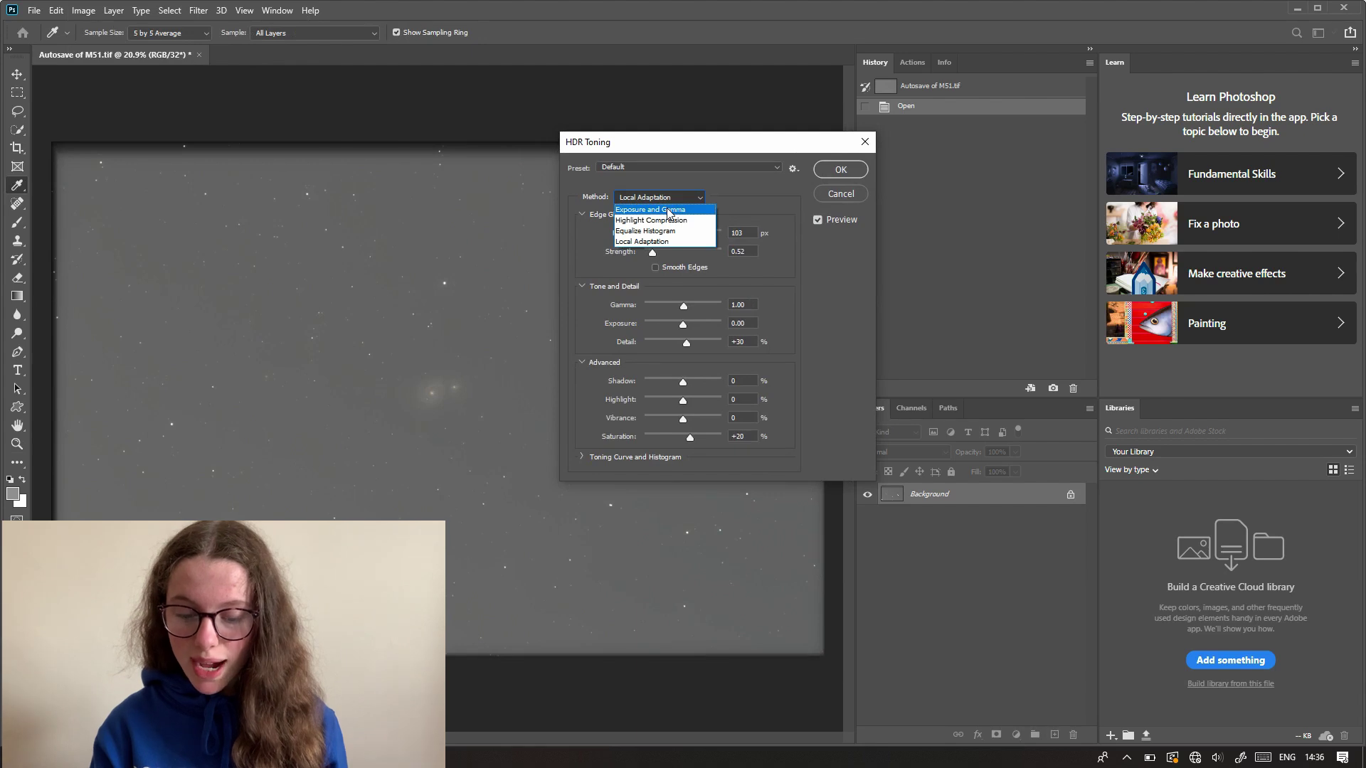
pyautogui.click(669, 211)
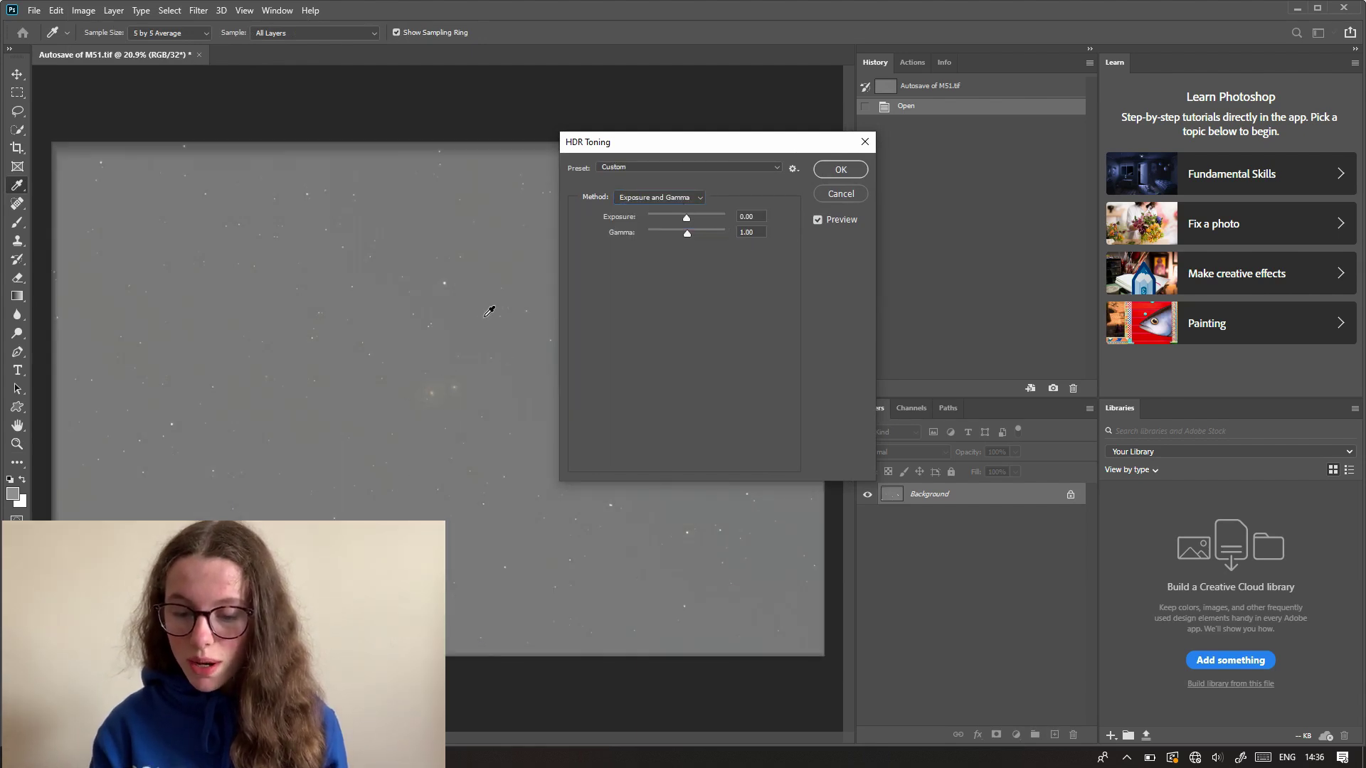
pyautogui.click(841, 169)
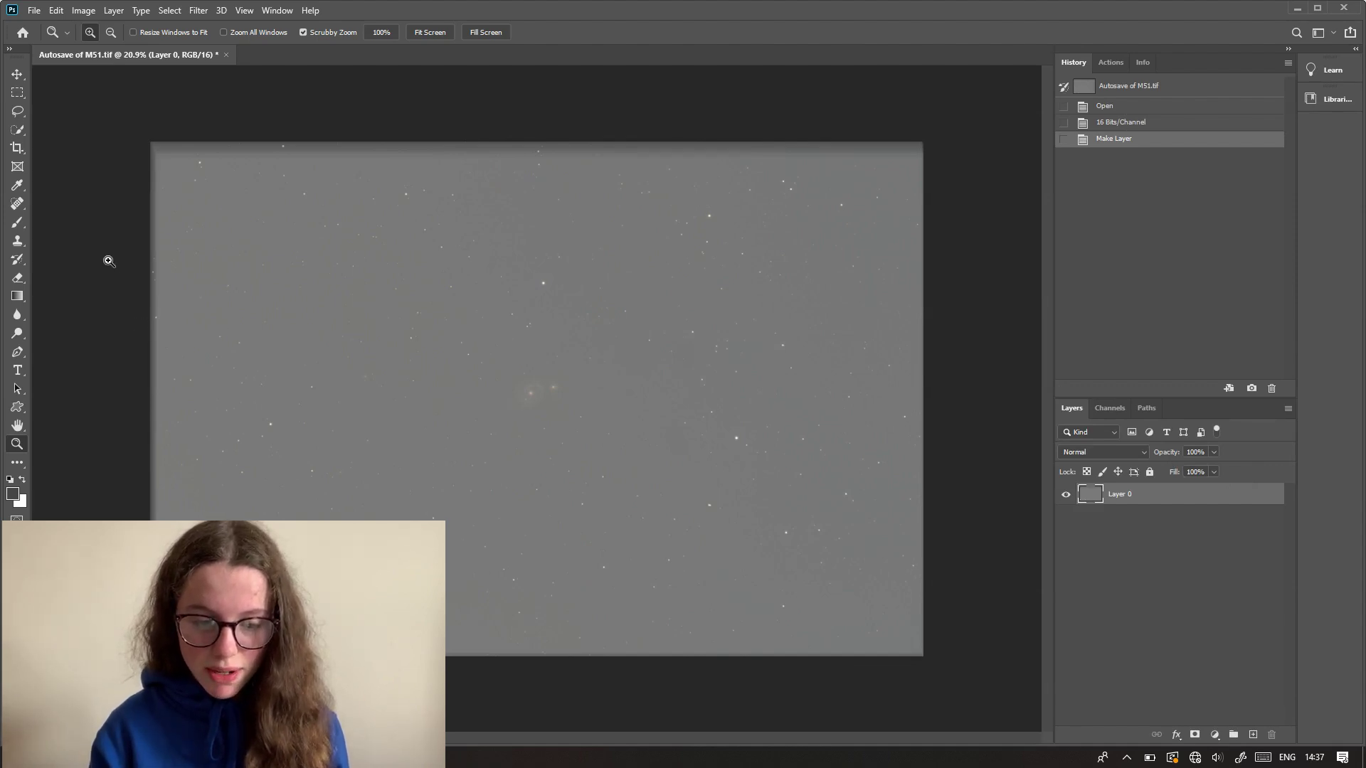
# Start a Levels adjustment and set the red channel's black input level to 65.
pyautogui.click(83, 11)
pyautogui.moveTo(93, 46)
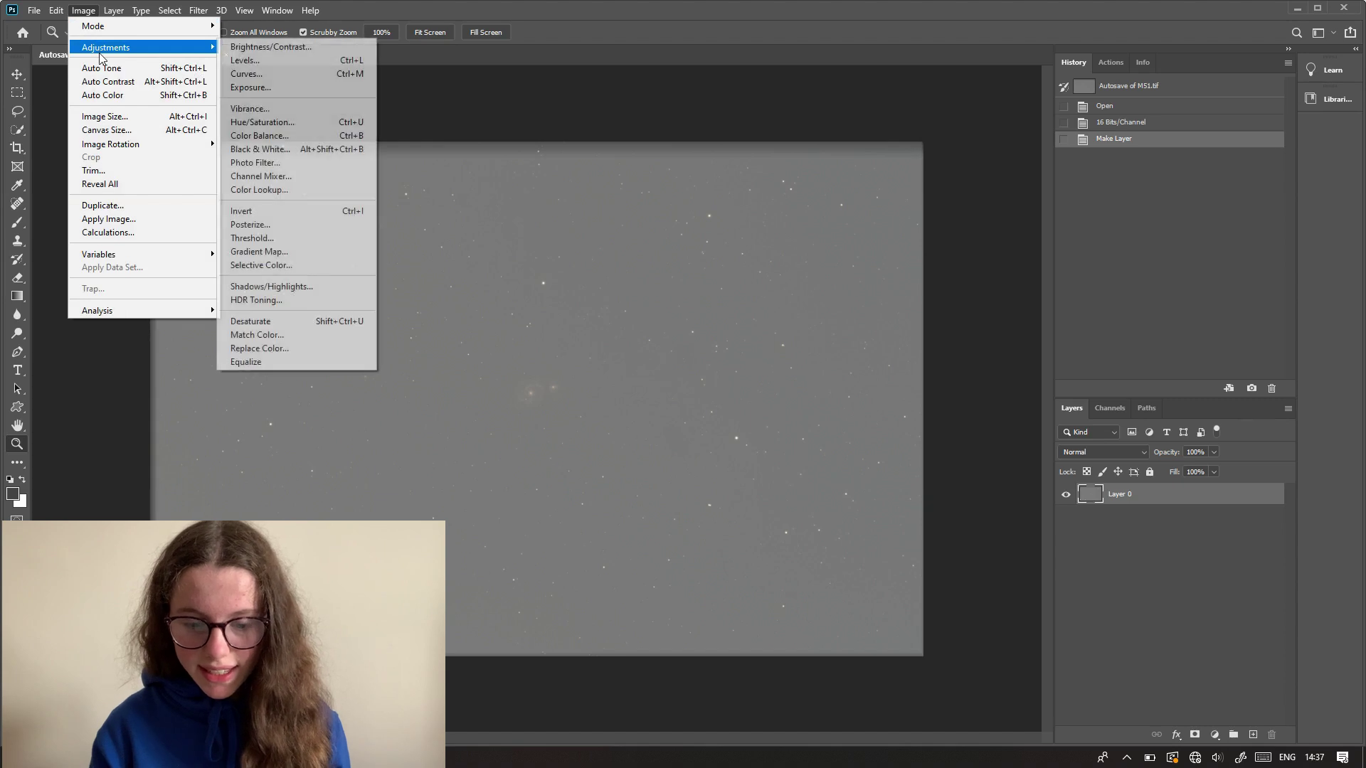
pyautogui.click(255, 64)
pyautogui.moveTo(602, 106); pyautogui.dragTo(817, 76)
pyautogui.write('0')
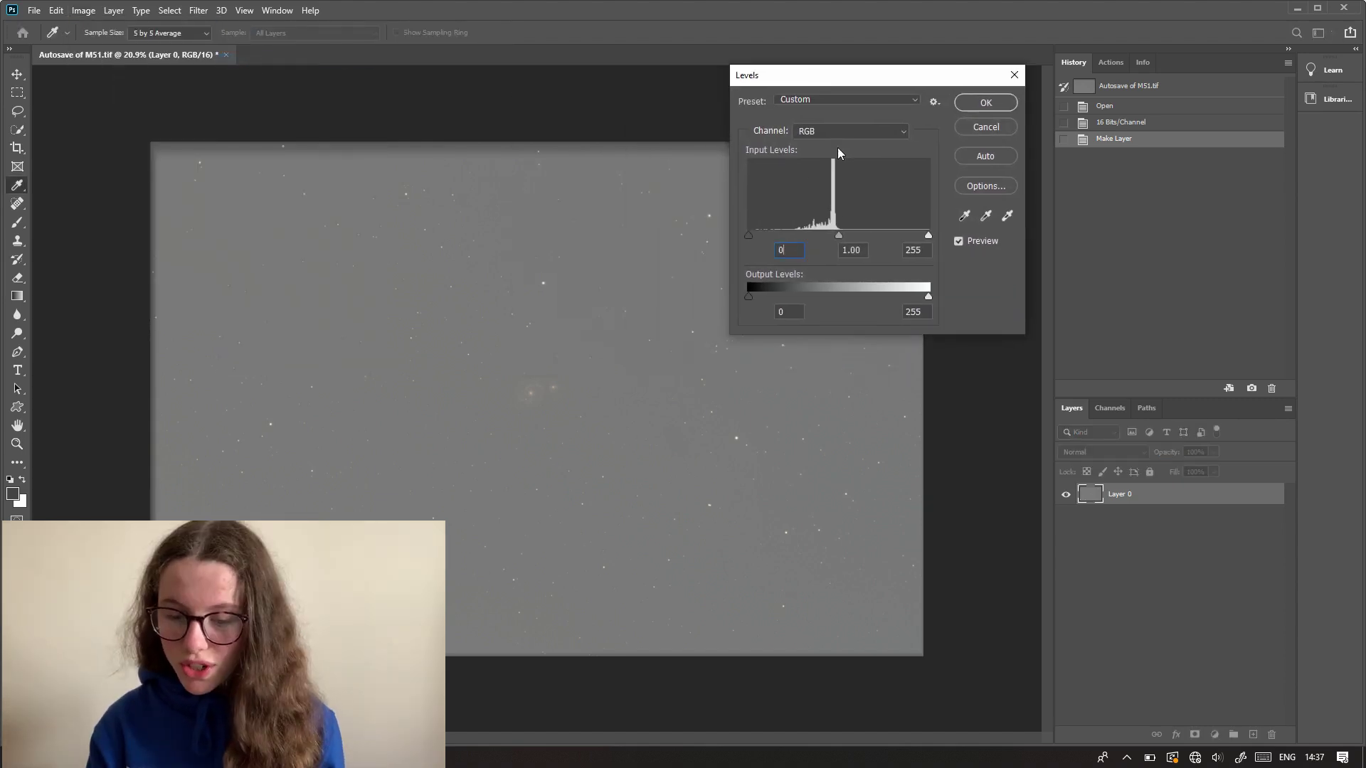
pyautogui.click(842, 134)
pyautogui.click(826, 146)
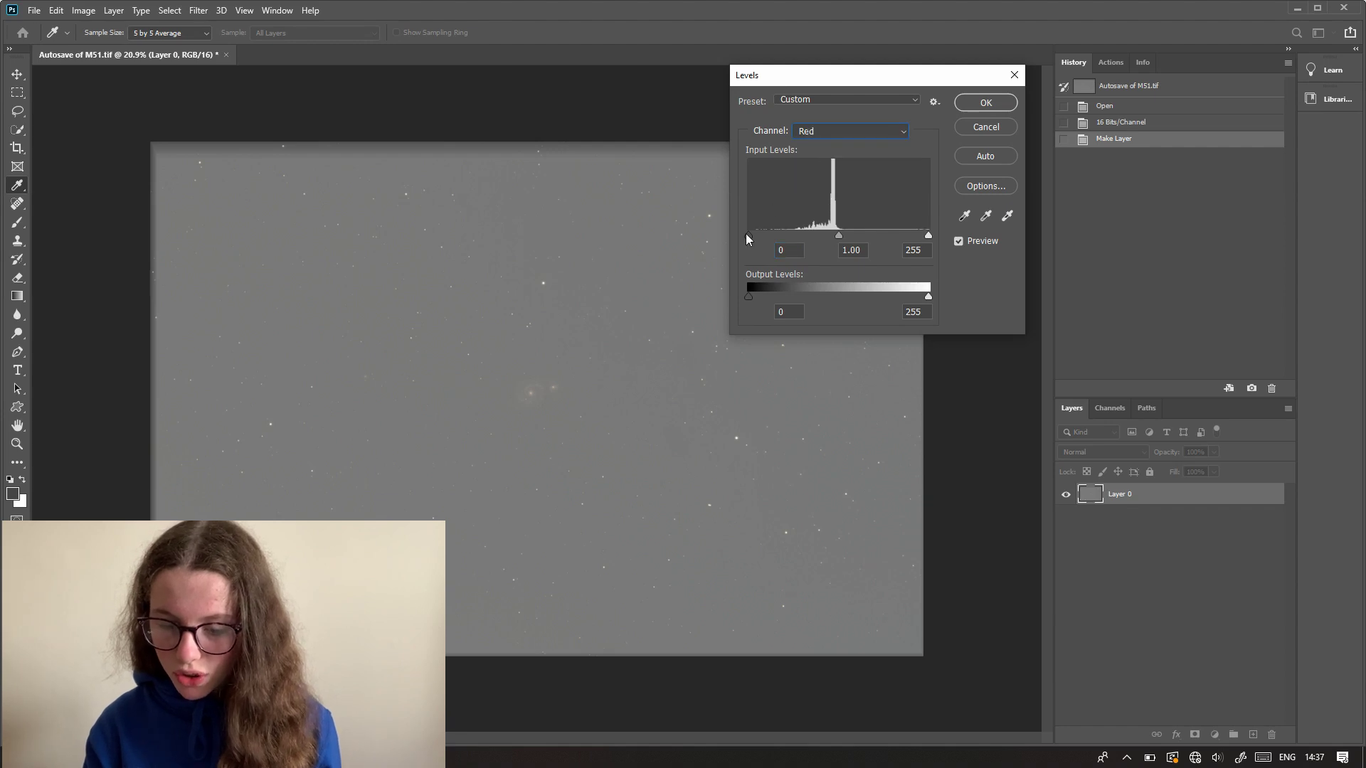
pyautogui.moveTo(748, 235); pyautogui.dragTo(791, 235)
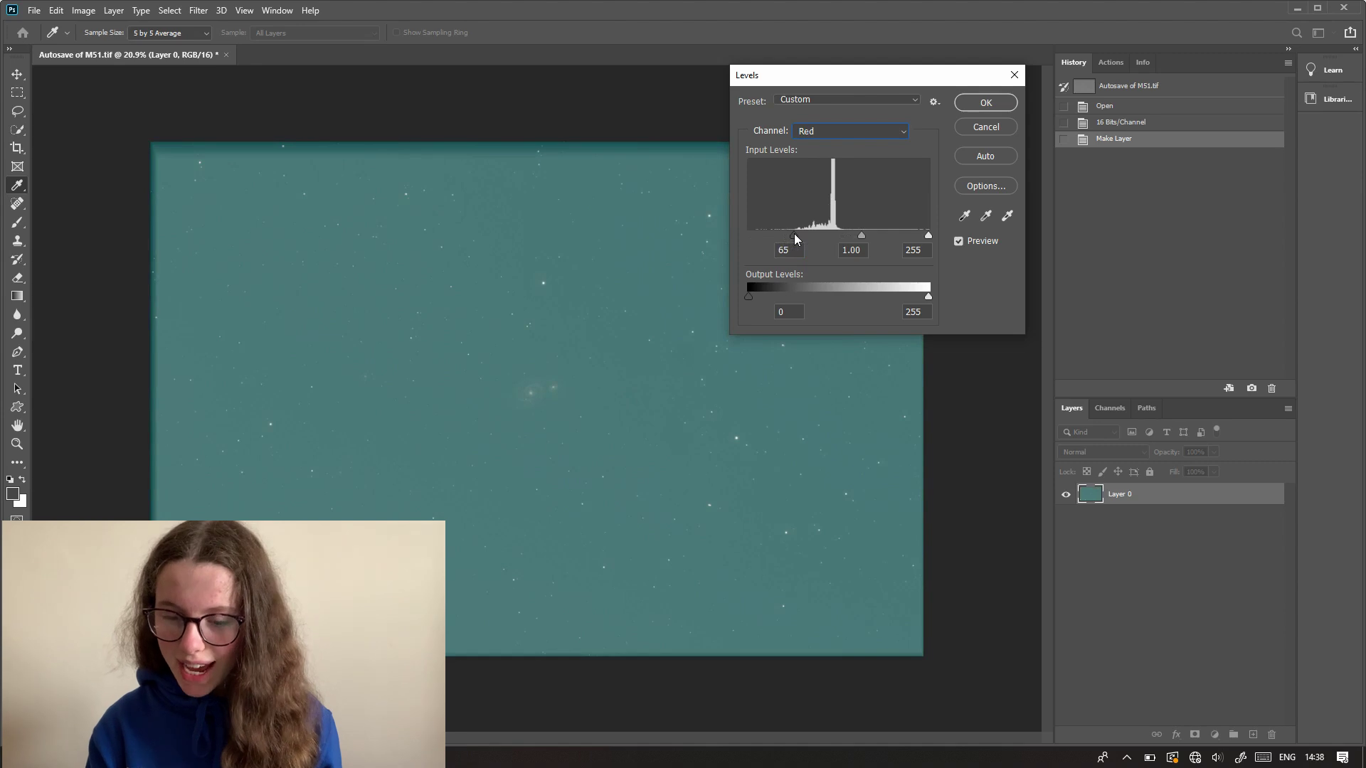
pyautogui.doubleClick(781, 250)
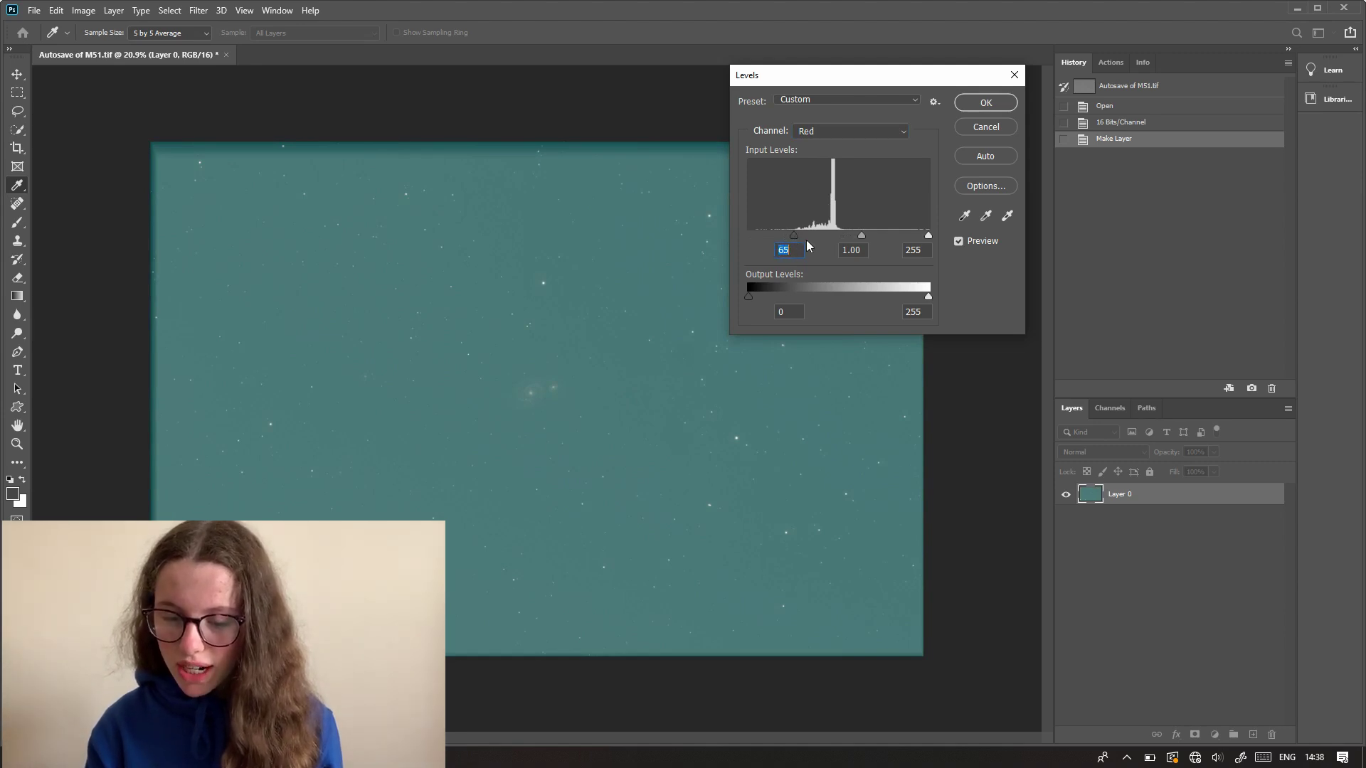
# Set the green channel's black input level to 65 in the Levels adjustment.
pyautogui.click(828, 132)
pyautogui.click(821, 164)
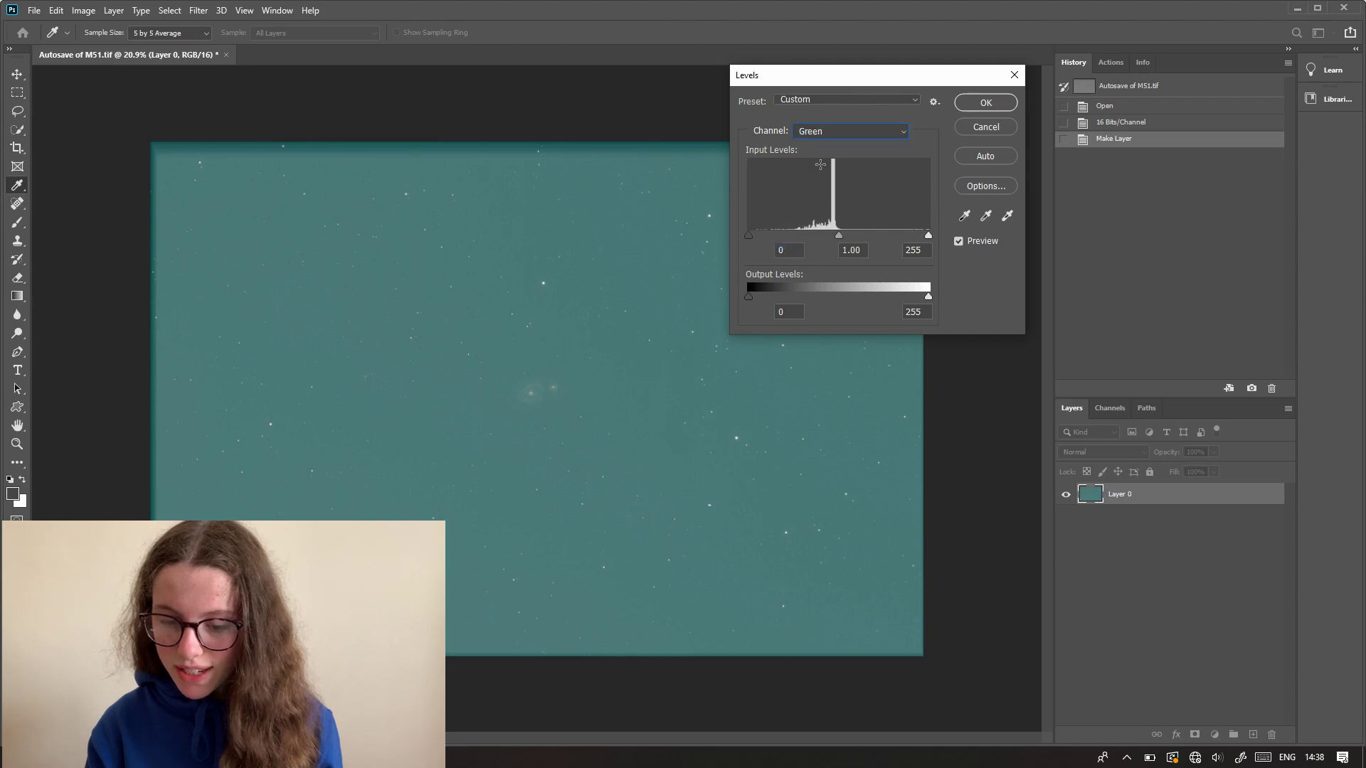
pyautogui.doubleClick(770, 250)
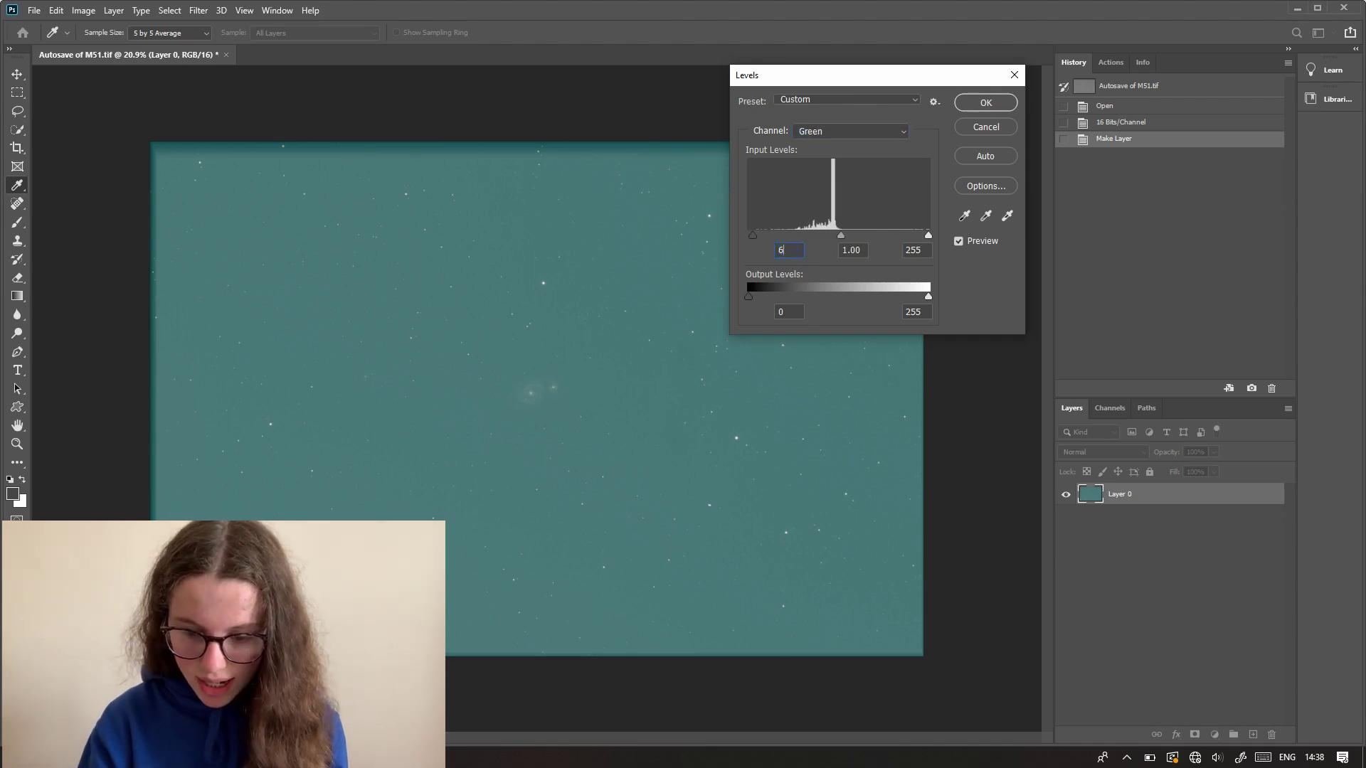
pyautogui.write('65')
# Set the blue channel's black input level to 65 and apply the Levels adjustment.
pyautogui.click(817, 134)
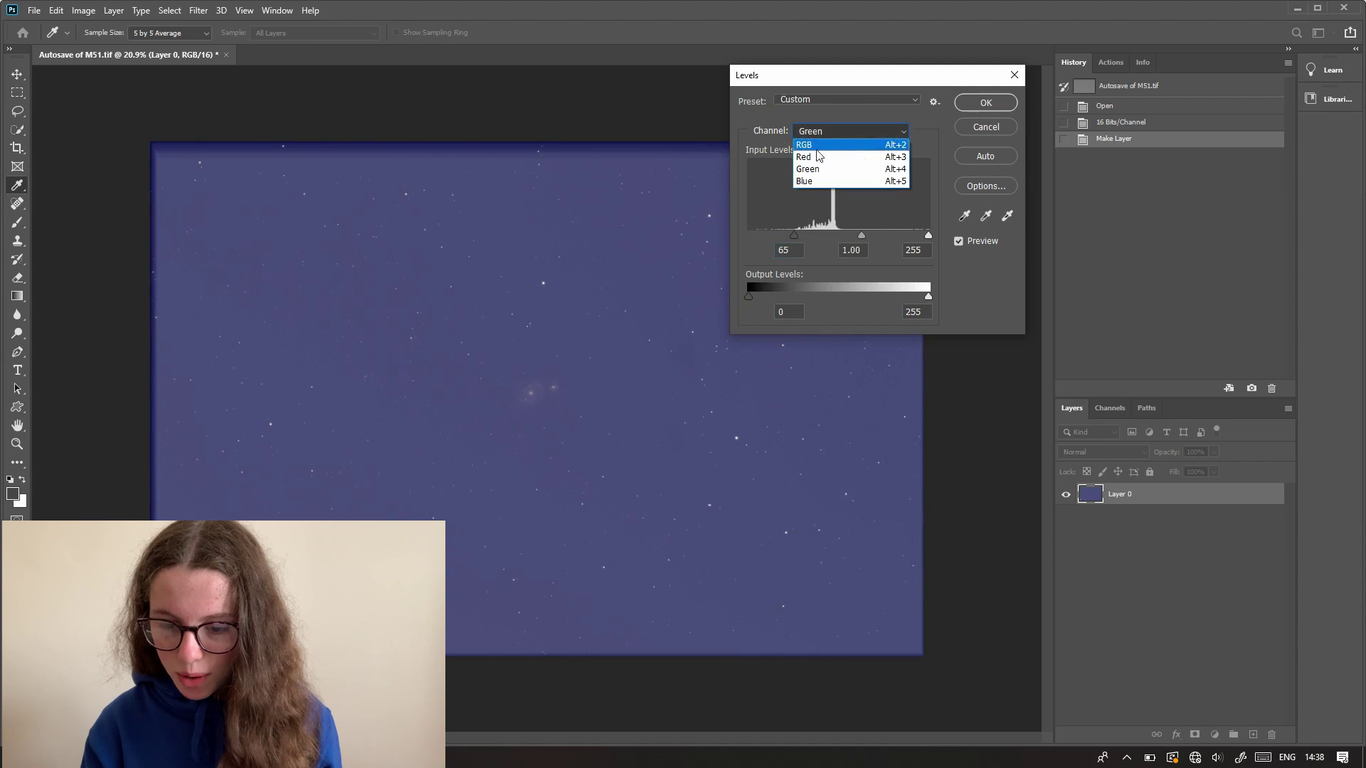
pyautogui.click(818, 181)
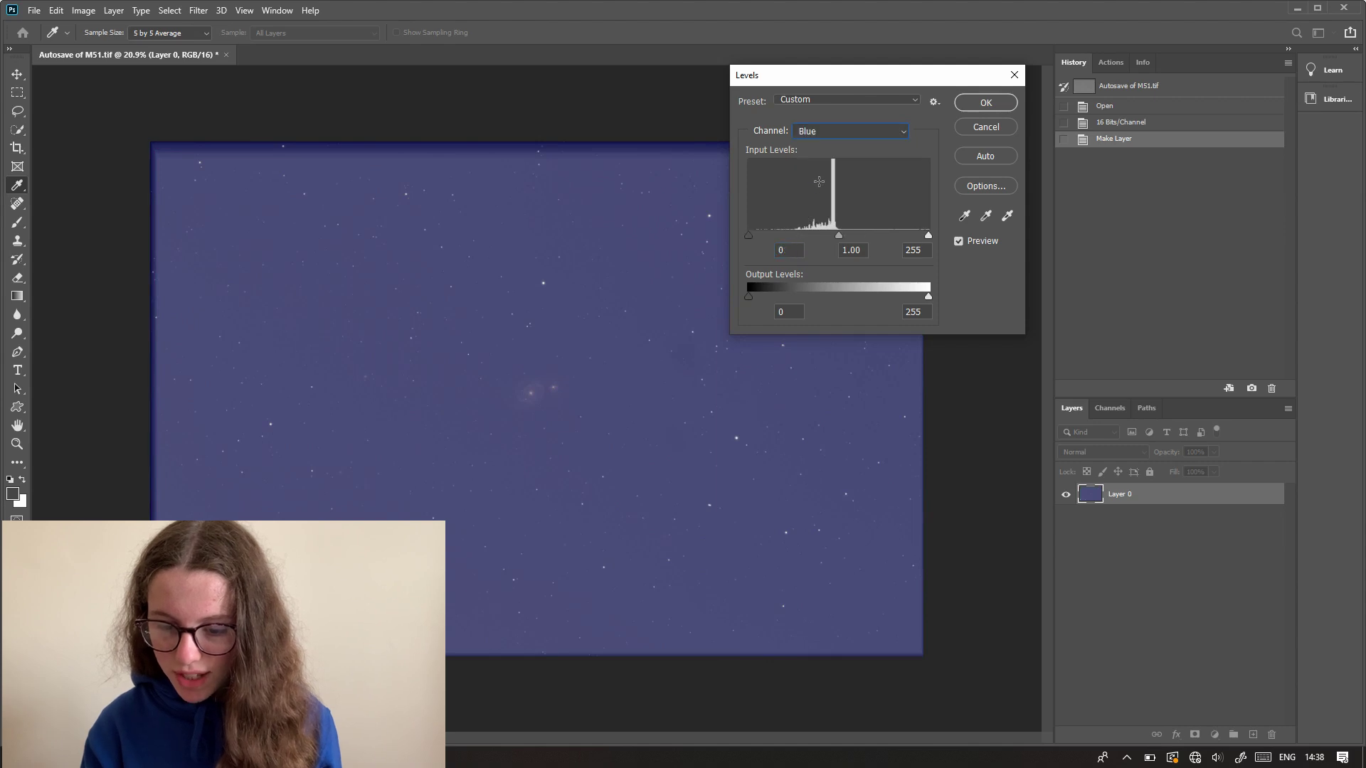
pyautogui.doubleClick(783, 250)
pyautogui.write('65')
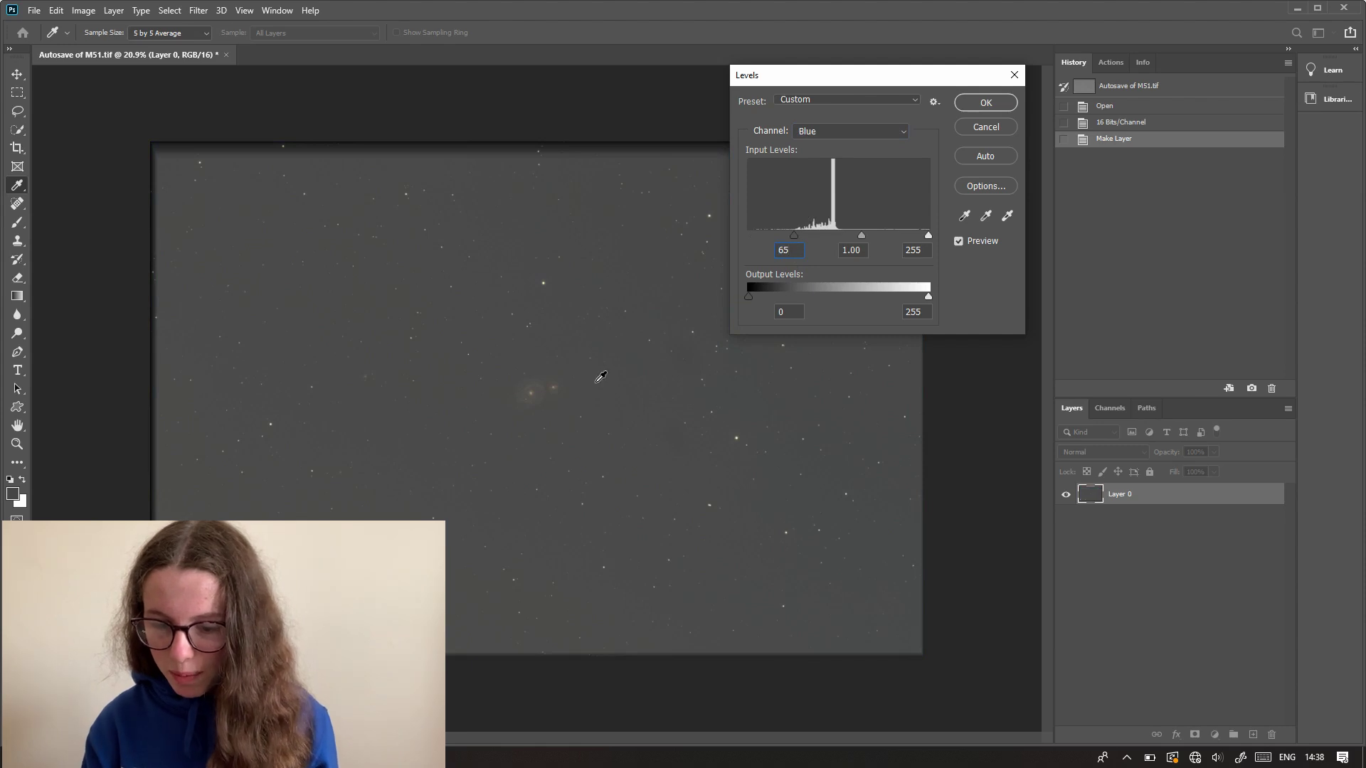
pyautogui.click(986, 103)
# Crop the image slightly on all sides to cut off the dark stacking borders.
pyautogui.press('z')
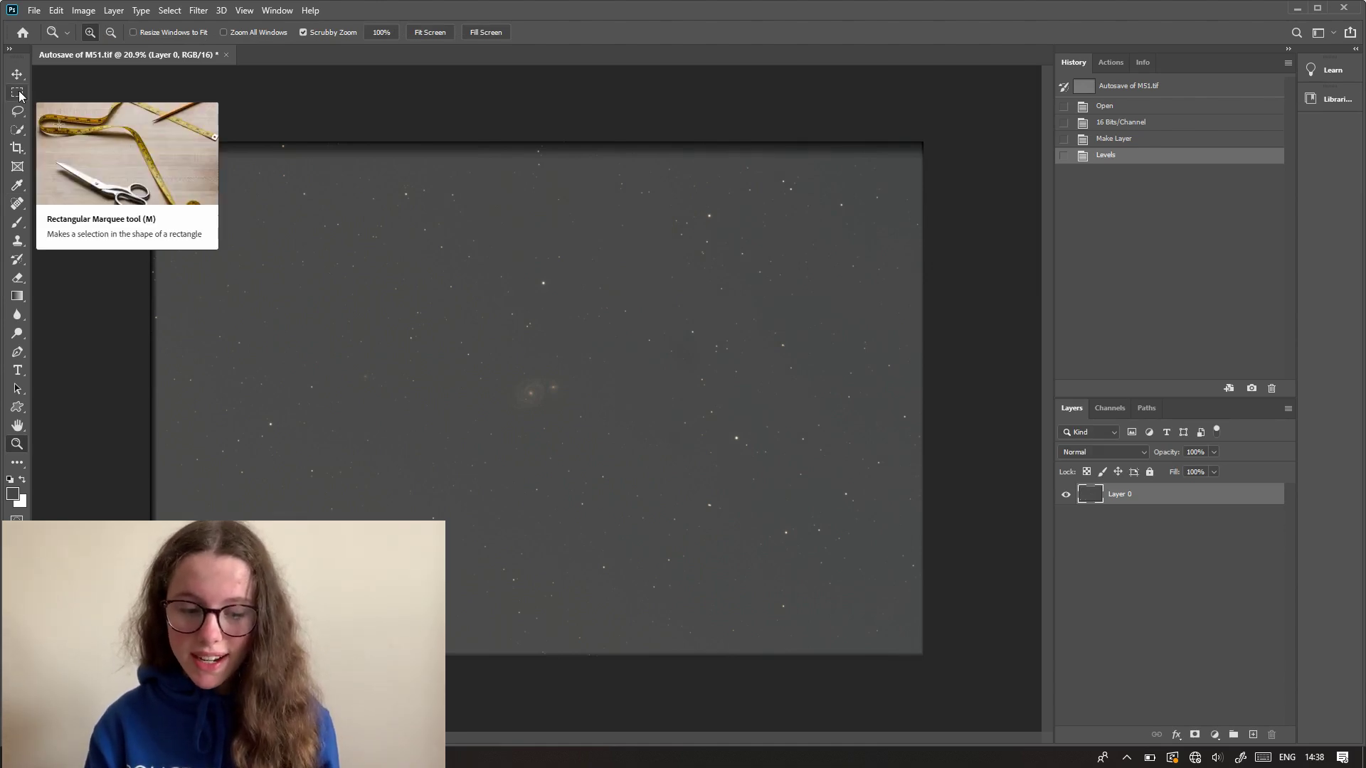
pyautogui.click(19, 153)
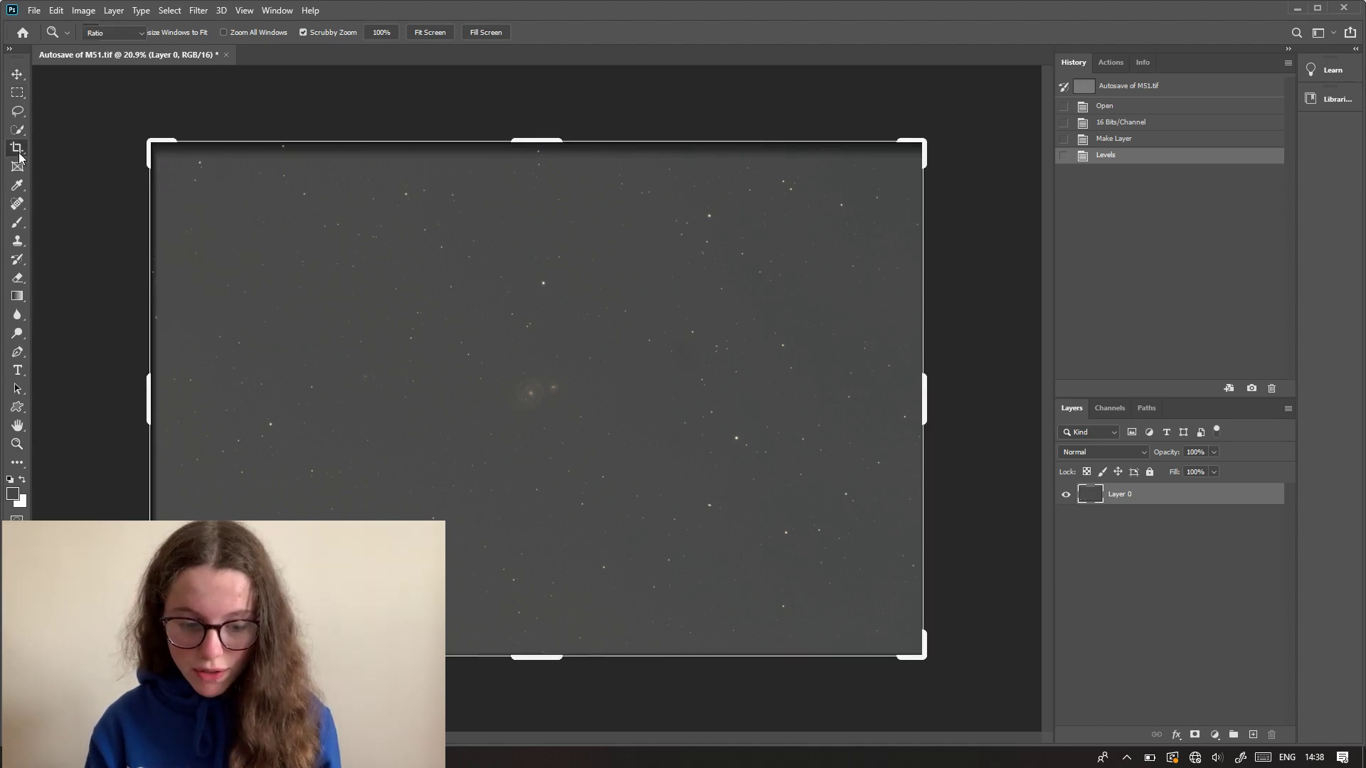
pyautogui.moveTo(539, 376)
pyautogui.mouseDown()
pyautogui.moveTo(502, 392)
pyautogui.moveTo(523, 384)
pyautogui.mouseUp()
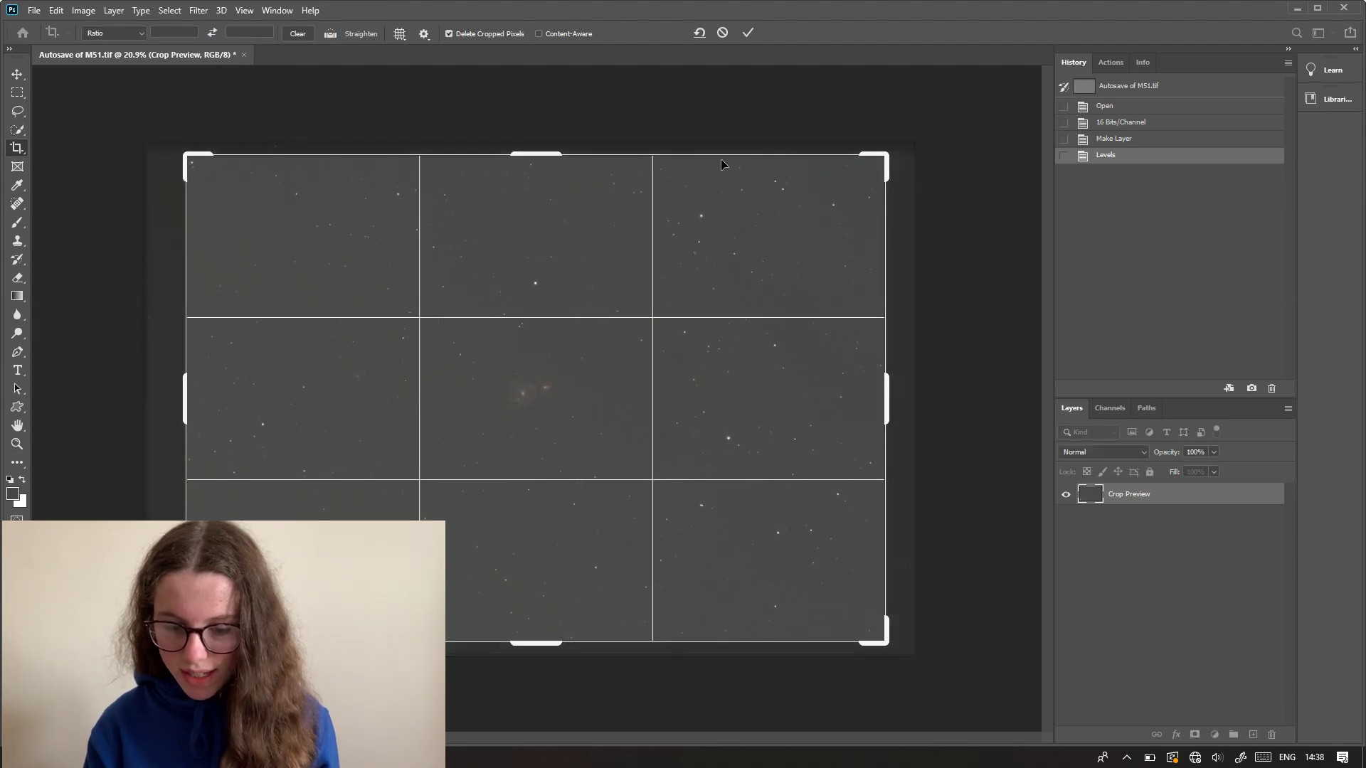
pyautogui.click(746, 34)
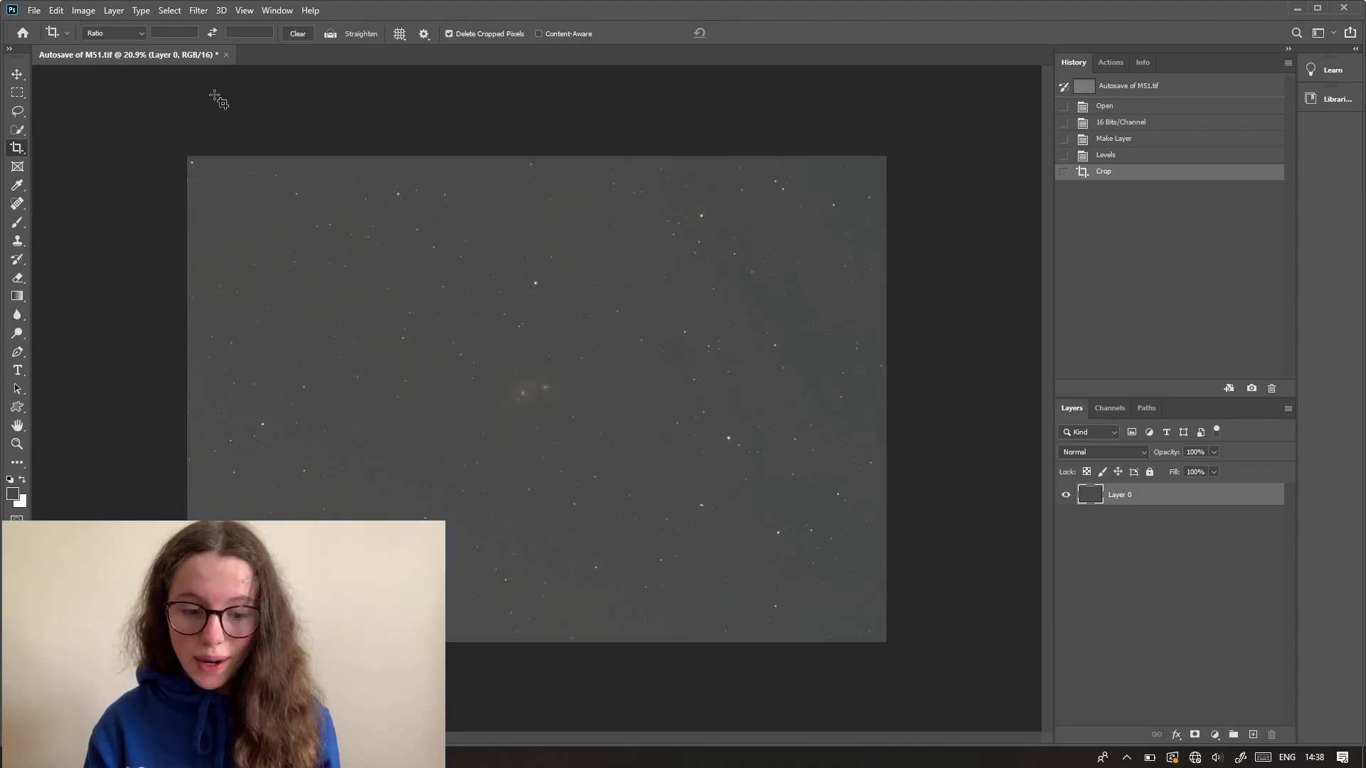
# Apply a second Levels adjustment with the combined RGB channel's black input level set to 37.
pyautogui.click(83, 10)
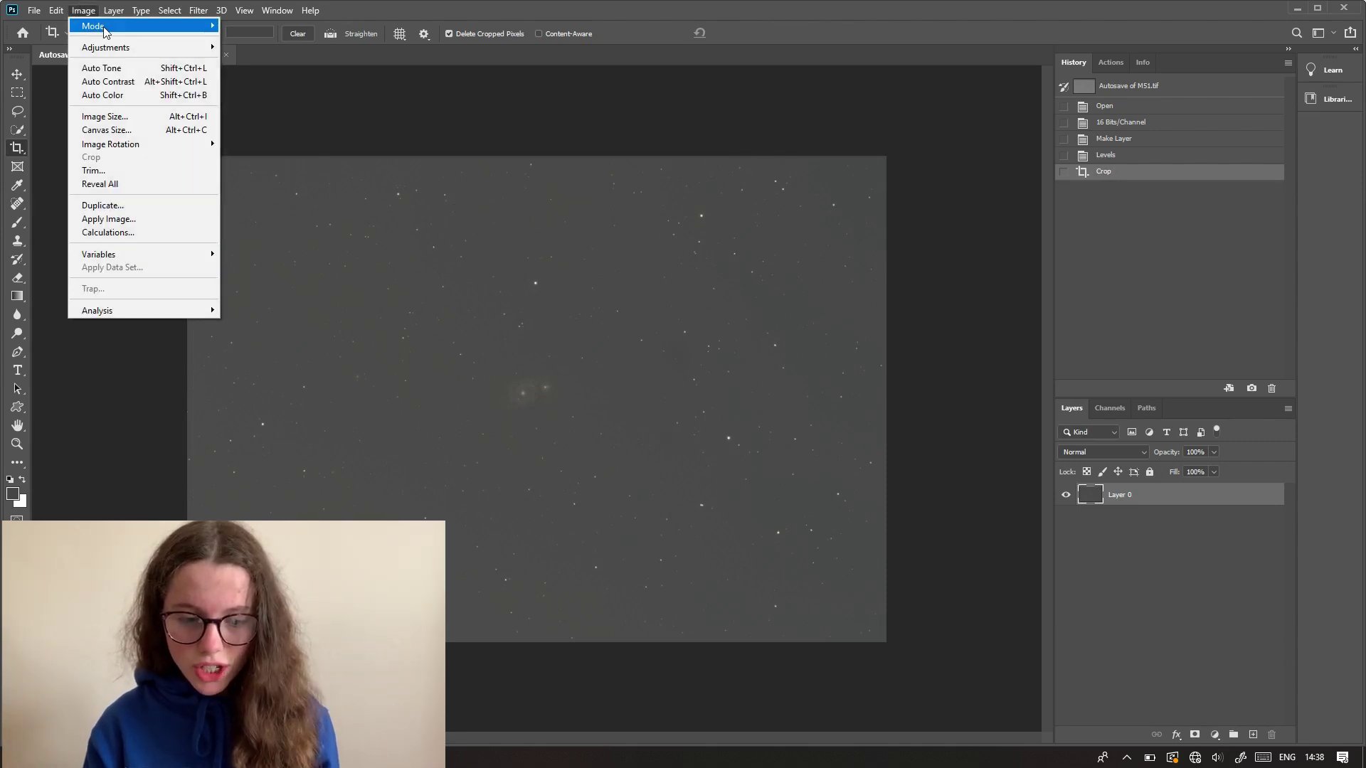
pyautogui.moveTo(113, 48)
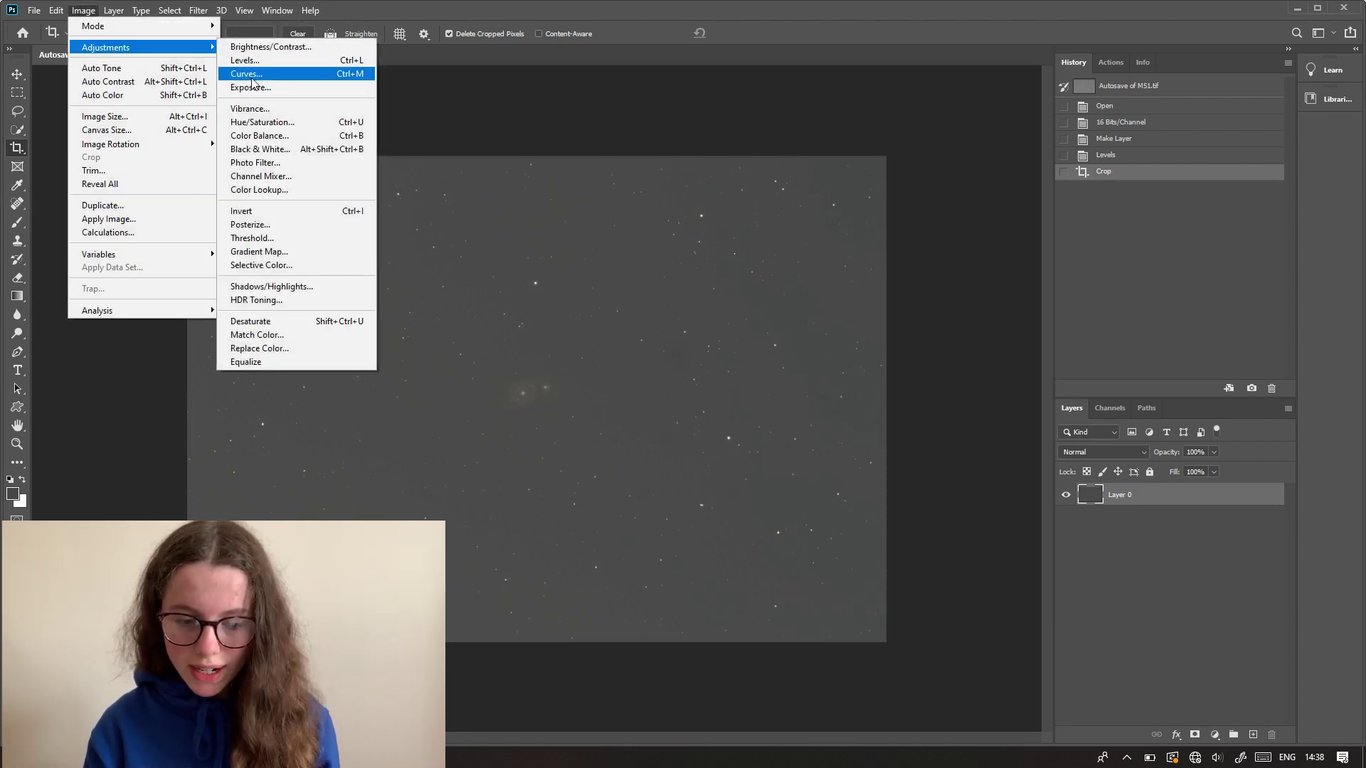
pyautogui.click(296, 61)
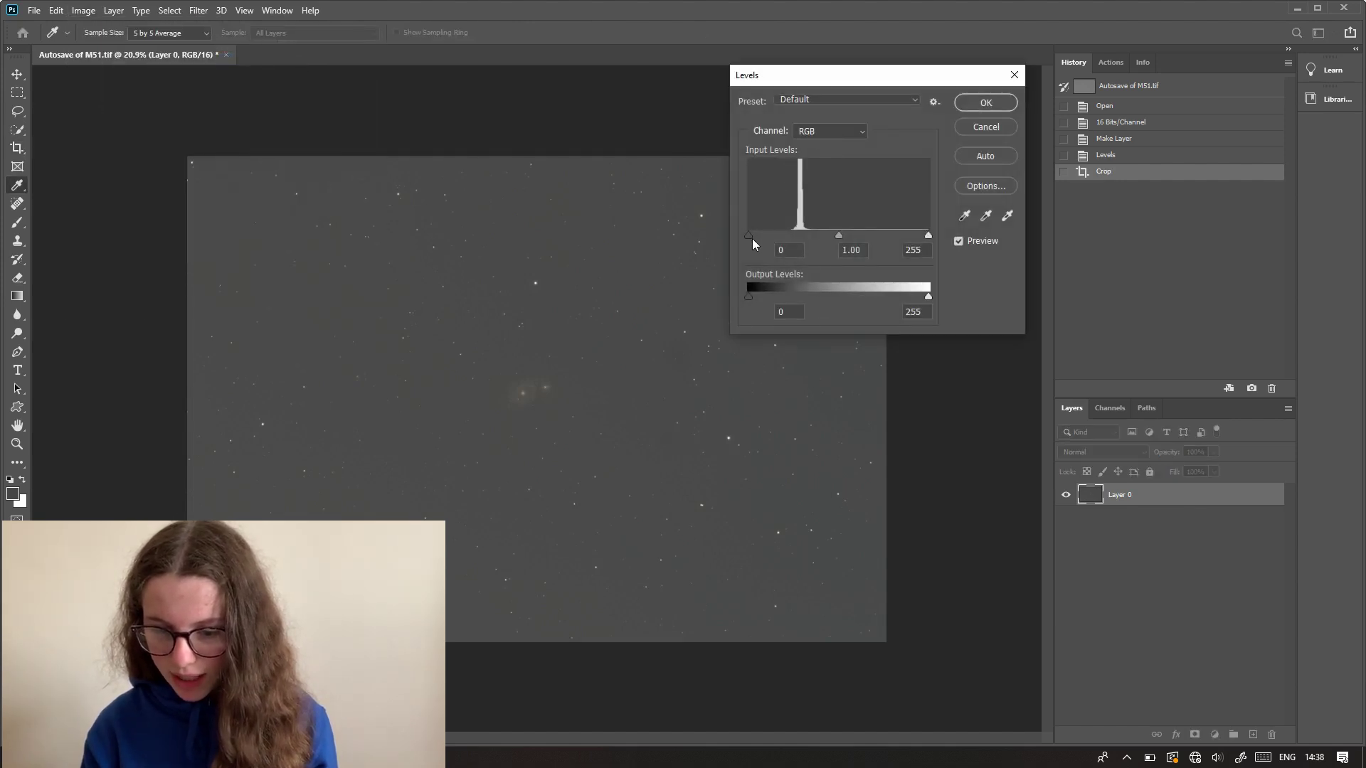
pyautogui.moveTo(747, 236); pyautogui.dragTo(773, 235)
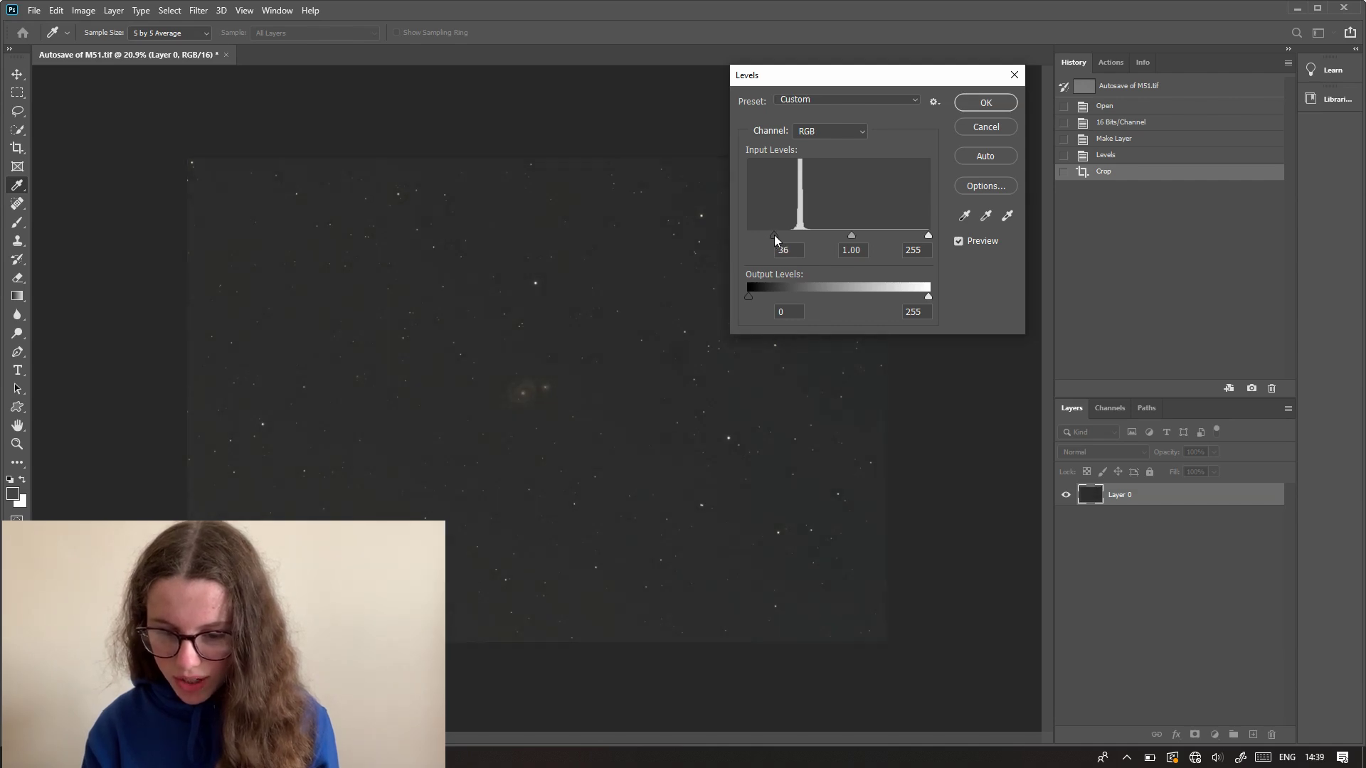
pyautogui.moveTo(774, 235); pyautogui.dragTo(792, 234)
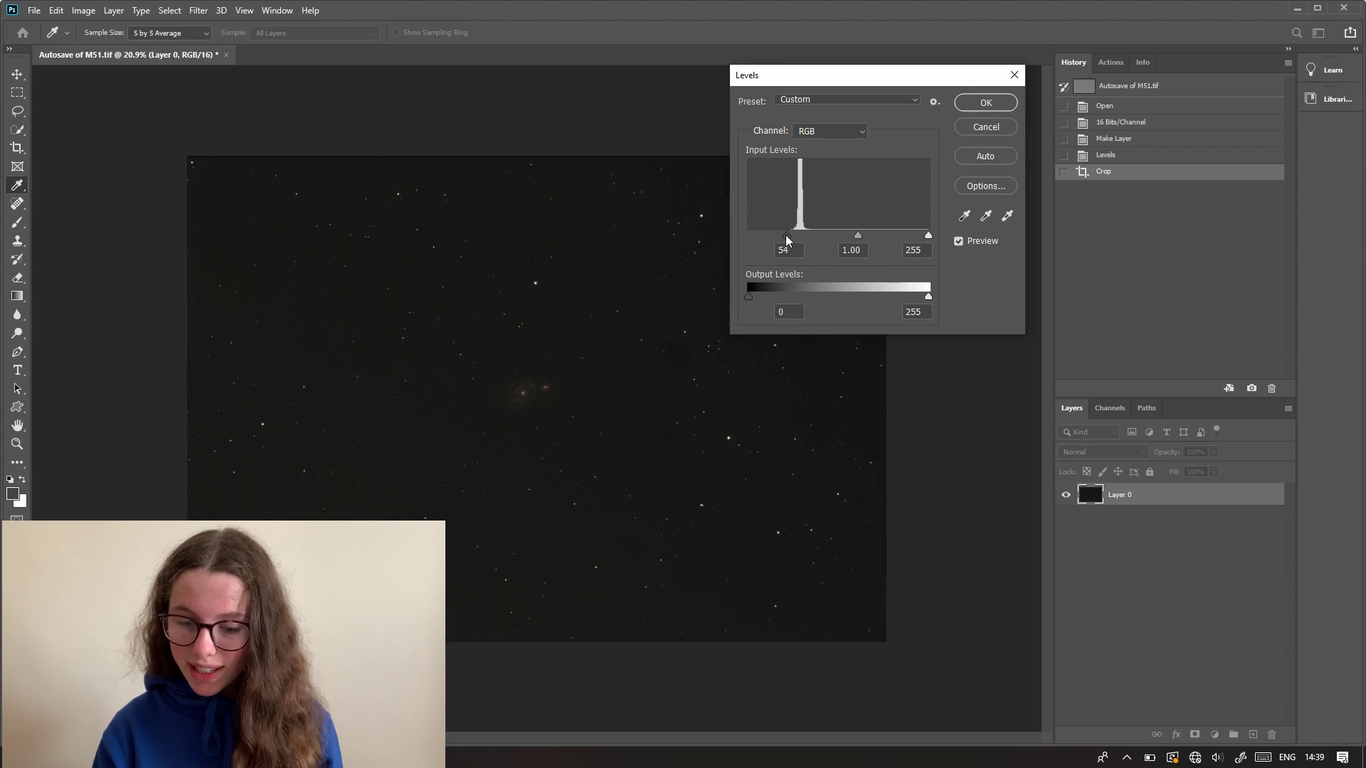
pyautogui.moveTo(785, 235); pyautogui.dragTo(778, 235)
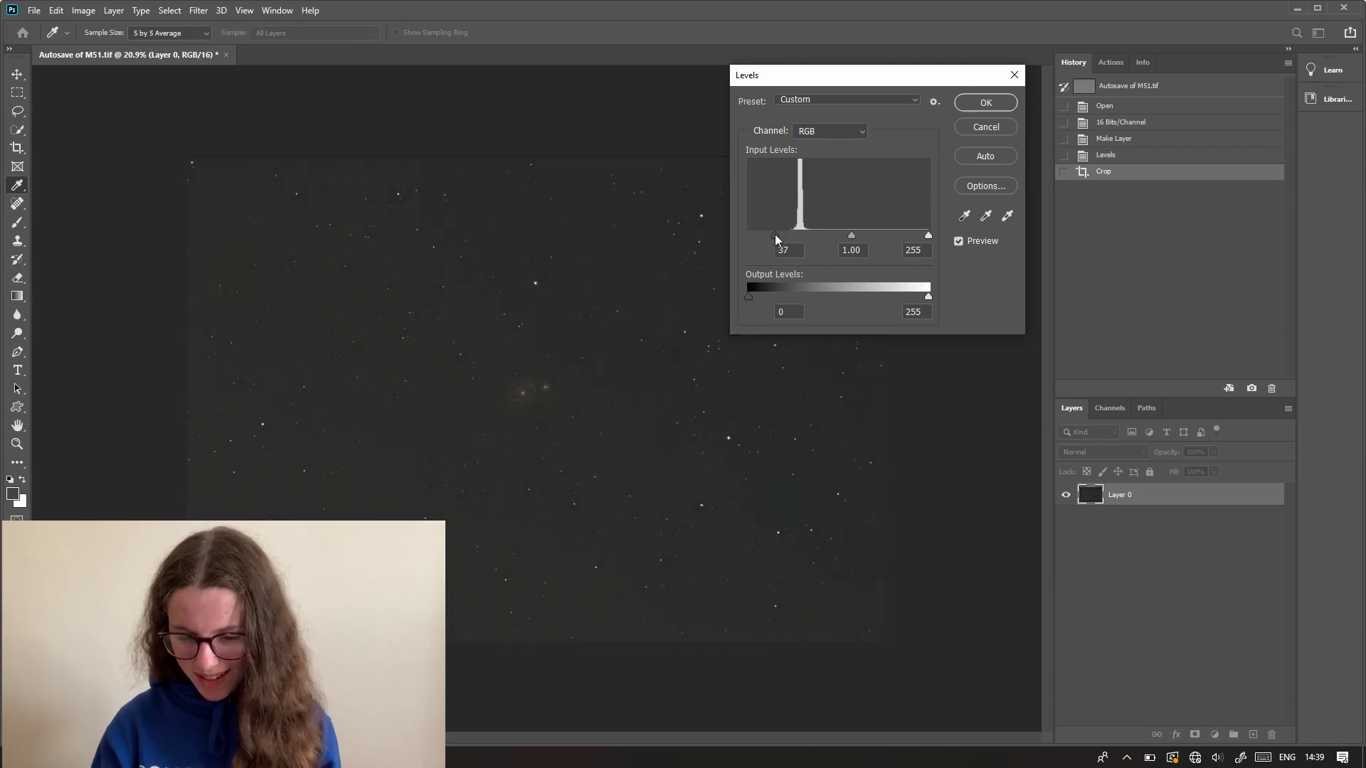
pyautogui.click(775, 233)
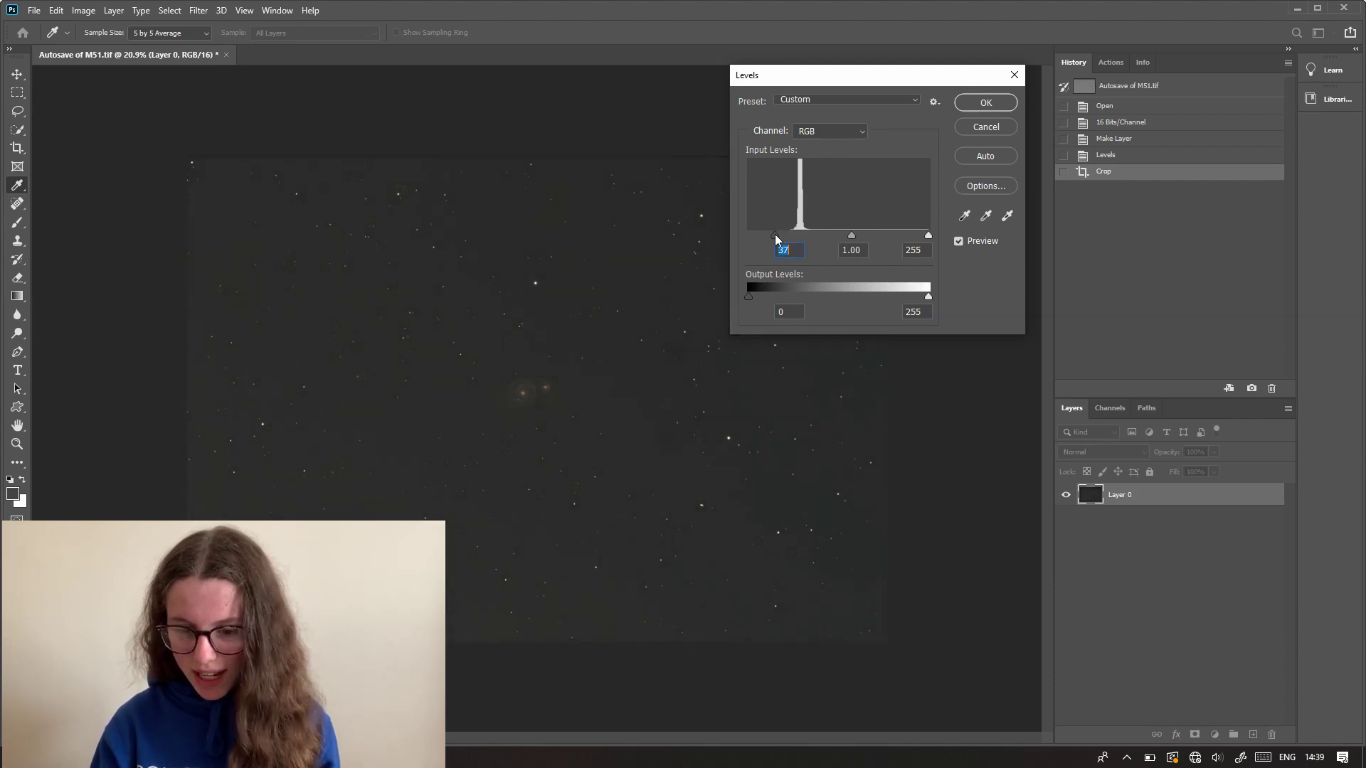
pyautogui.click(985, 103)
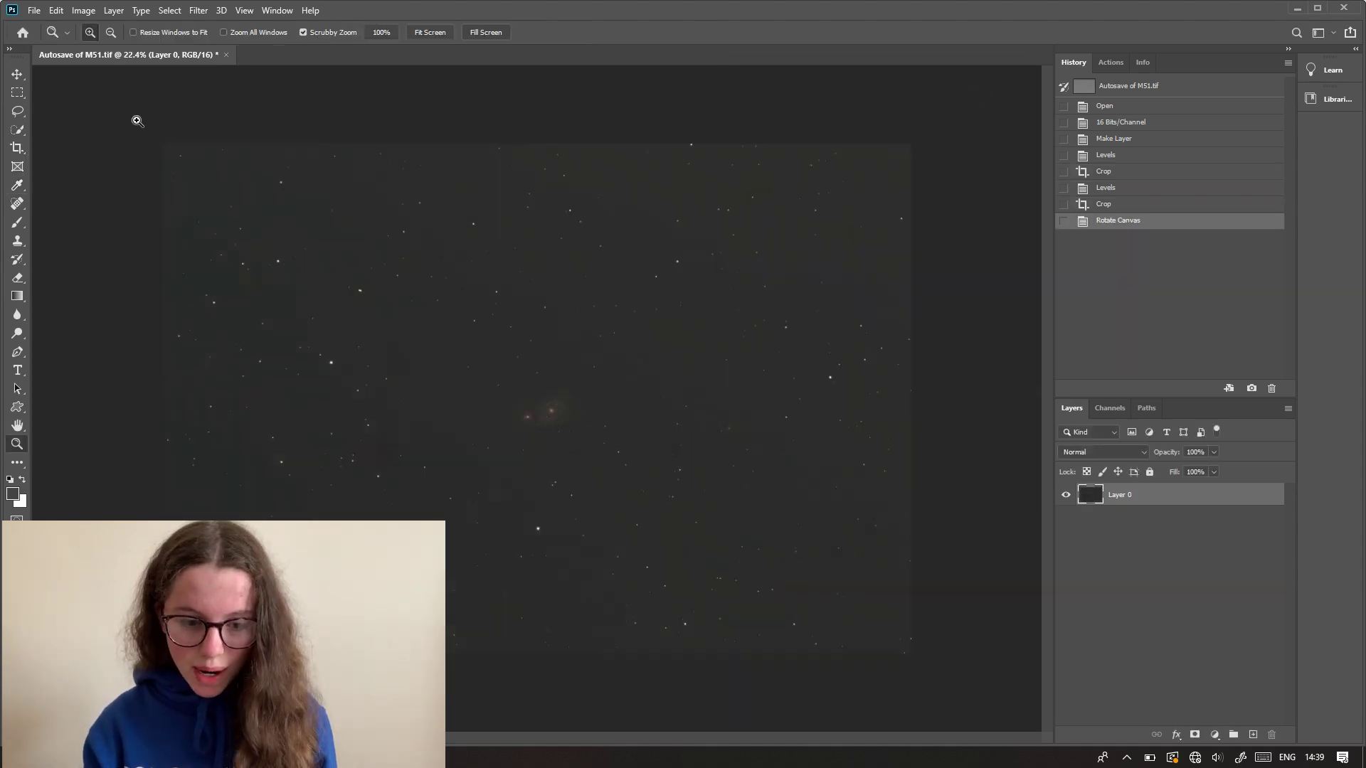
# Brighten the image with a Curves adjustment, placing one RGB curve point at input 140, output 204.
pyautogui.click(84, 13)
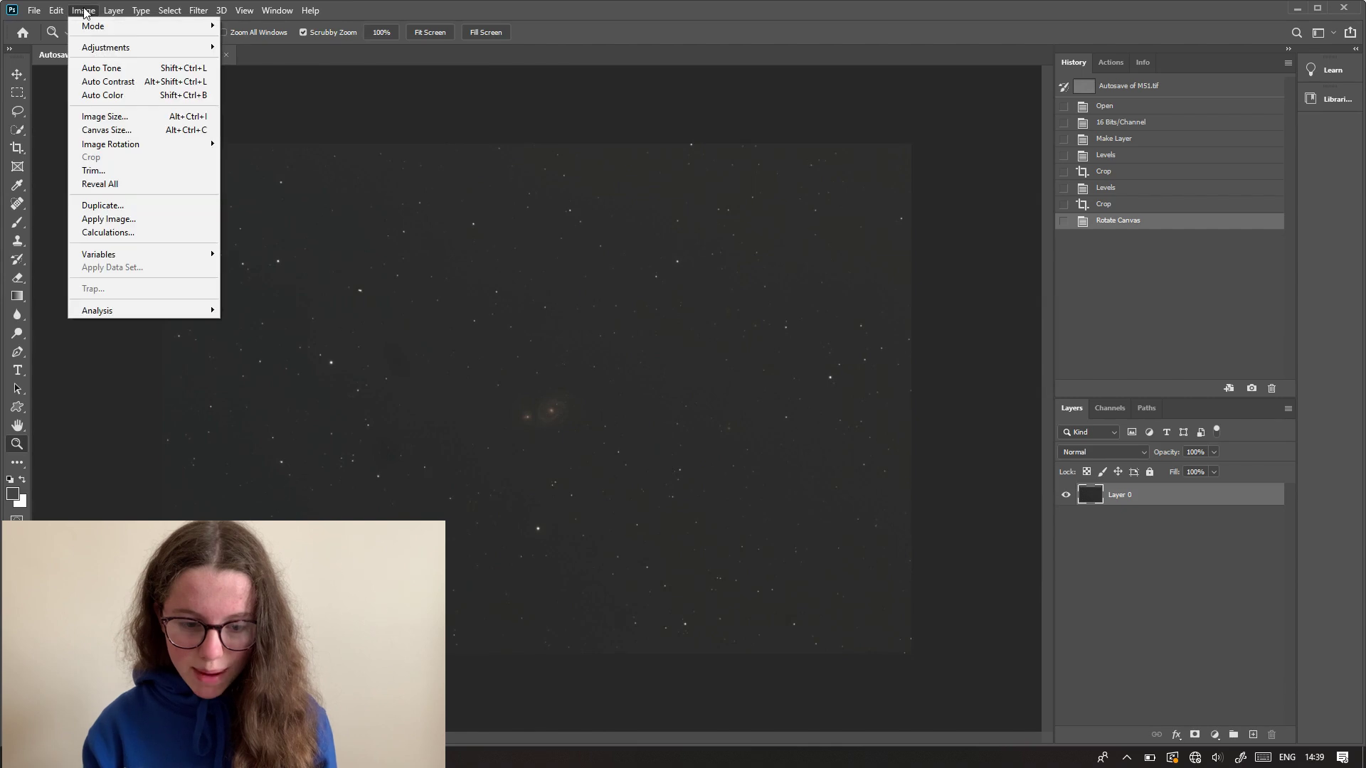
pyautogui.moveTo(110, 57)
pyautogui.click(273, 74)
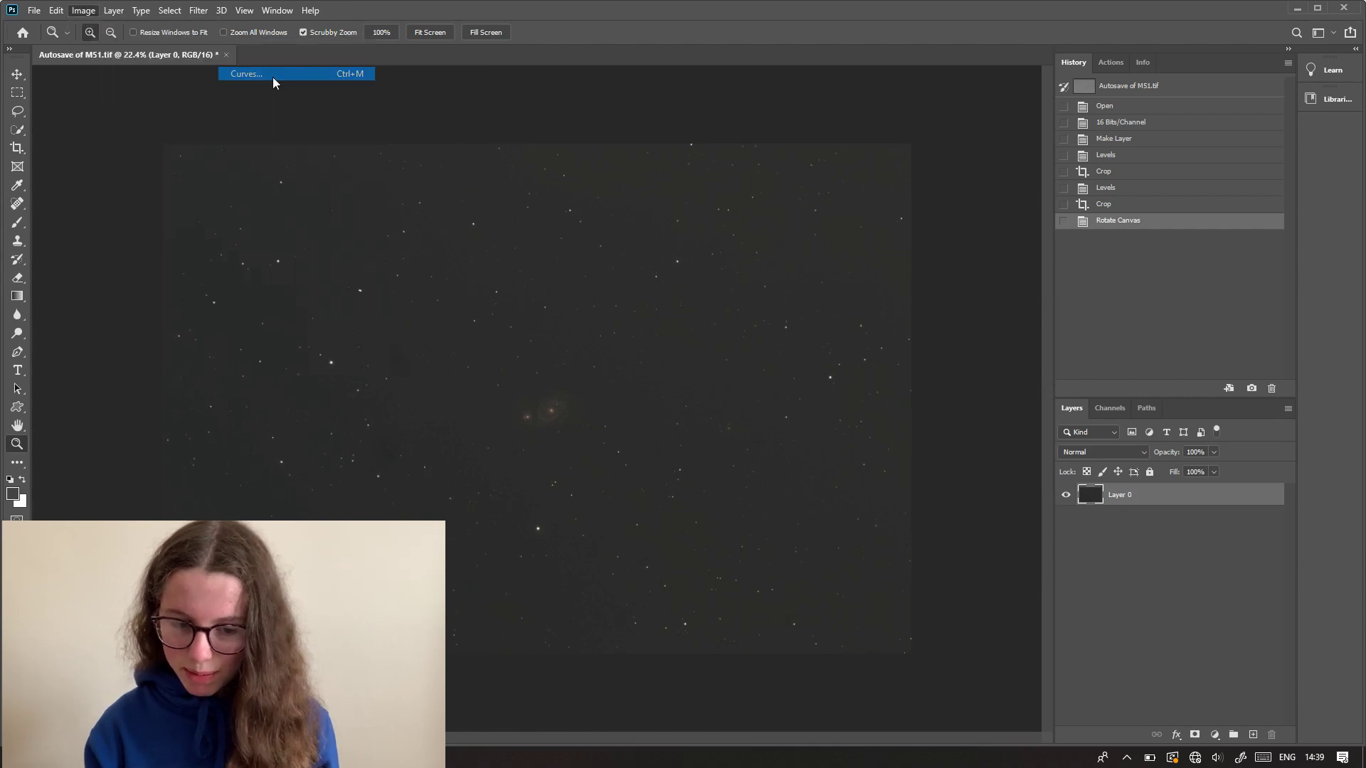
pyautogui.moveTo(941, 192); pyautogui.dragTo(883, 150)
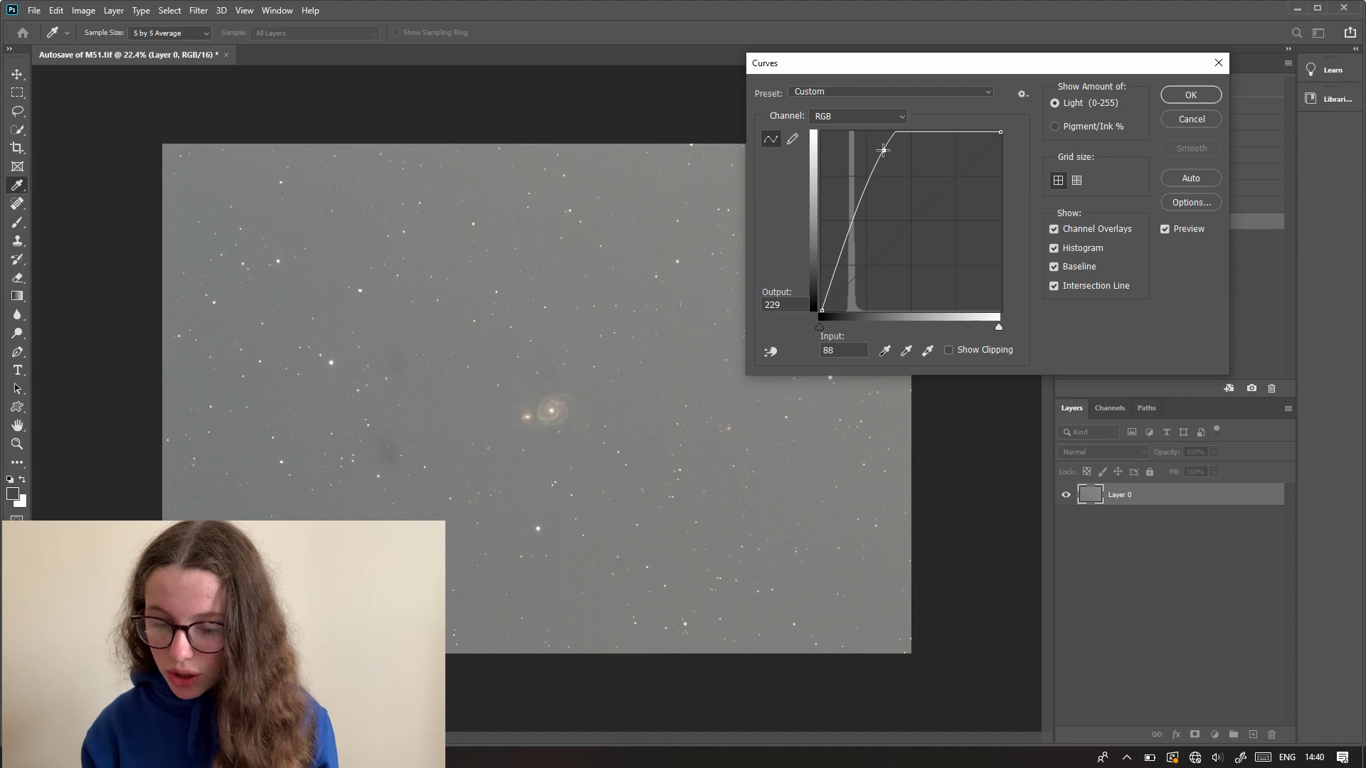
pyautogui.moveTo(884, 150); pyautogui.dragTo(919, 168)
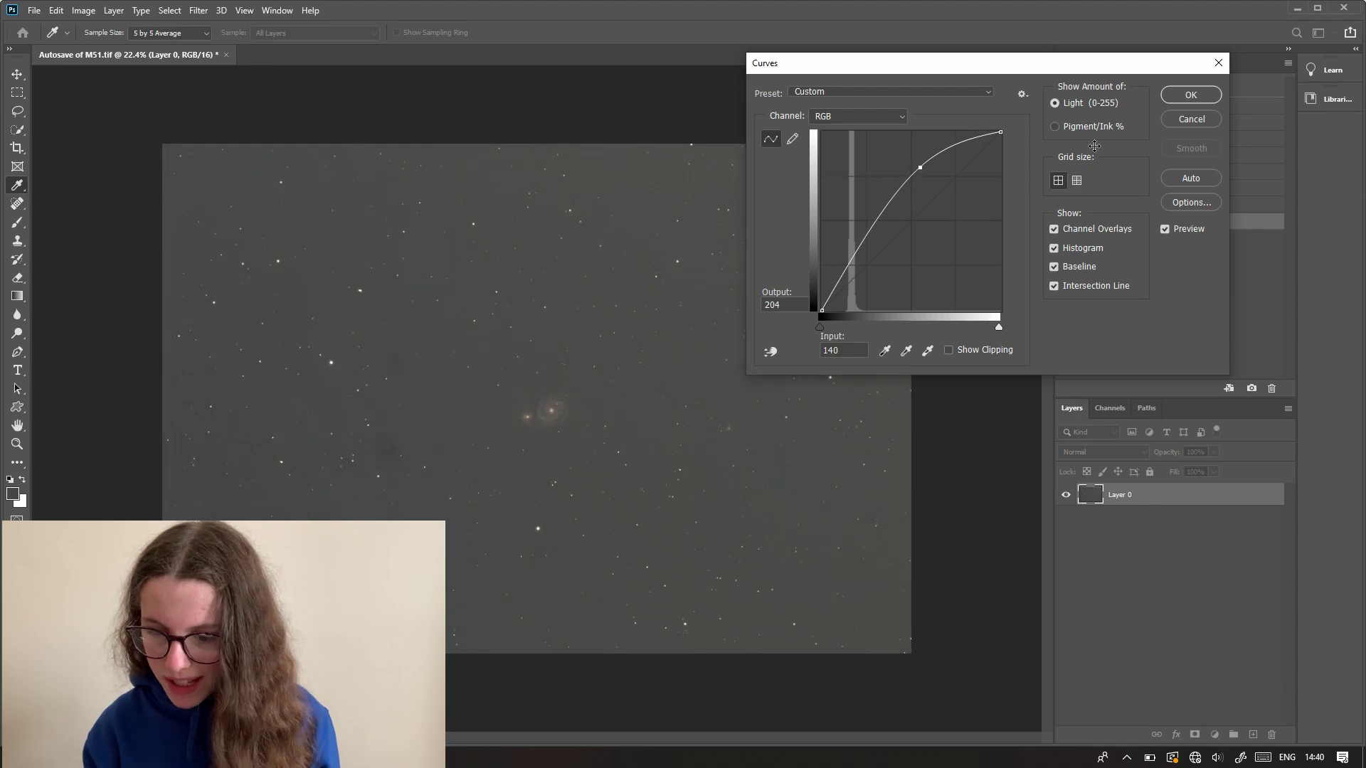
pyautogui.press('z')
pyautogui.click(1190, 95)
# Darken the background with a Levels adjustment by raising the RGB black input level to just short of the histogram peak.
pyautogui.moveTo(547, 416)
pyautogui.mouseDown()
pyautogui.moveTo(597, 420)
pyautogui.moveTo(560, 426)
pyautogui.mouseUp()
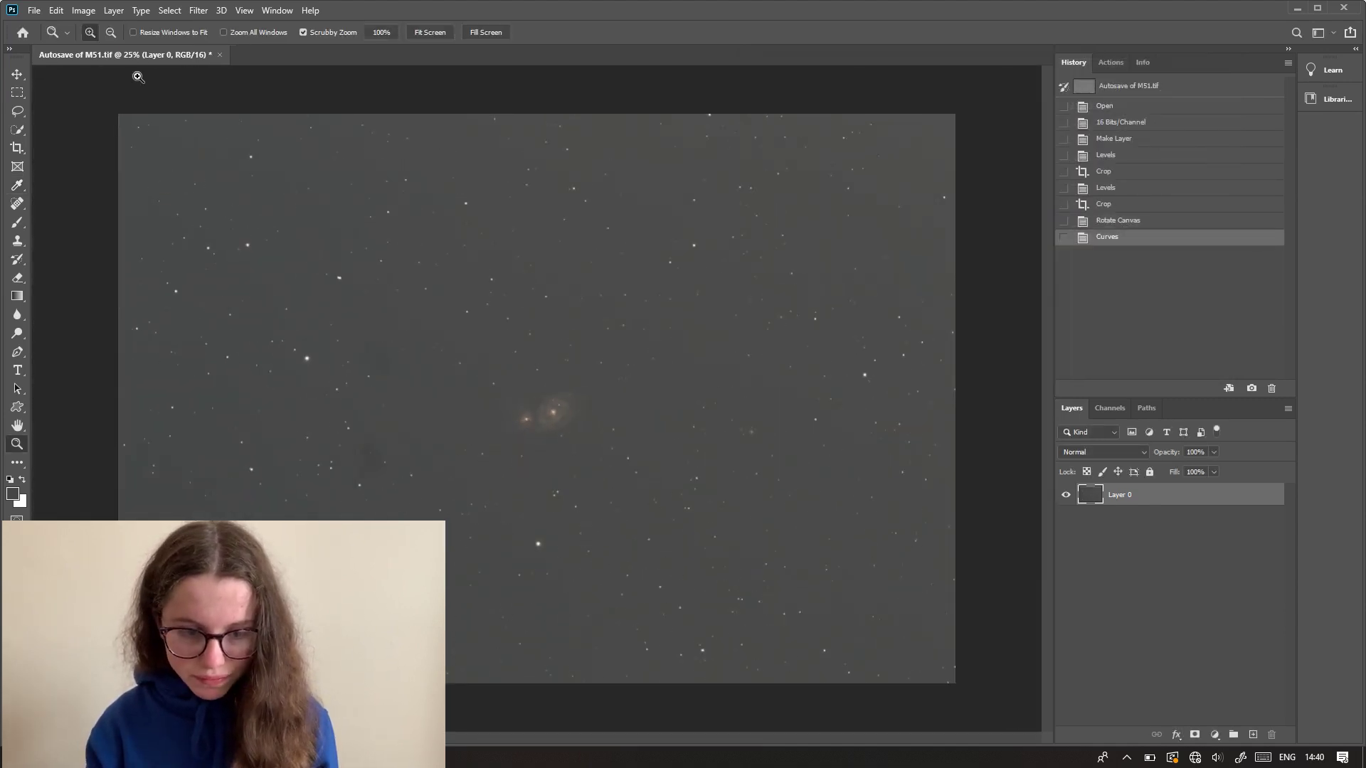
pyautogui.click(83, 10)
pyautogui.moveTo(105, 49)
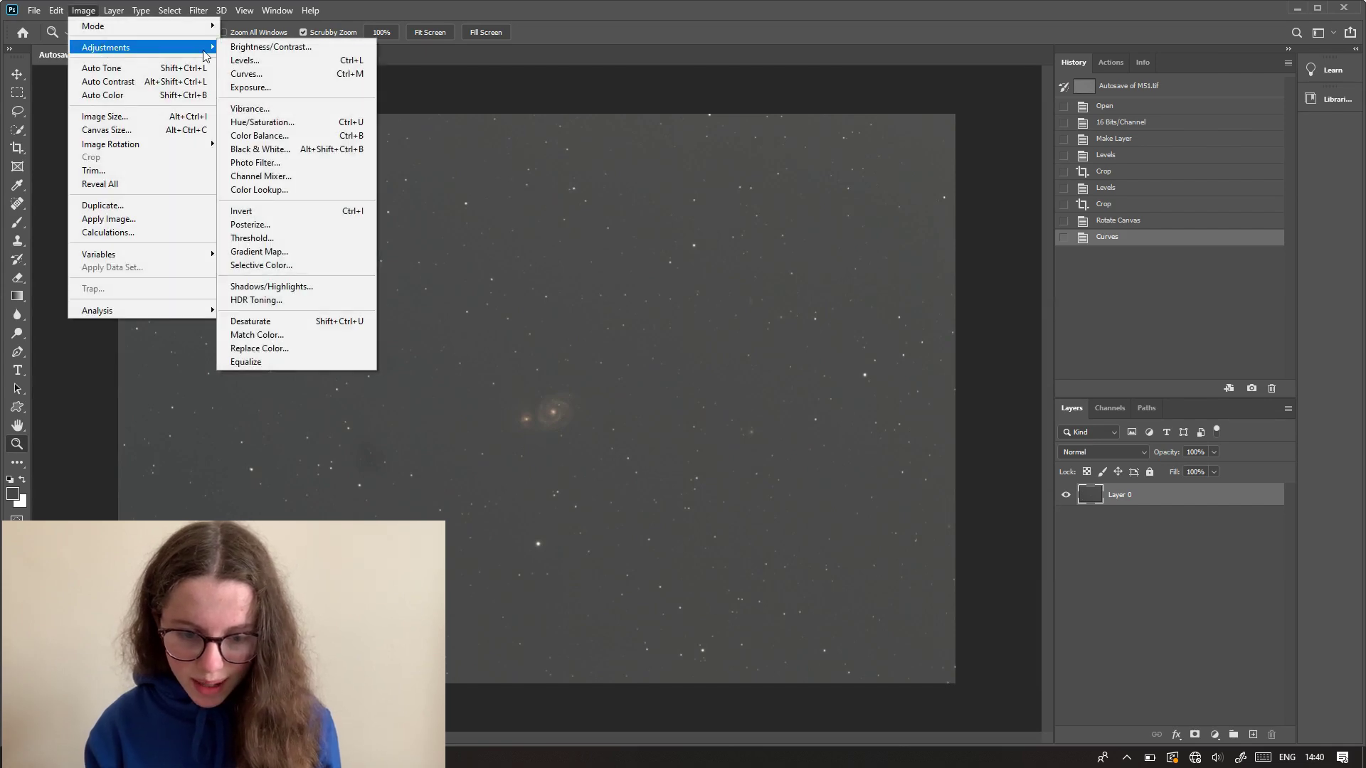
pyautogui.click(242, 63)
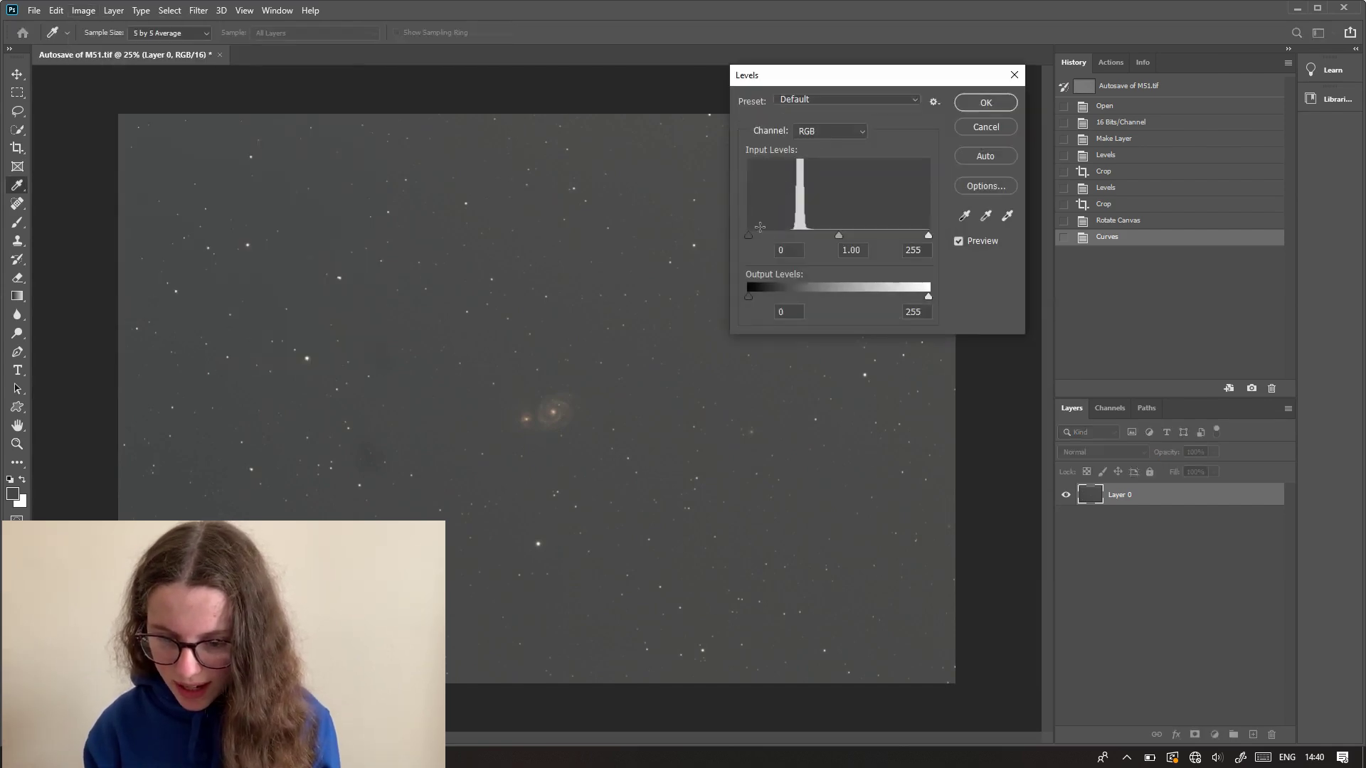
pyautogui.moveTo(749, 235); pyautogui.dragTo(769, 235)
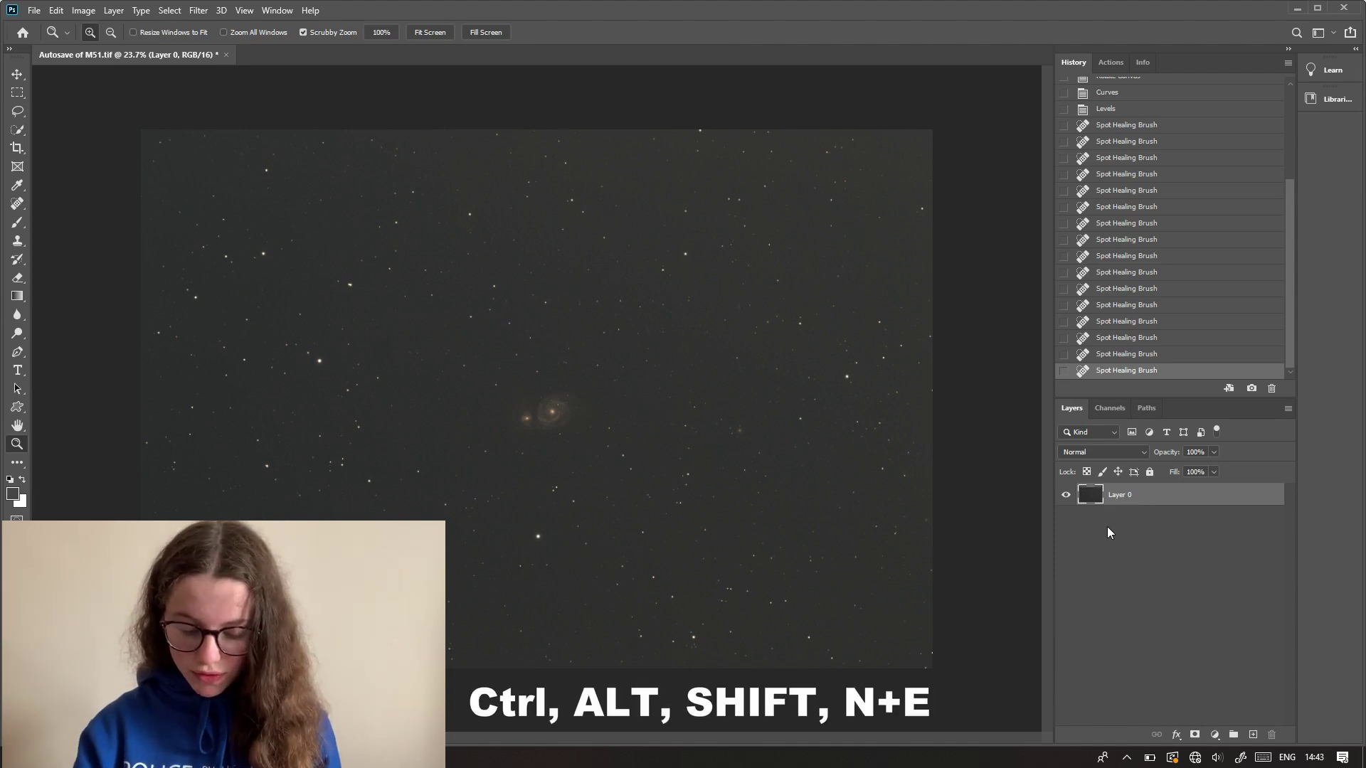
# Stamp the visible image onto a new layer and apply Levels to it with an RGB black input level of 13.
pyautogui.hotkey('ctrl', 'alt', 'shift', 'n')
pyautogui.hotkey('ctrl', 'alt', 'shift', 'e')
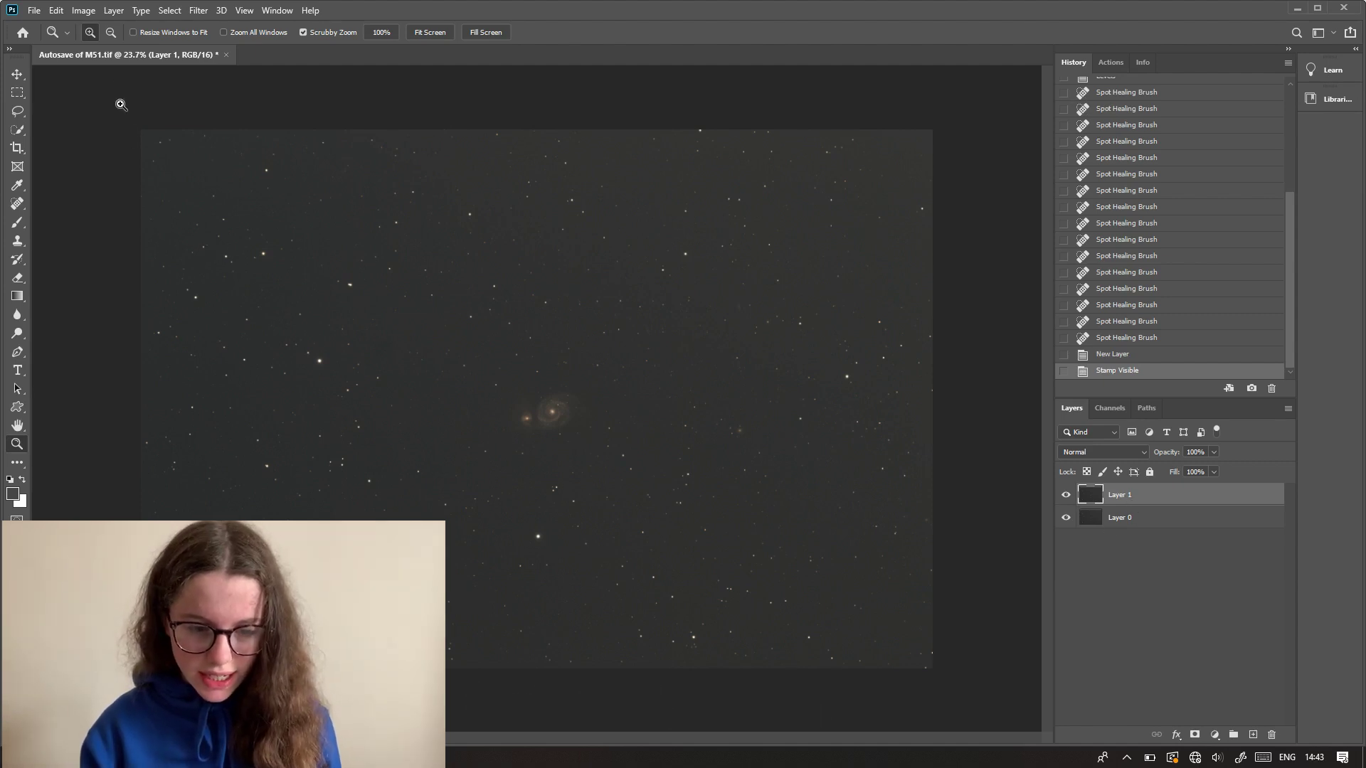
pyautogui.click(84, 11)
pyautogui.moveTo(107, 47)
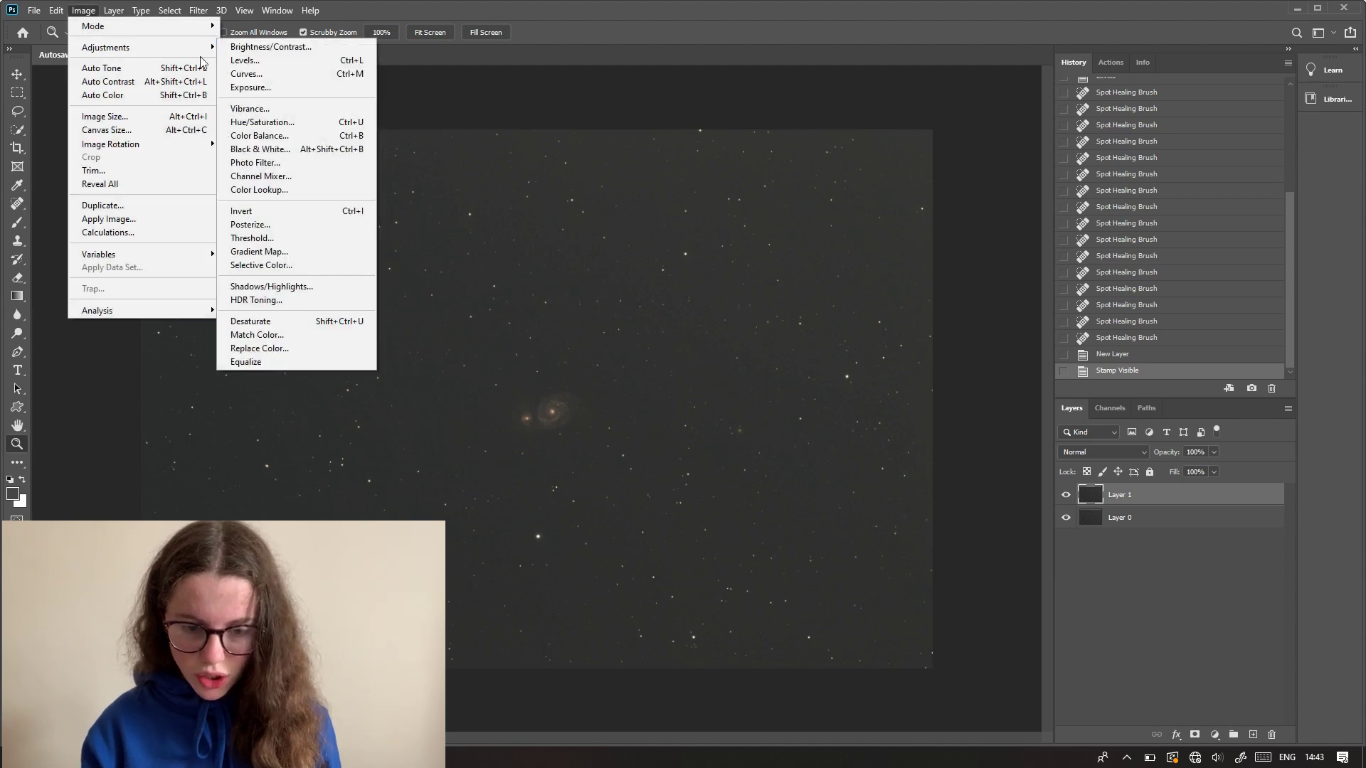
pyautogui.click(227, 63)
pyautogui.moveTo(748, 236); pyautogui.dragTo(755, 237)
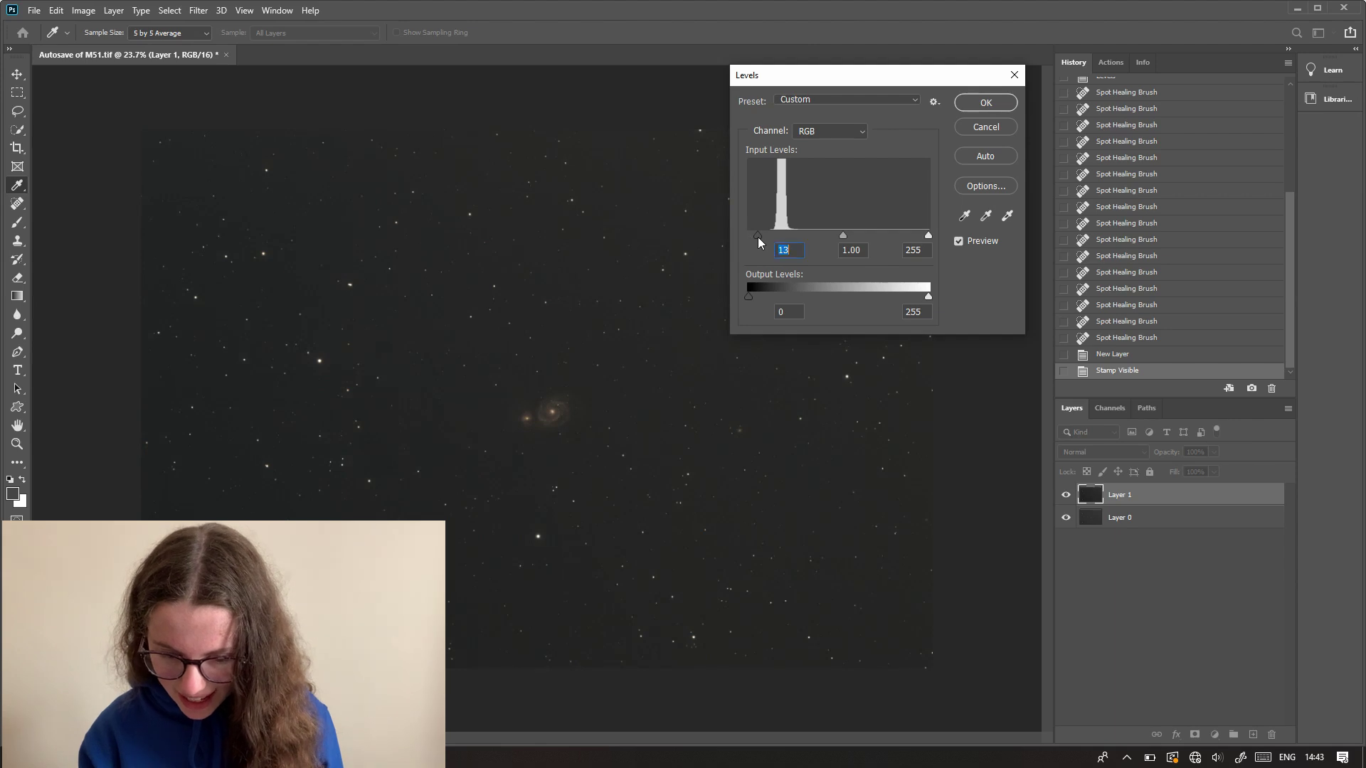
pyautogui.click(1007, 104)
pyautogui.press('z')
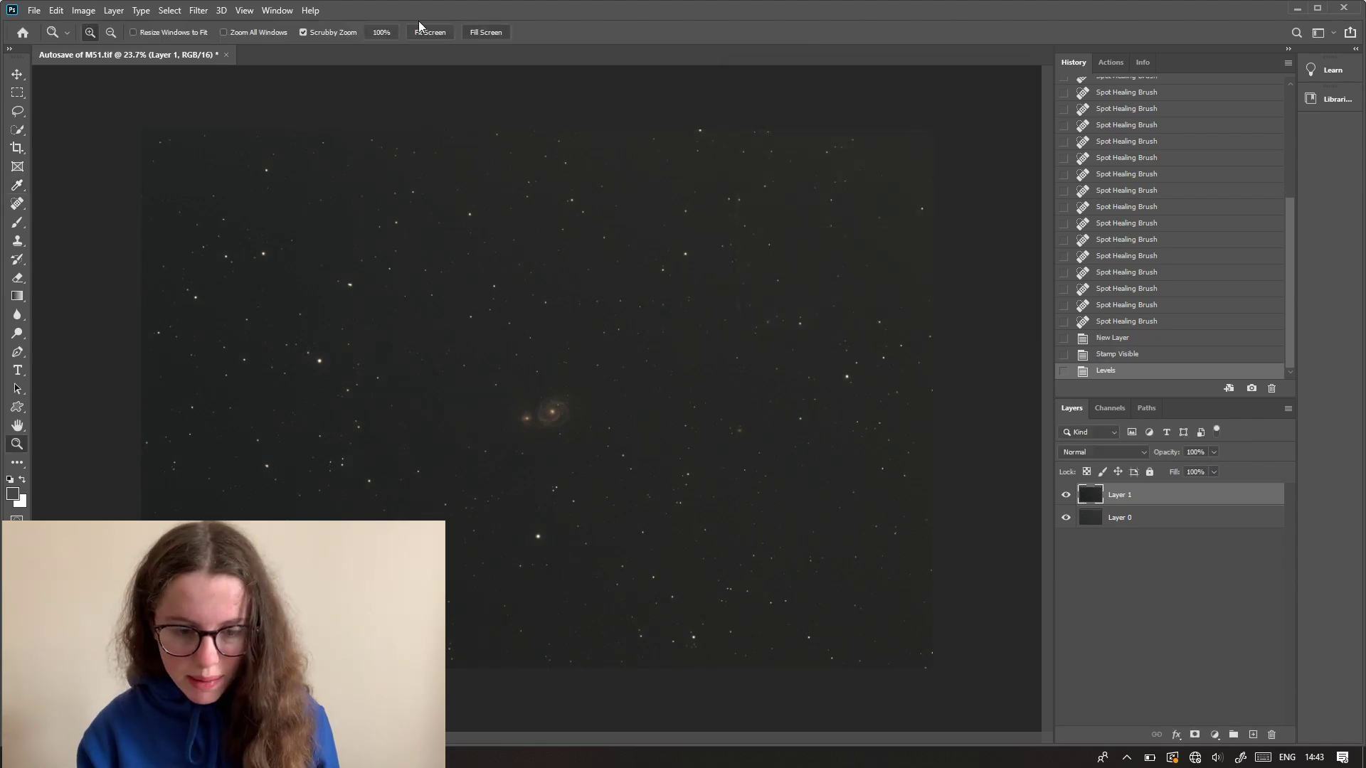
# Apply a Curves adjustment to the stamped layer, slightly lifting the RGB curve at one point in the brighter tones.
pyautogui.click(93, 13)
pyautogui.moveTo(116, 50)
pyautogui.click(244, 76)
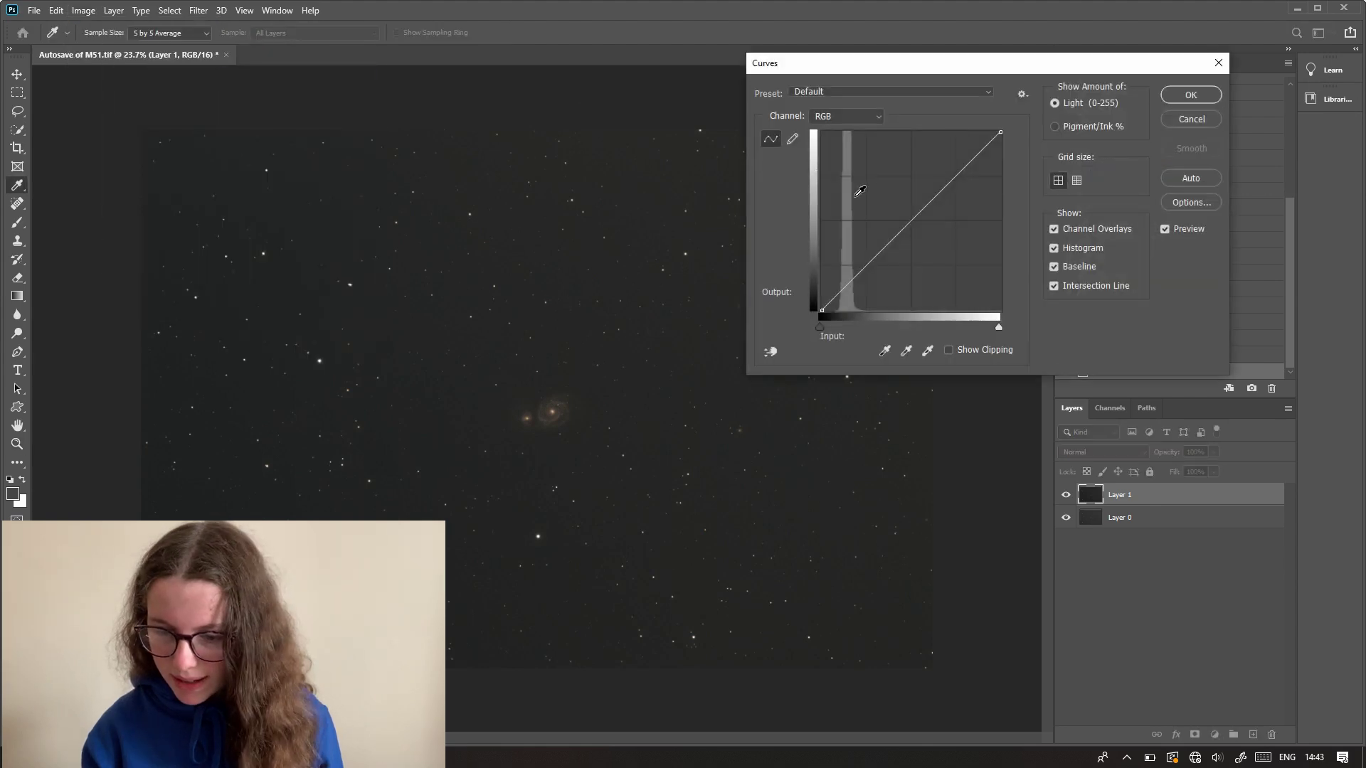
pyautogui.moveTo(954, 178)
pyautogui.mouseDown()
pyautogui.moveTo(932, 160)
pyautogui.moveTo(940, 169)
pyautogui.mouseUp()
pyautogui.press('Return')
pyautogui.press('z')
# Run the GradientXTerminator filter on the stamped layer with Medium detail, Medium aggressiveness and background color balancing enabled.
pyautogui.scroll(-4, 549, 427)
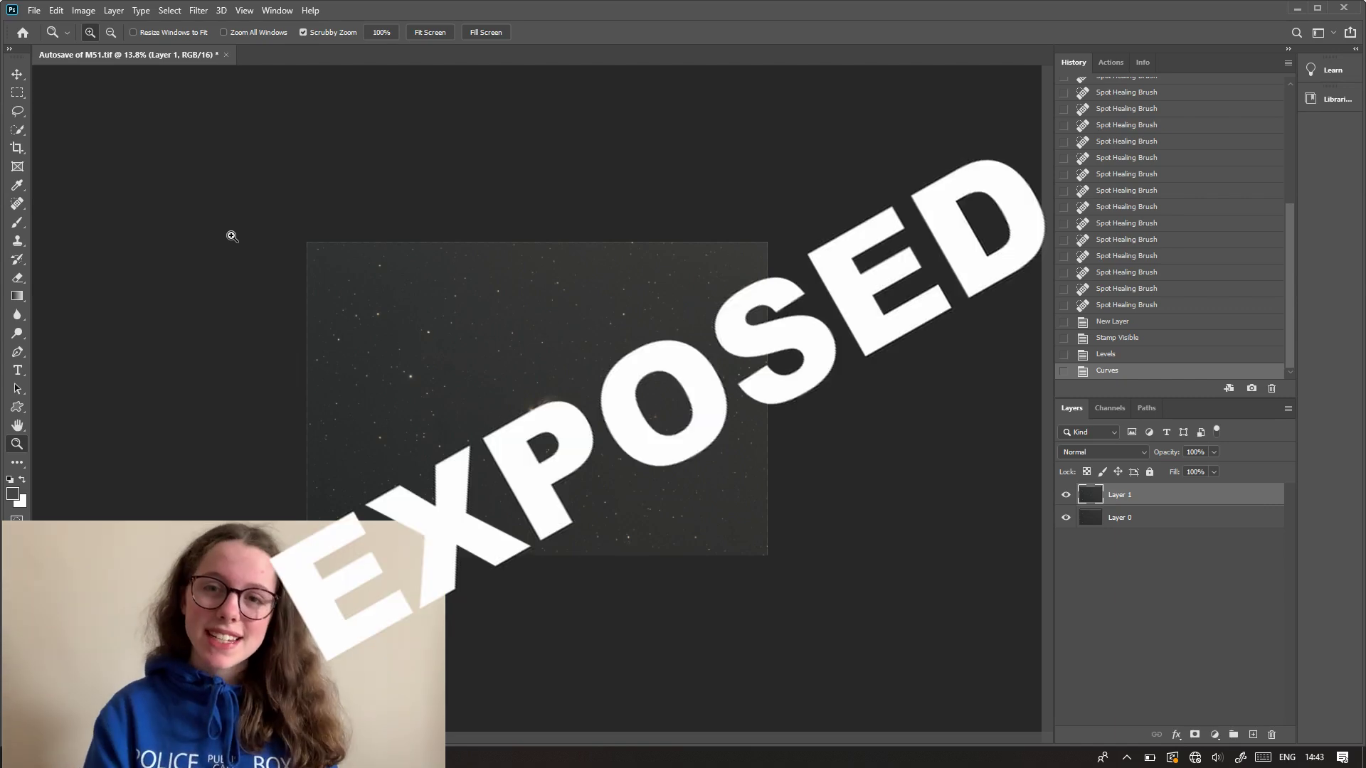
pyautogui.click(196, 15)
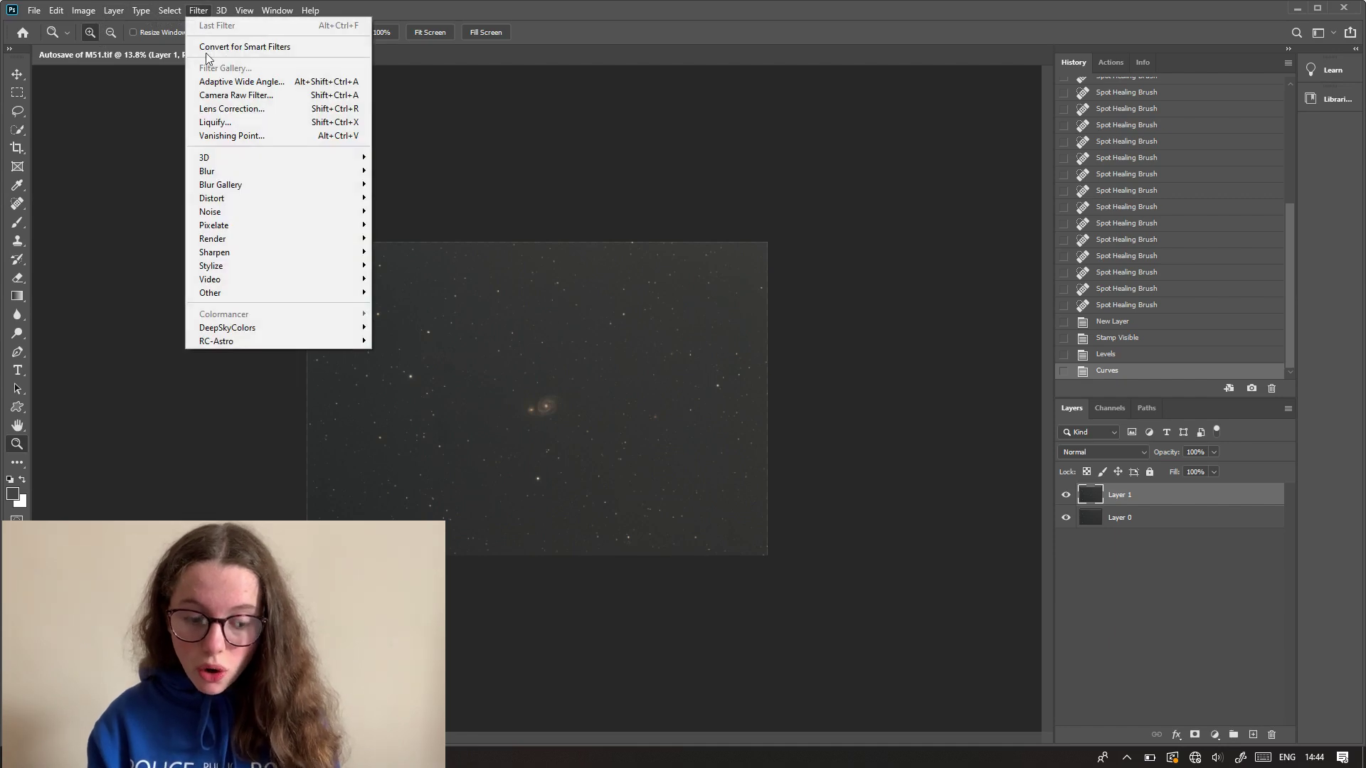
pyautogui.moveTo(236, 340)
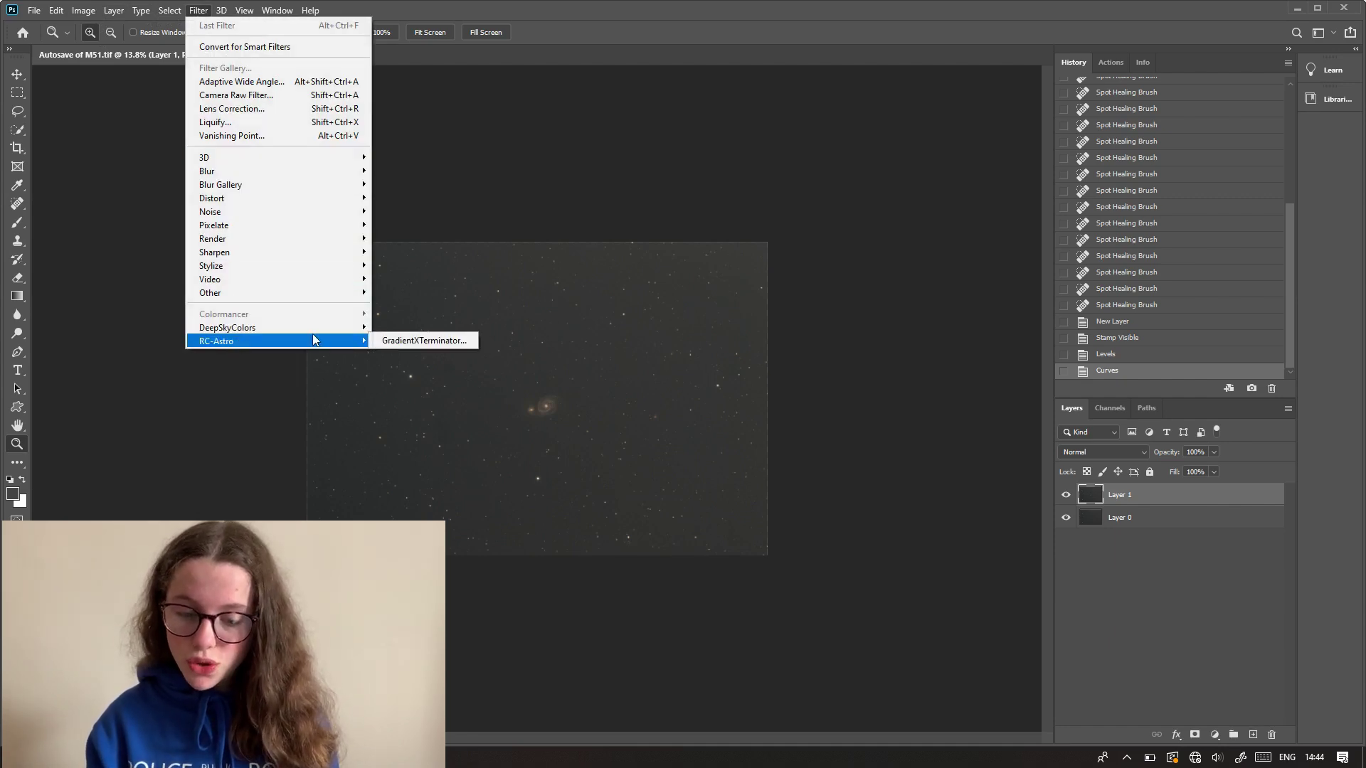
pyautogui.click(383, 342)
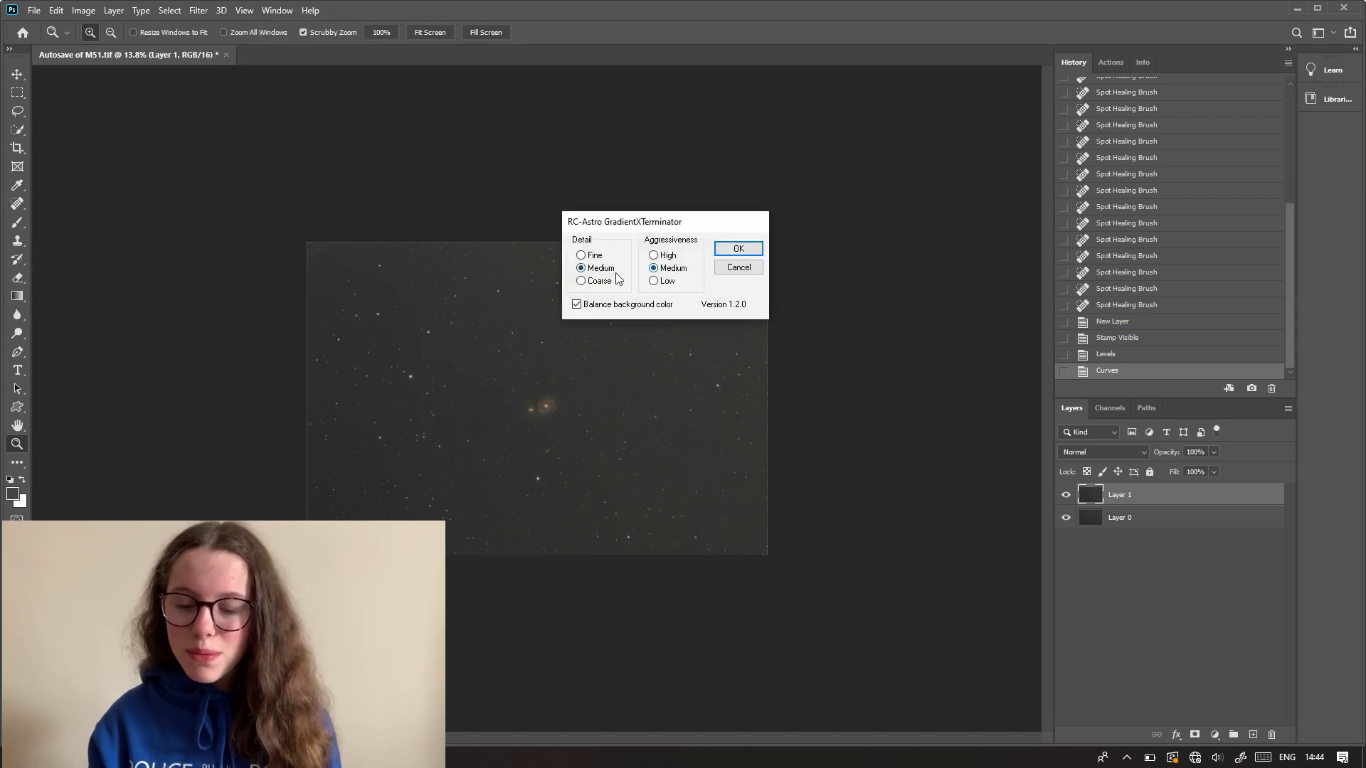
pyautogui.click(744, 252)
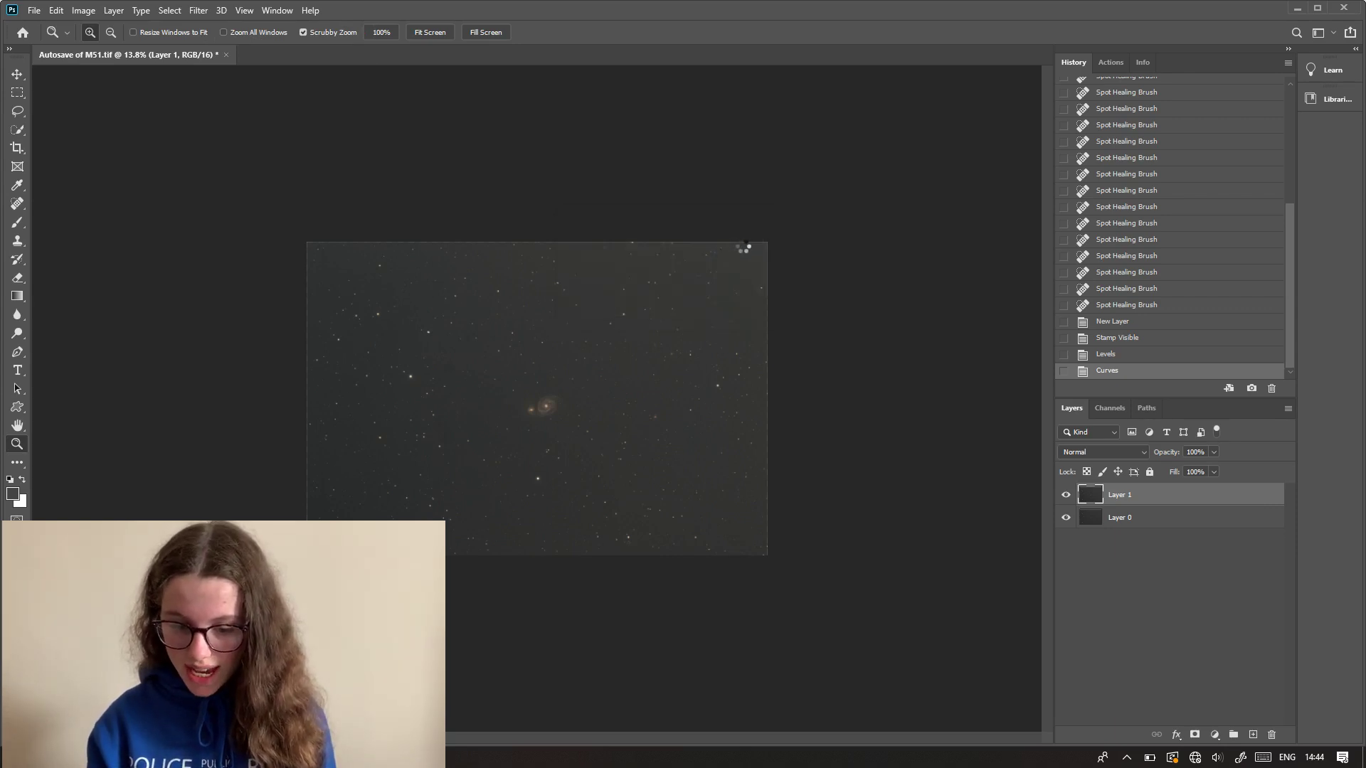
# Compare the image before and after GradientXTerminator using the history states, and check the background and stars up close.
pyautogui.moveTo(501, 432)
pyautogui.mouseDown()
pyautogui.moveTo(552, 446)
pyautogui.moveTo(515, 447)
pyautogui.mouseUp()
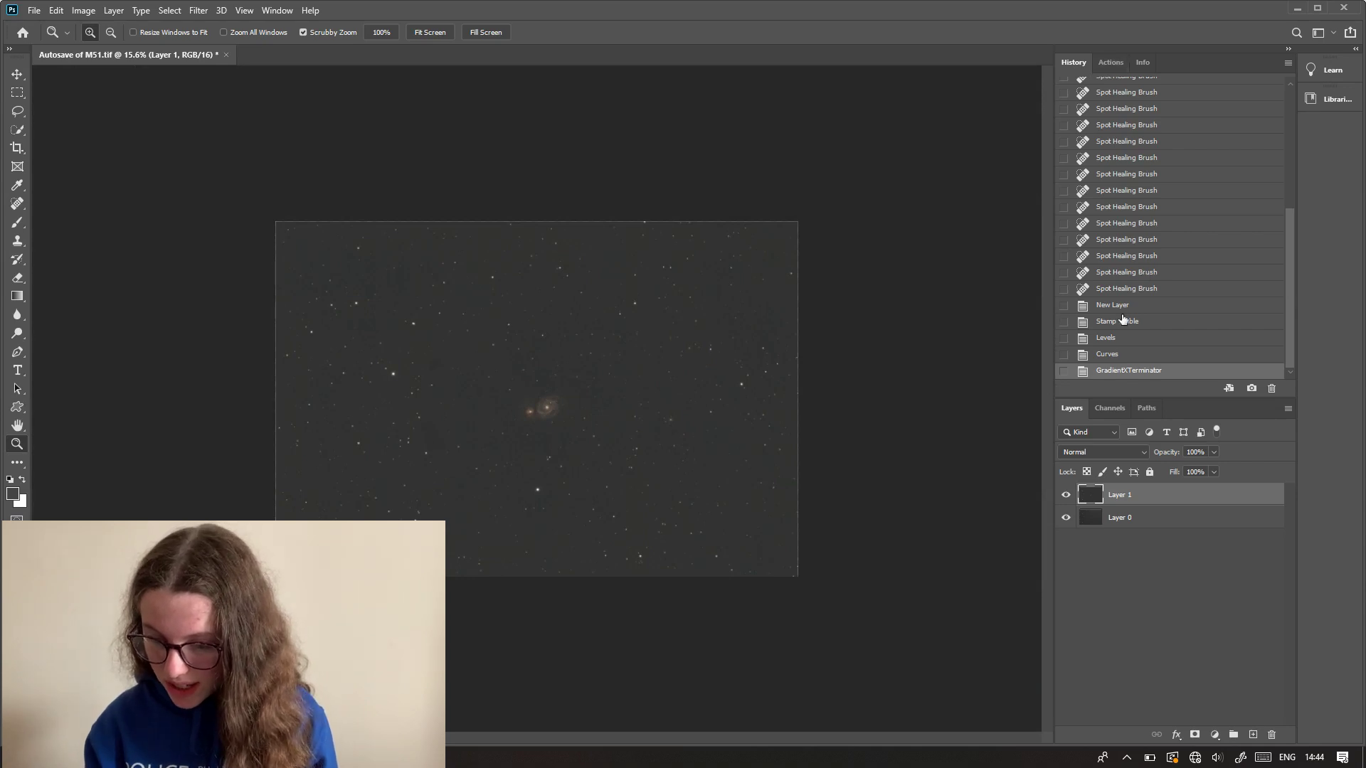
pyautogui.click(1124, 360)
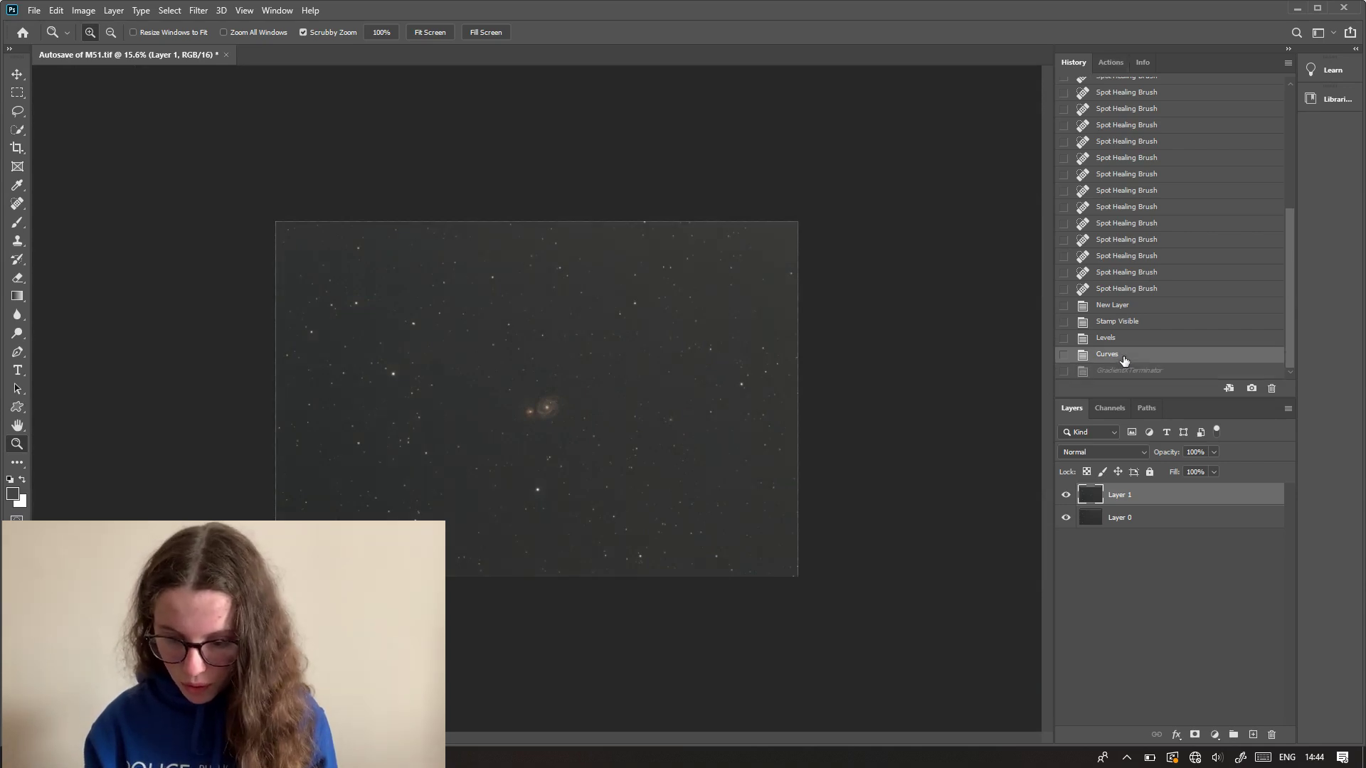
pyautogui.click(1118, 372)
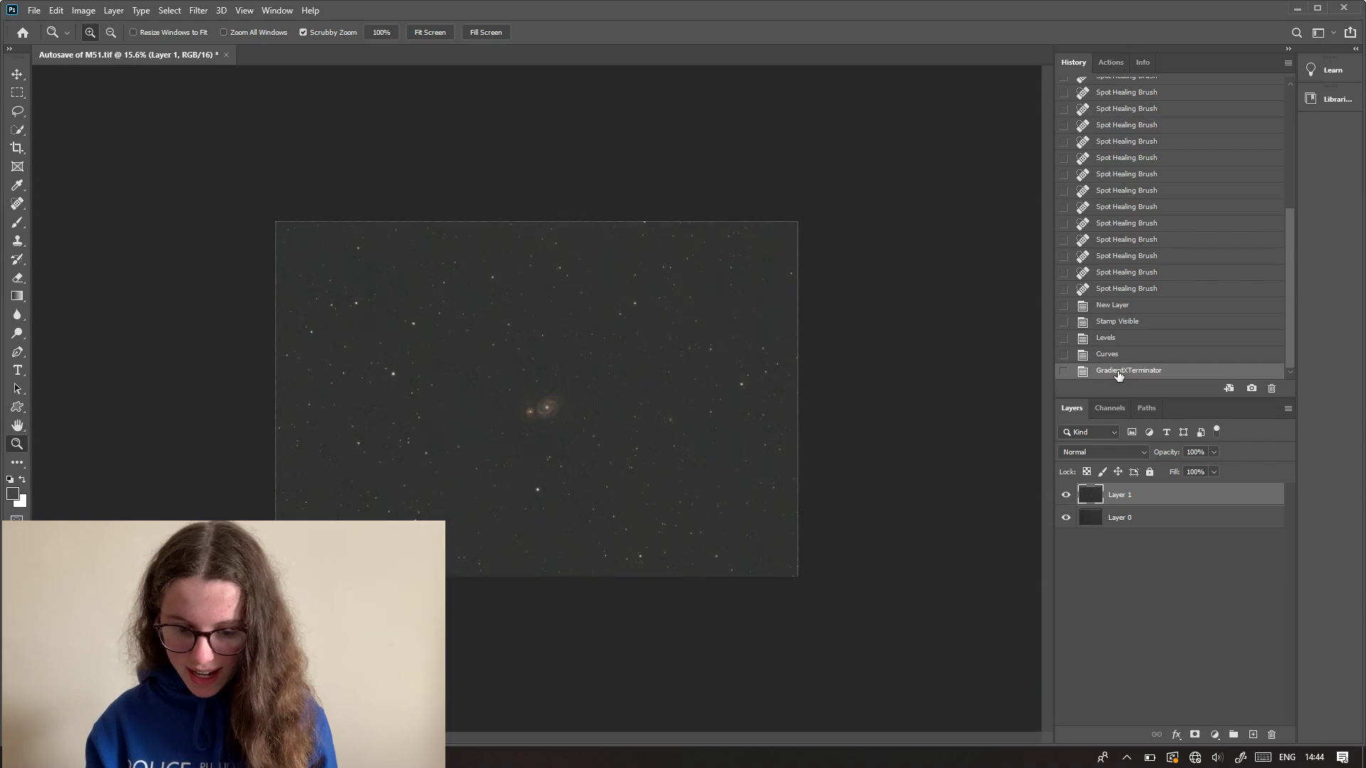
pyautogui.click(369, 505)
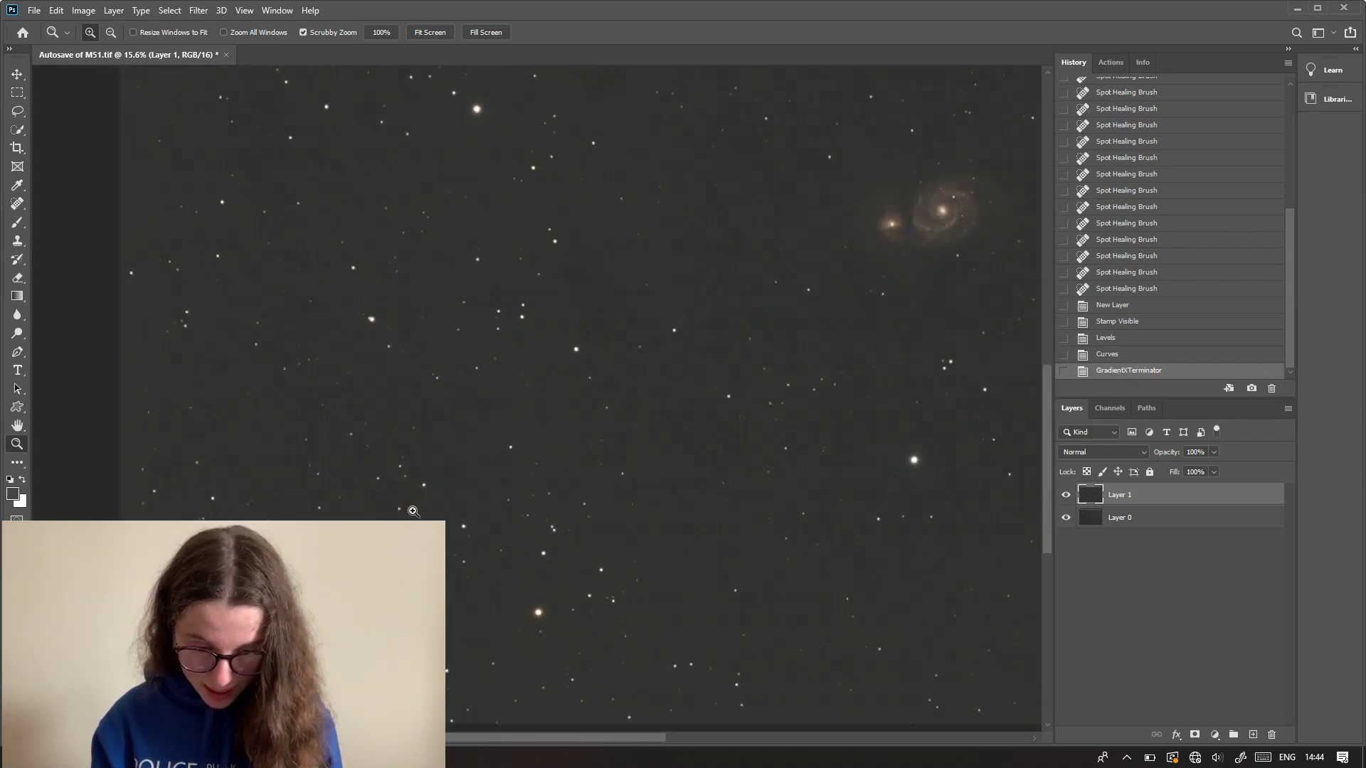
pyautogui.keyDown('alt'); pyautogui.click(384, 512); pyautogui.keyUp('alt')
# Rename the top layer as GRADIENT REMOVAL and stamp all visible layers onto a new layer above it.
pyautogui.keyDown('ctrl'); pyautogui.click(1126, 496); pyautogui.keyUp('ctrl')
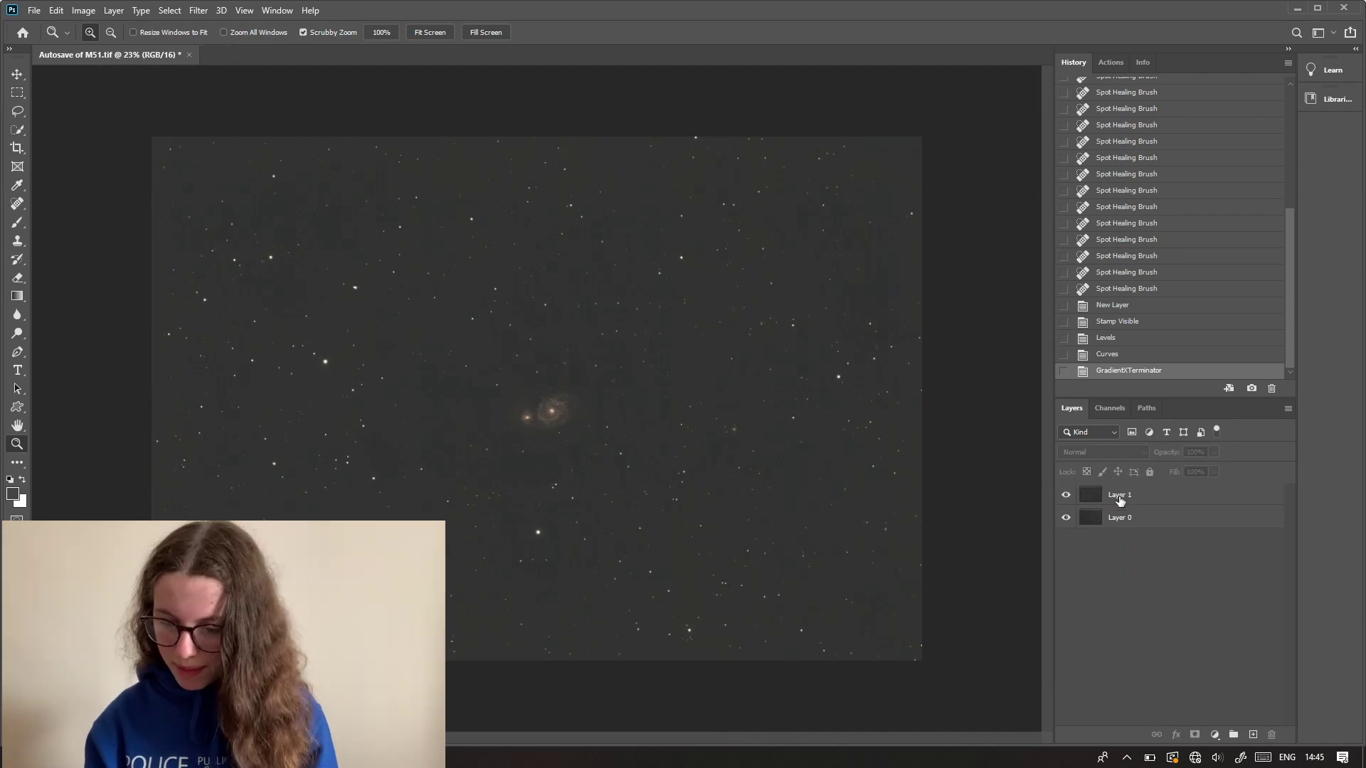
pyautogui.doubleClick(1122, 496)
pyautogui.write('R')
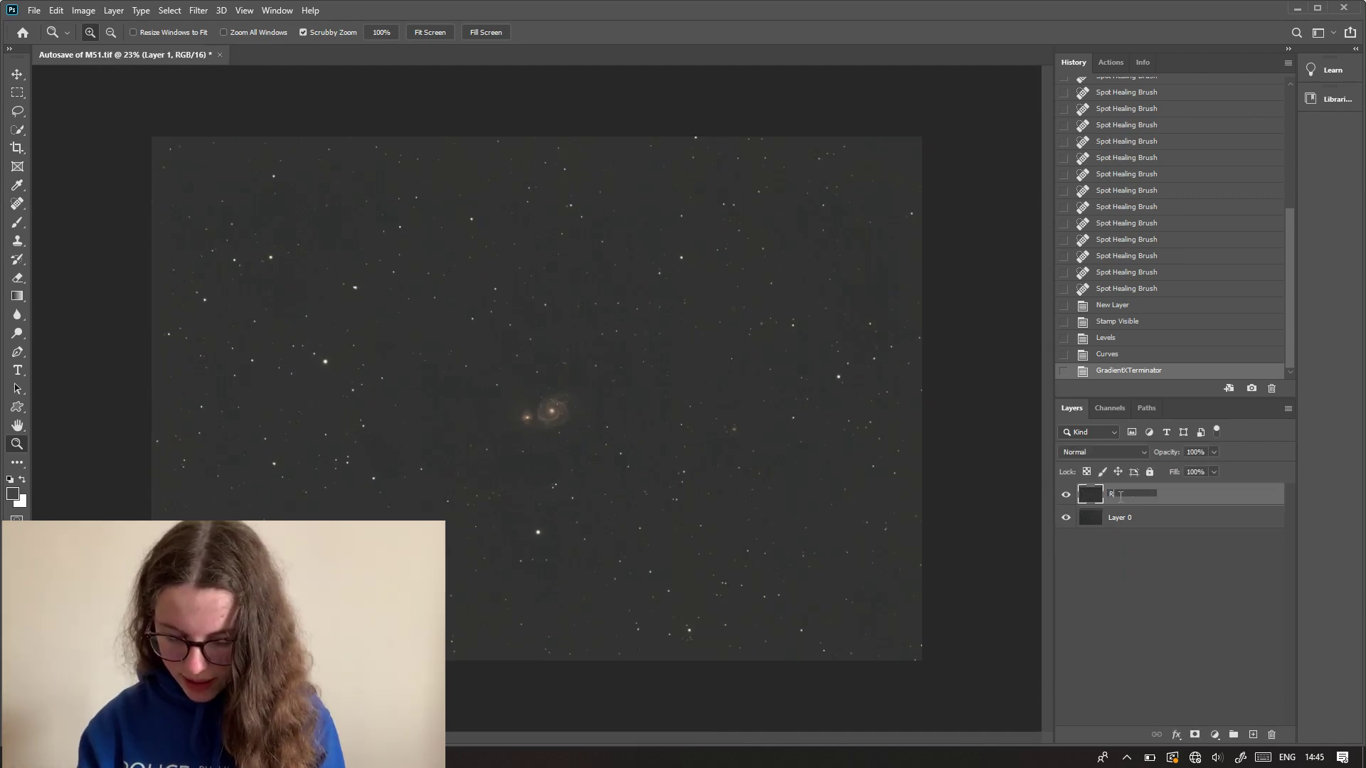
pyautogui.write('RADI')
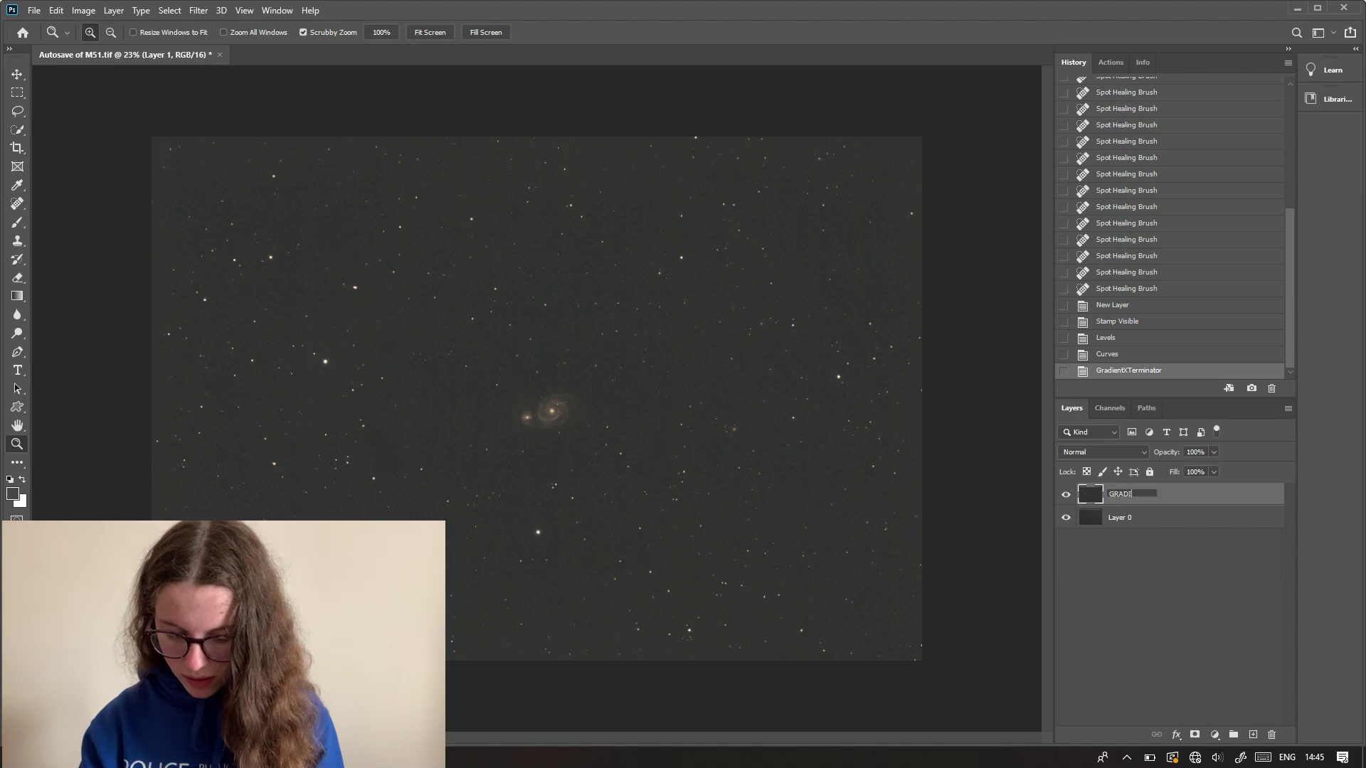
pyautogui.write('ENT REMOVAL')
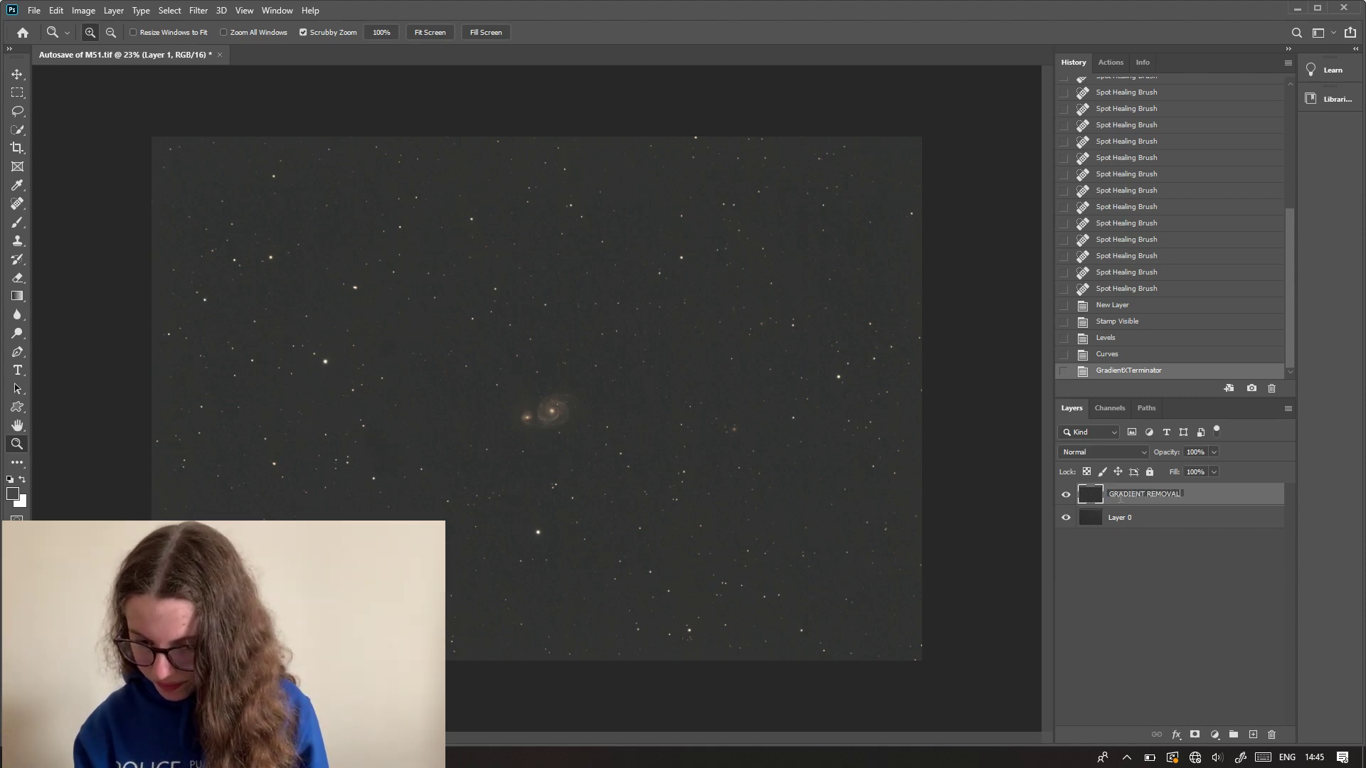
pyautogui.press('Return')
pyautogui.hotkey('ctrl', 'shift', 'alt', 'e')
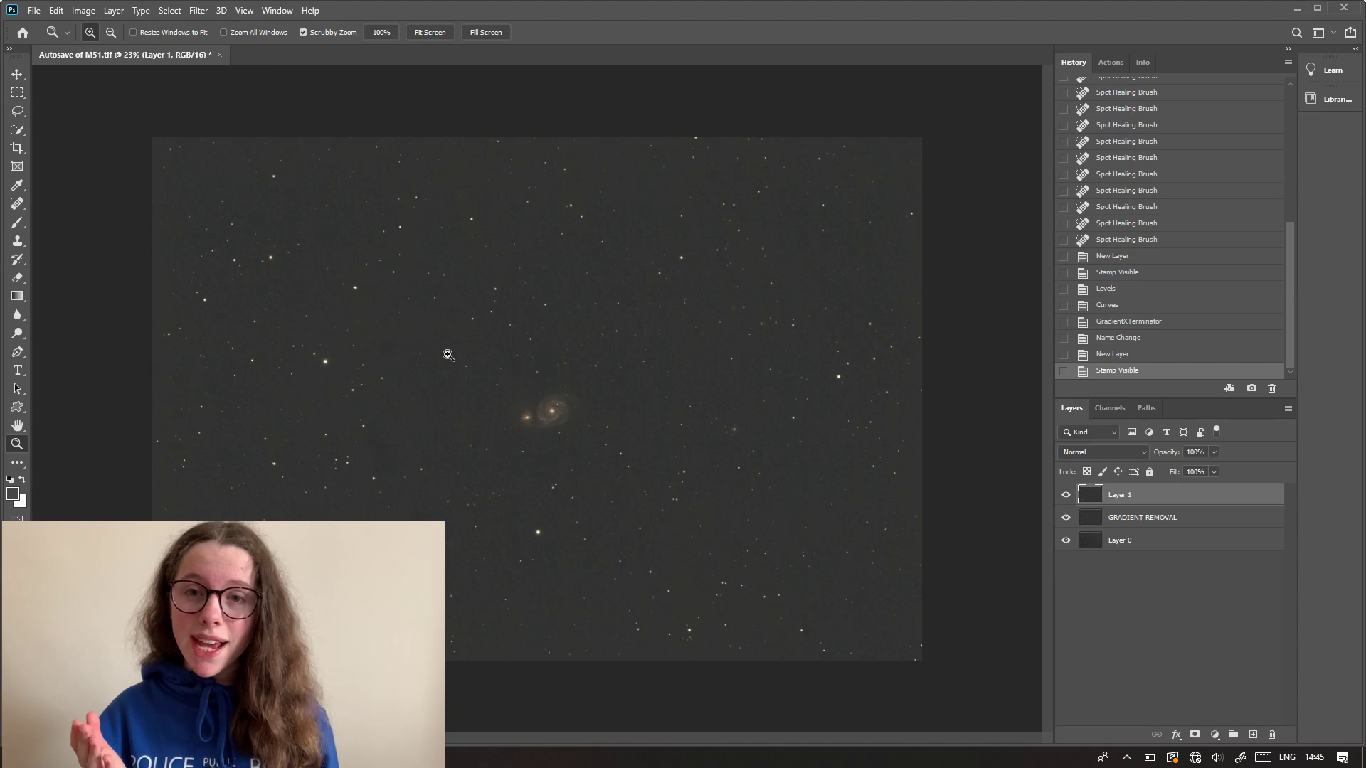
# Apply the Camera Raw Filter to the top layer with color noise reduction set to 50.
pyautogui.moveTo(411, 405); pyautogui.dragTo(565, 467)
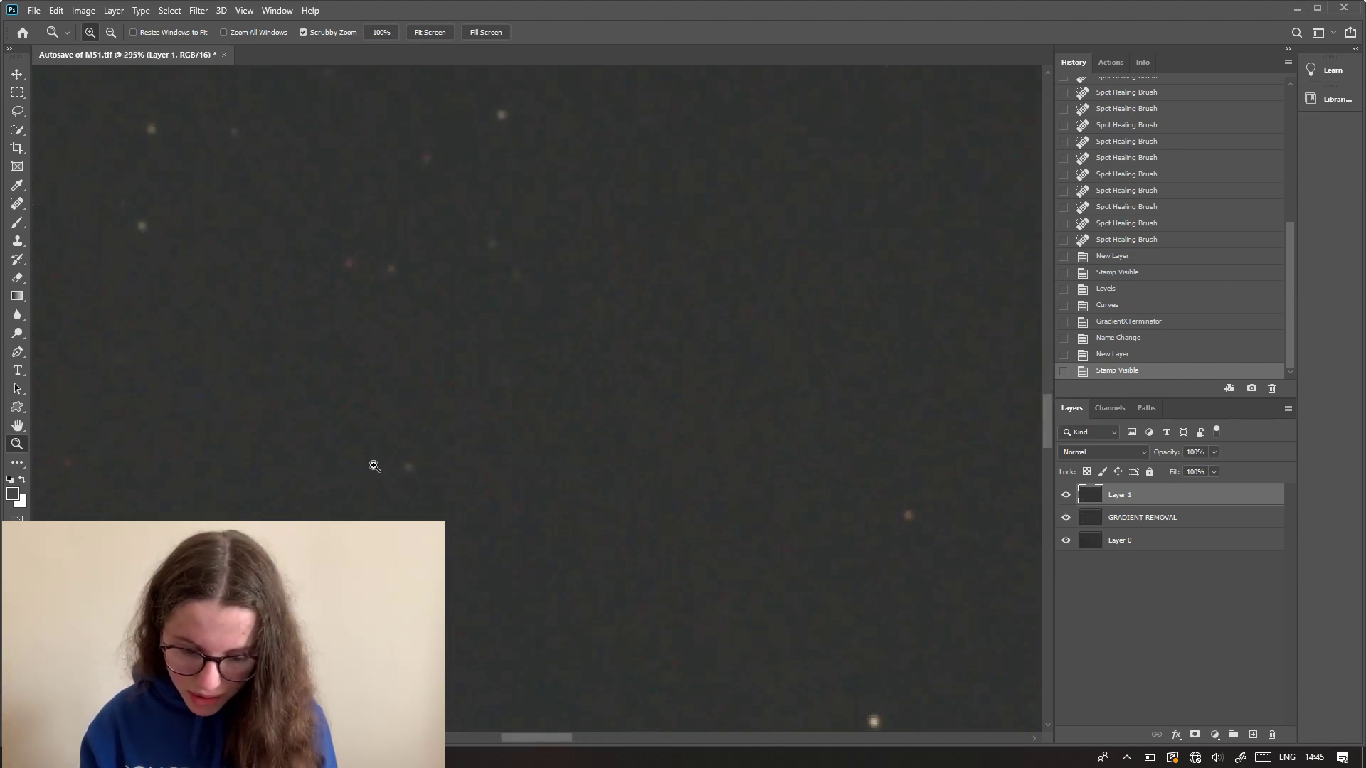
pyautogui.moveTo(830, 399); pyautogui.dragTo(772, 397)
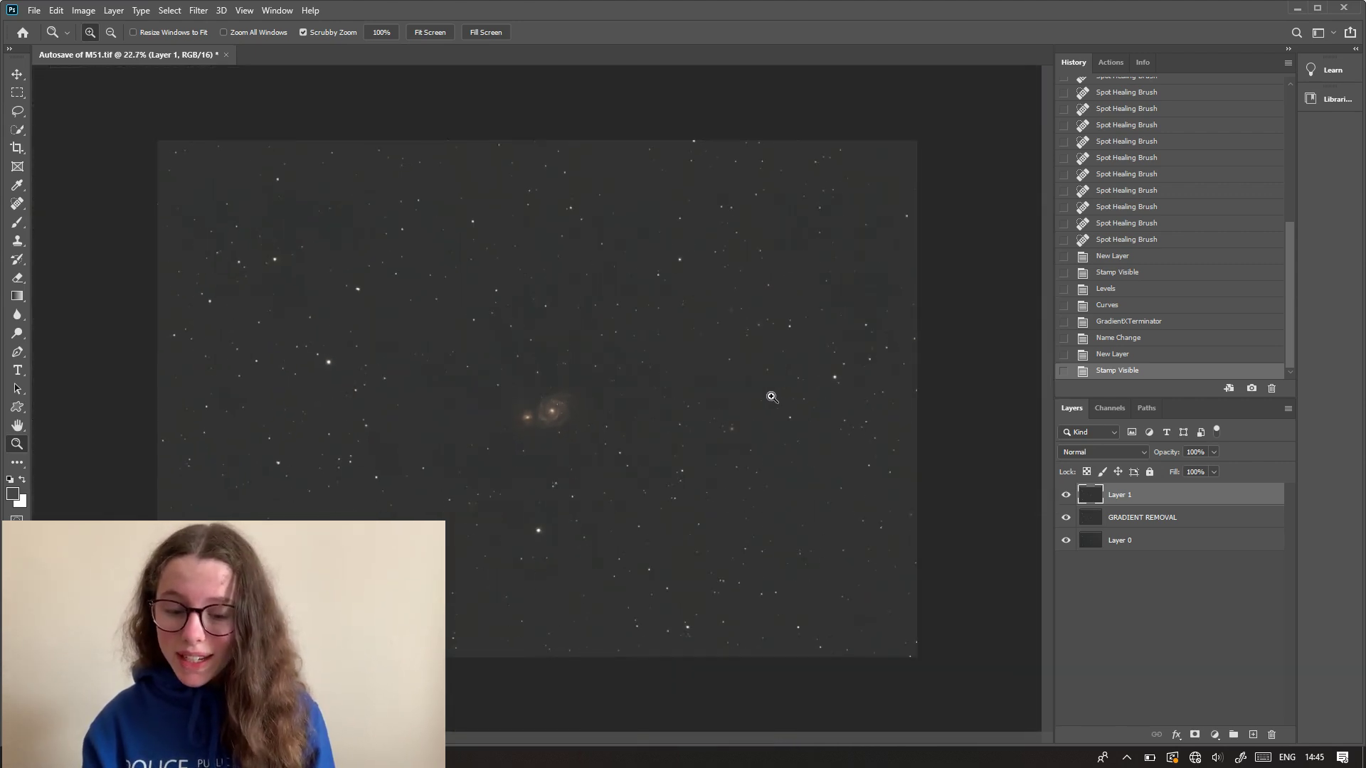
pyautogui.click(197, 11)
pyautogui.click(232, 97)
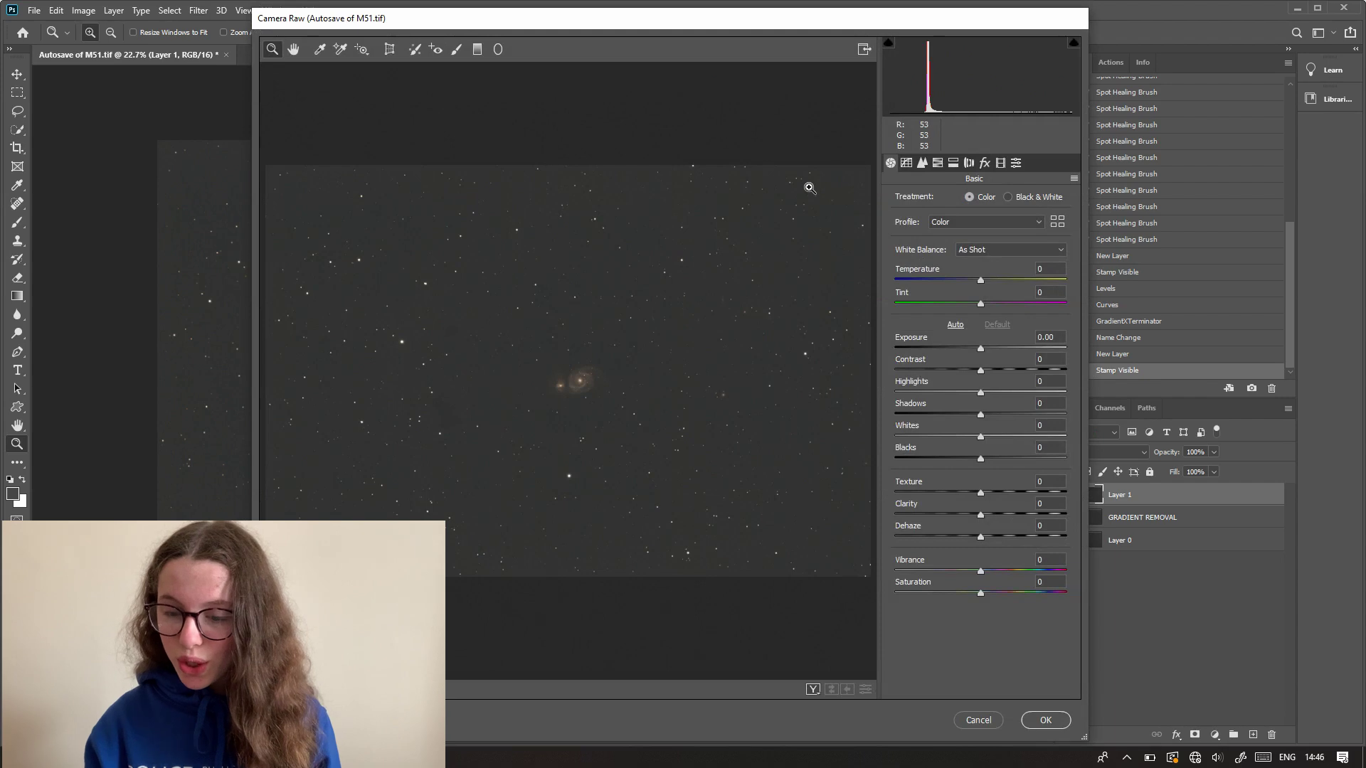
pyautogui.click(922, 165)
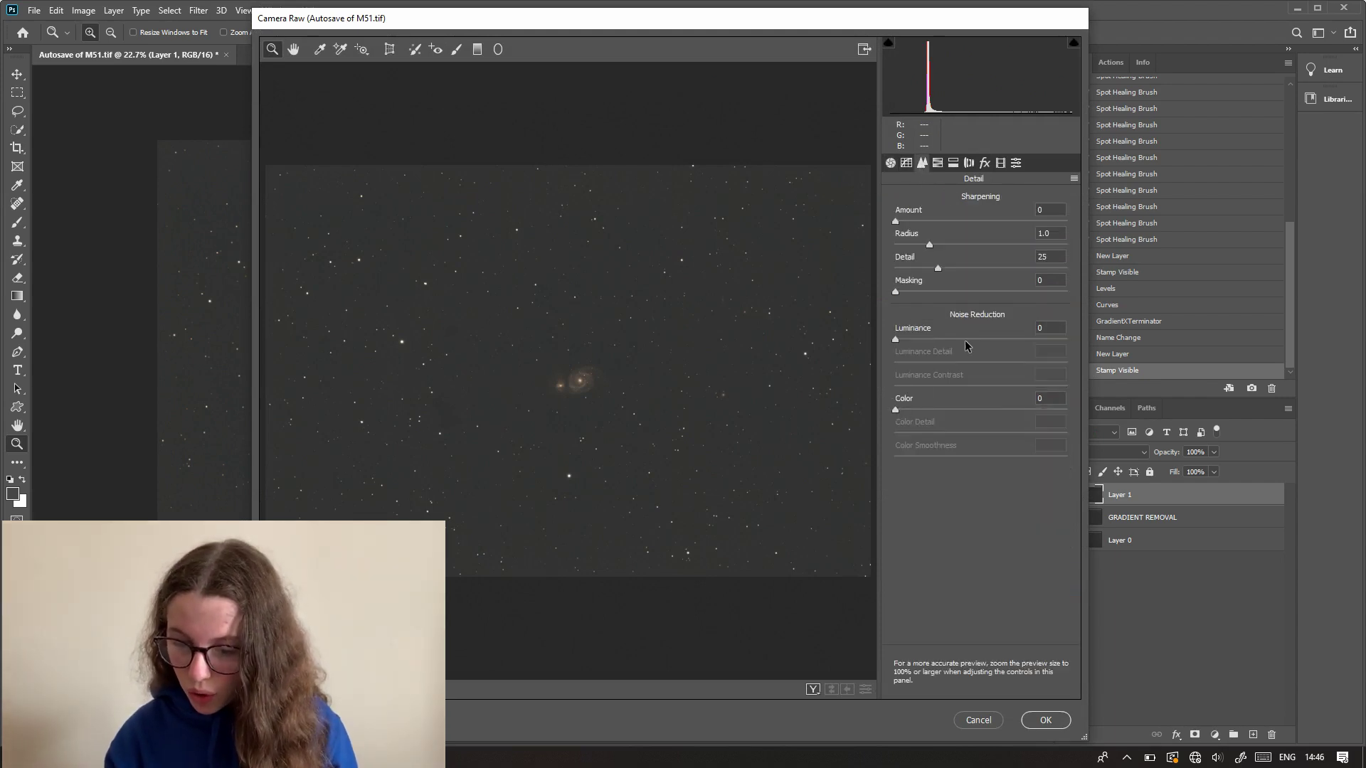
pyautogui.click(648, 375)
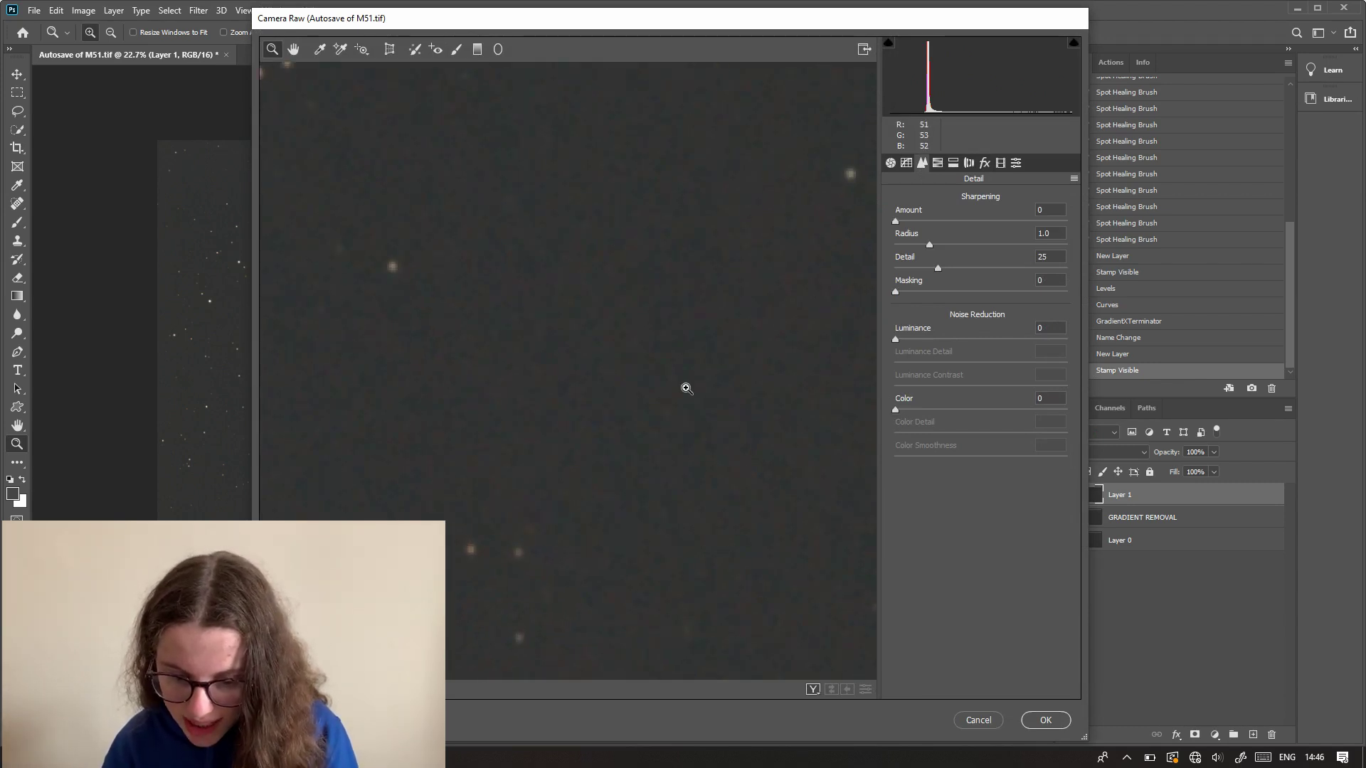
pyautogui.moveTo(895, 410); pyautogui.dragTo(981, 421)
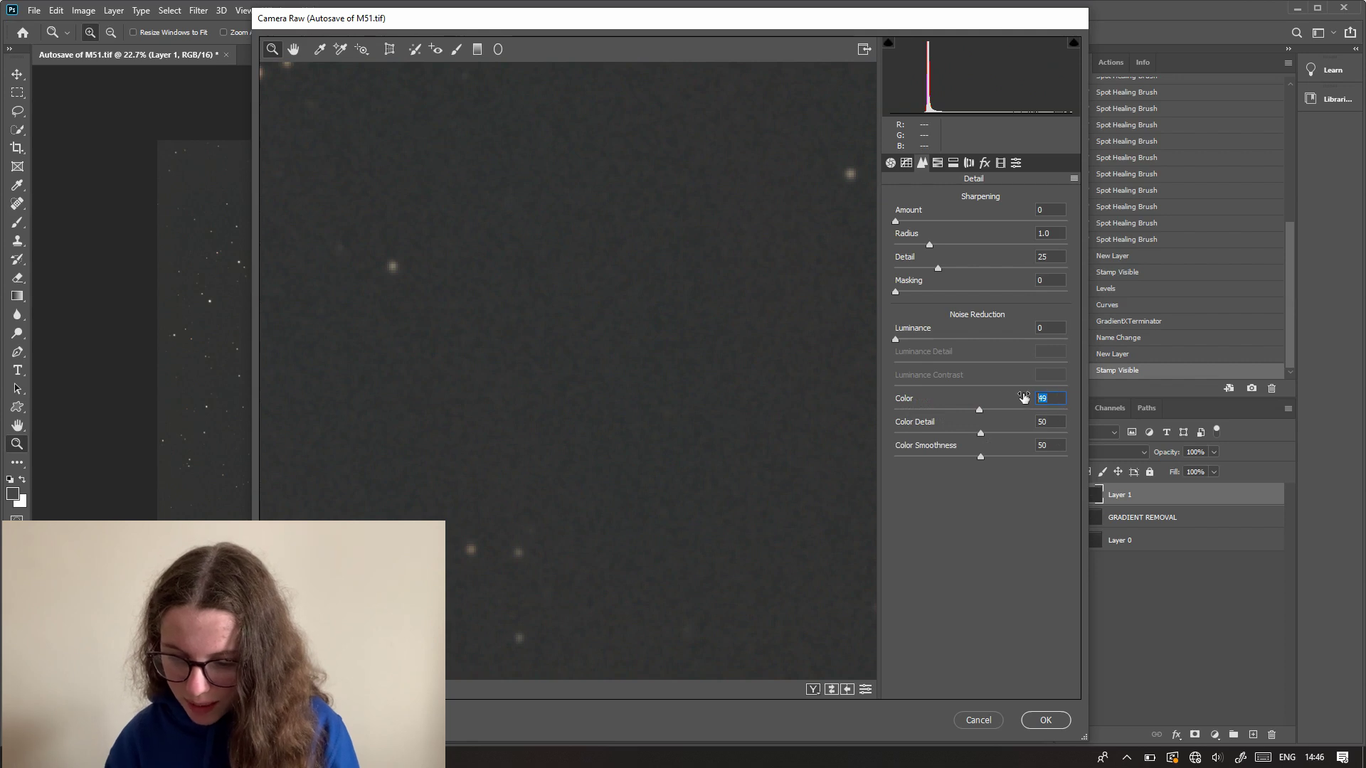
pyautogui.write('50')
pyautogui.hotkey('ctrl', '-')
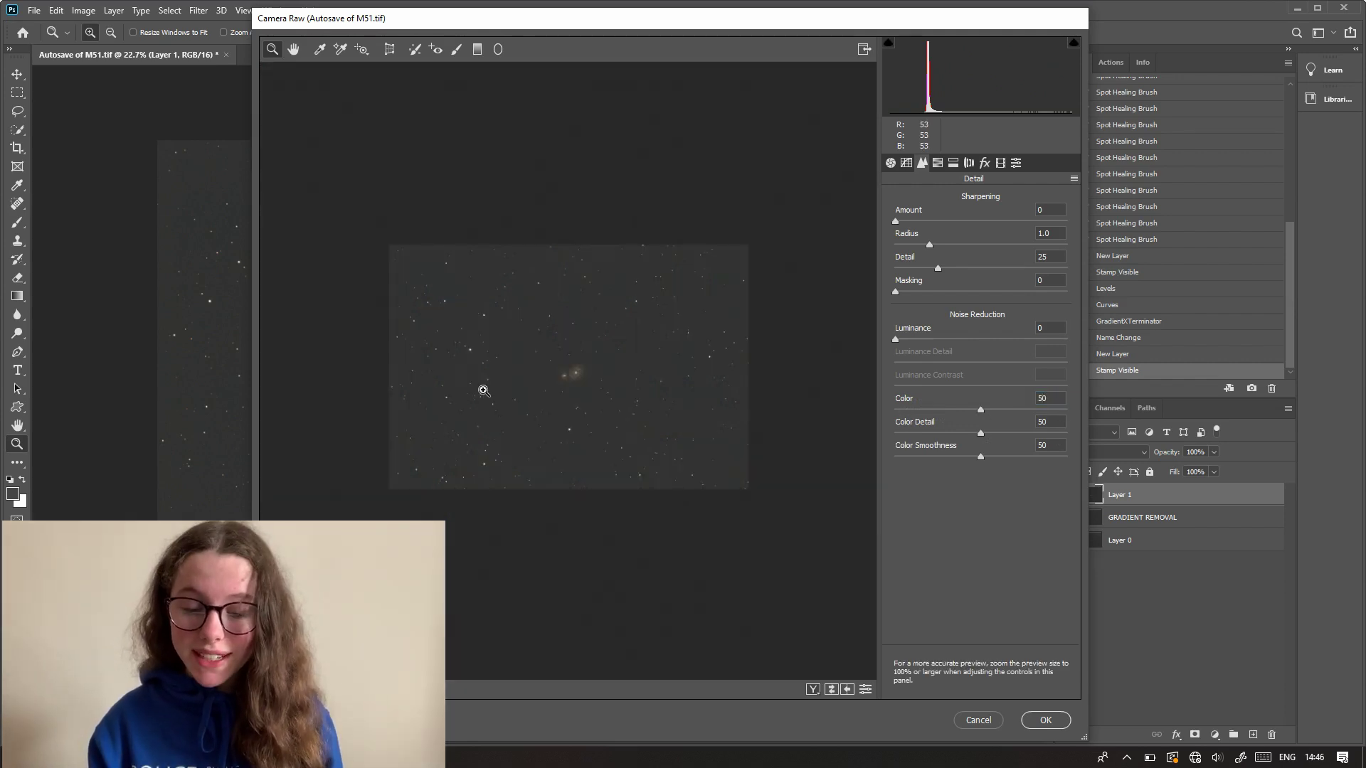
pyautogui.click(493, 358)
pyautogui.keyDown('alt'); pyautogui.click(532, 378); pyautogui.keyUp('alt')
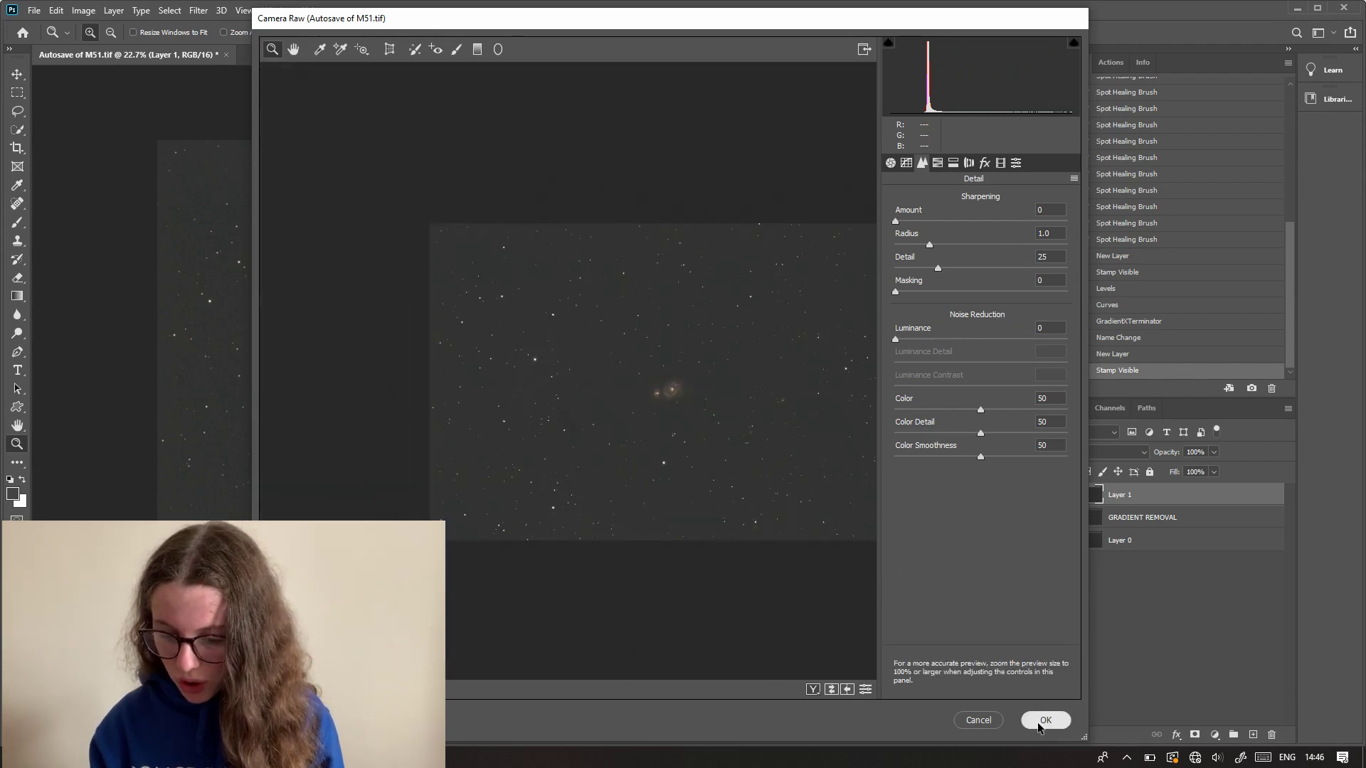
pyautogui.click(1042, 721)
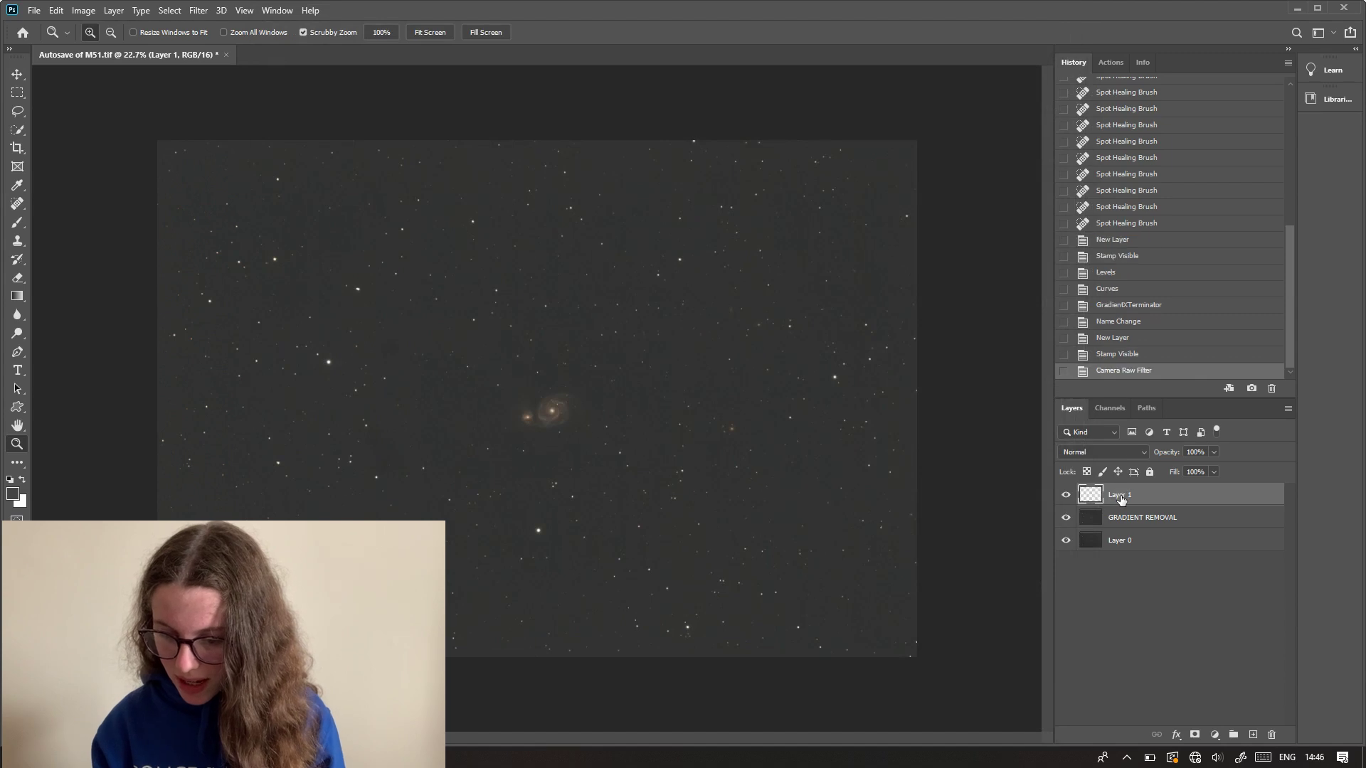
# Rename the top layer as NOISE REDUCT ONE.
pyautogui.doubleClick(1121, 496)
pyautogui.write('NOISE REDUCT')
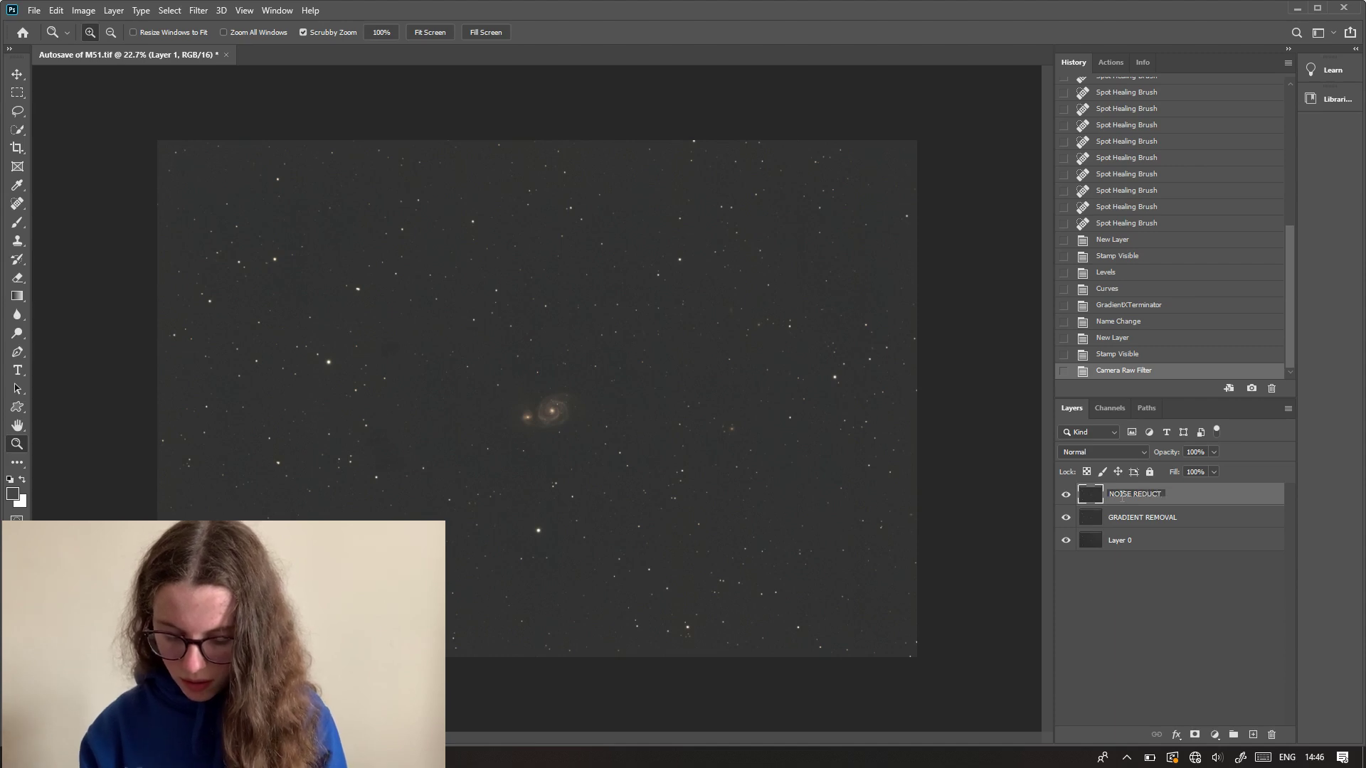
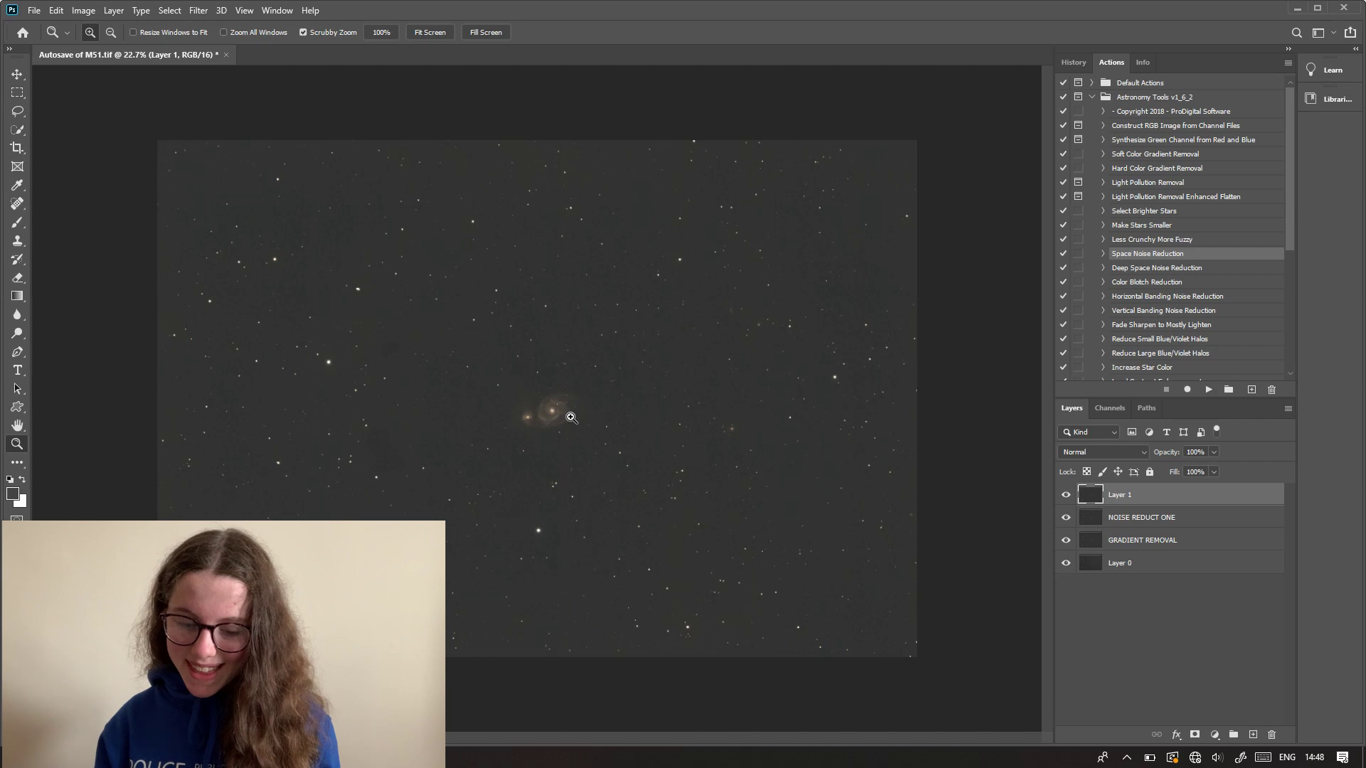
# Lower the opacity of Layer 1 to 29% to soften the noise reduction, checking the galaxy detail up close.
pyautogui.click(551, 413)
pyautogui.moveTo(582, 421); pyautogui.dragTo(652, 381)
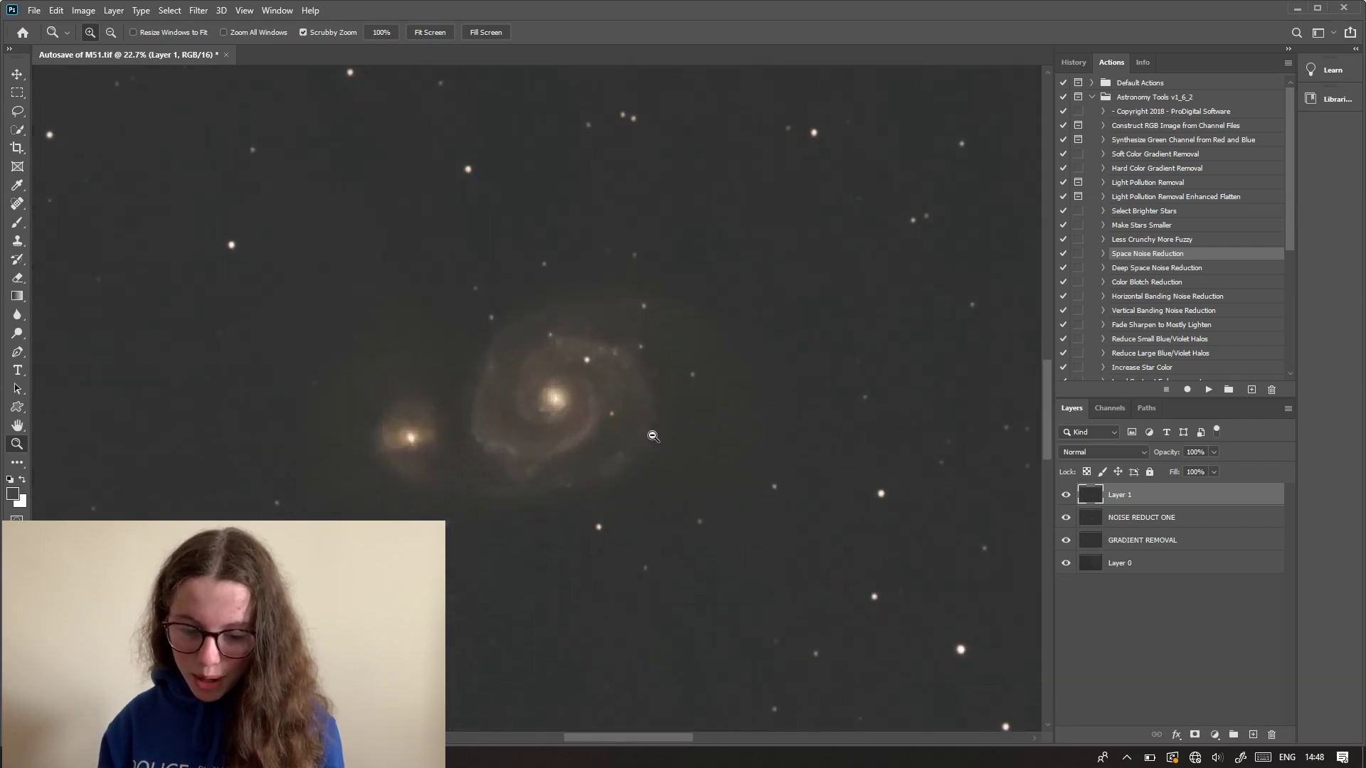
pyautogui.moveTo(679, 464); pyautogui.dragTo(588, 446)
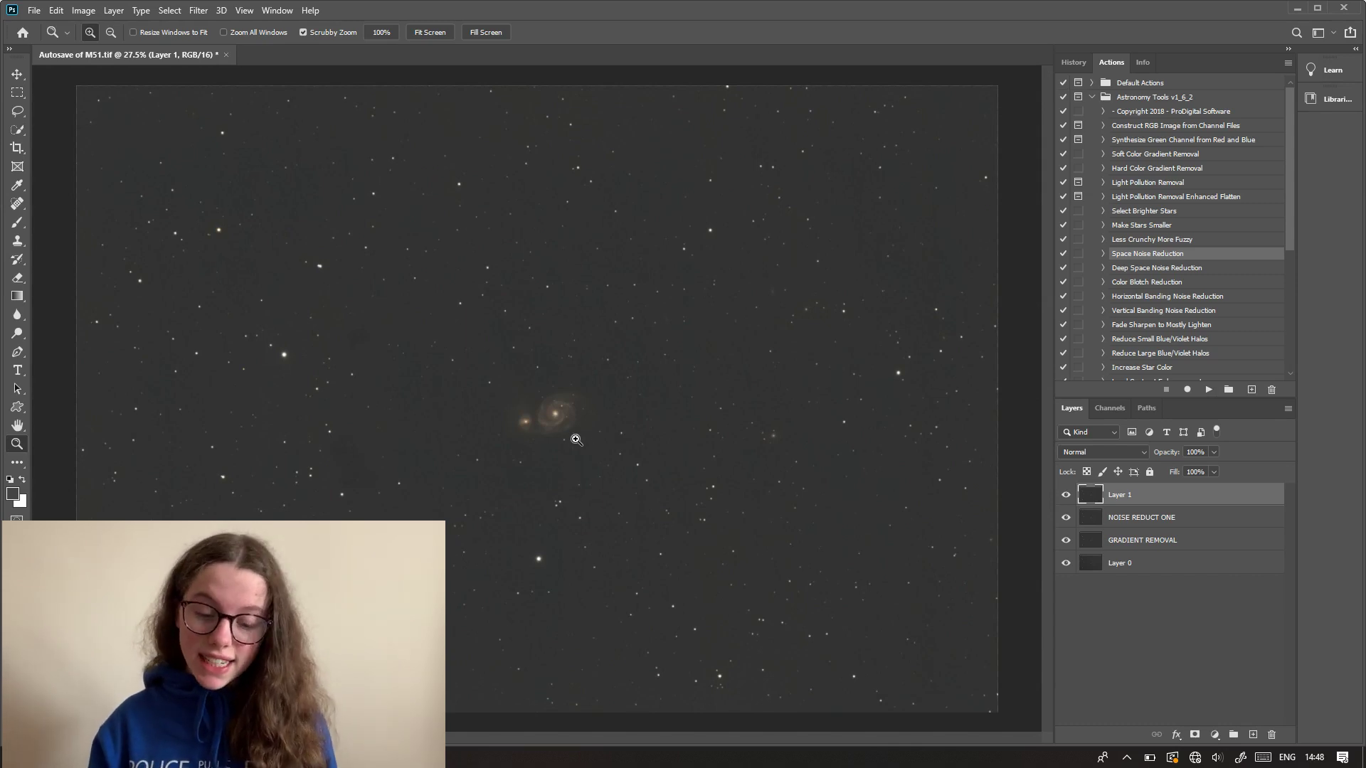
pyautogui.moveTo(562, 430); pyautogui.dragTo(626, 454)
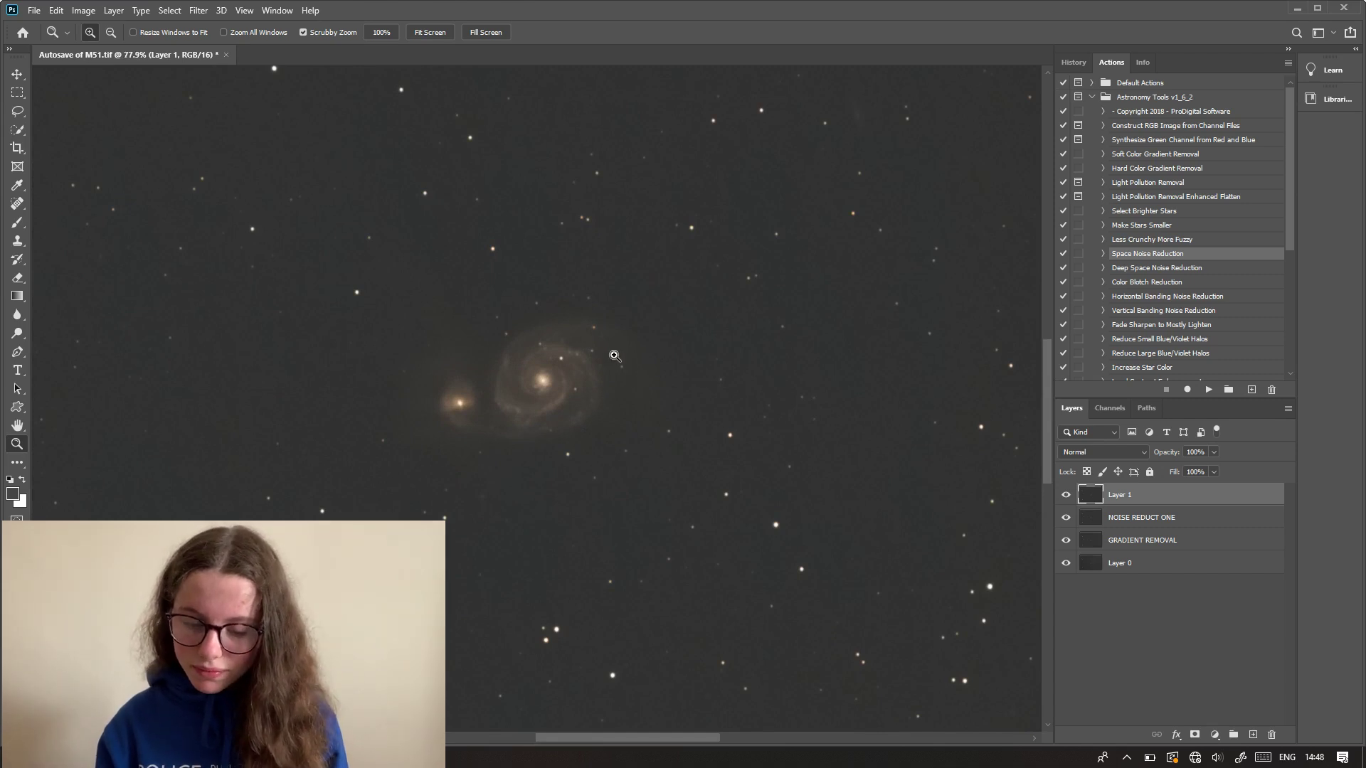
pyautogui.click(601, 467)
pyautogui.moveTo(590, 451); pyautogui.dragTo(558, 435)
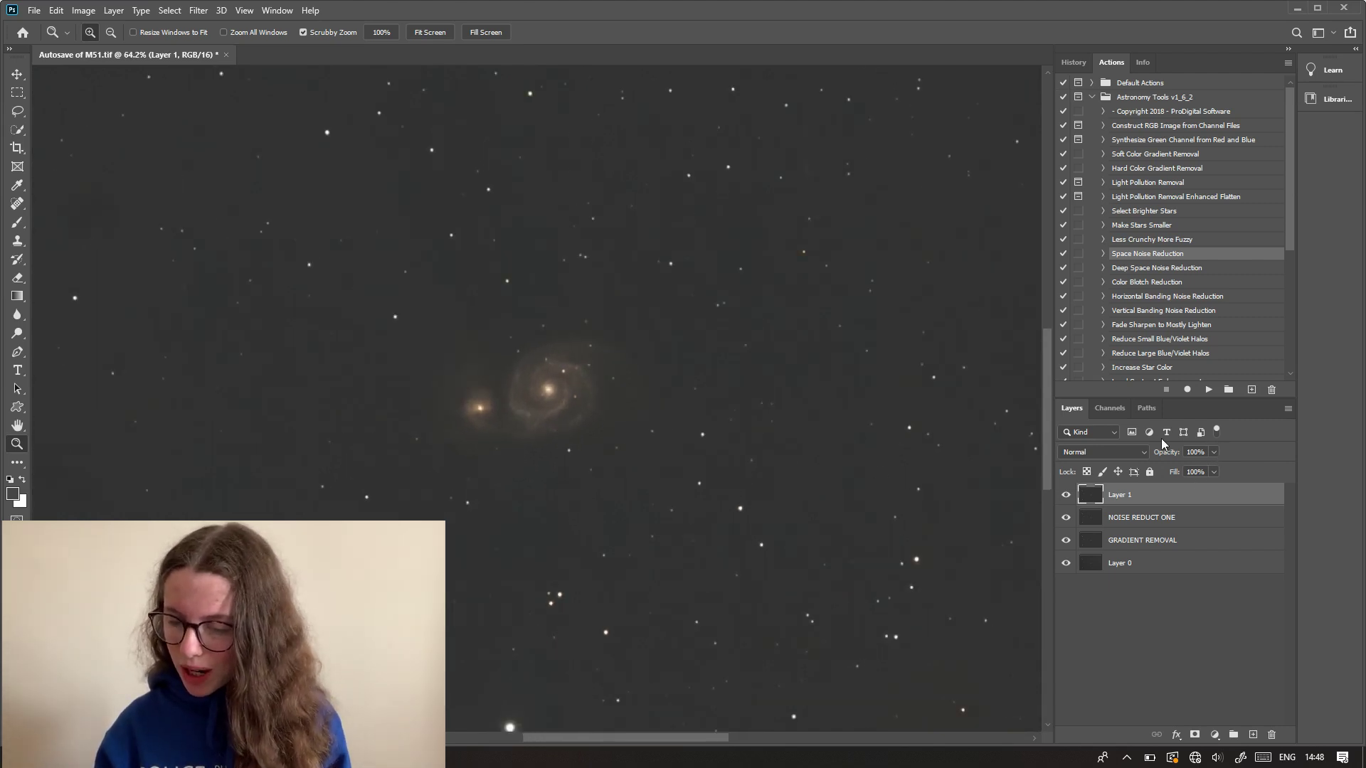
pyautogui.click(1214, 454)
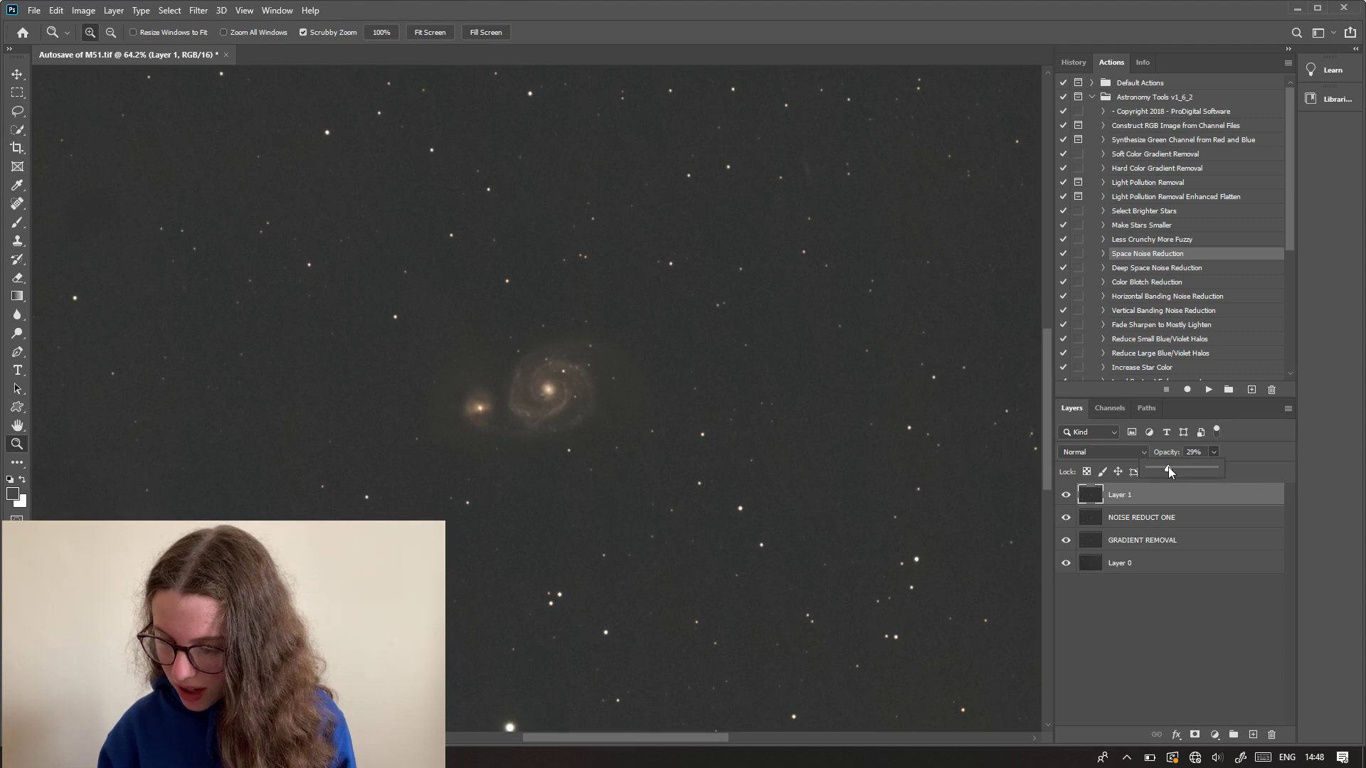
pyautogui.click(1261, 452)
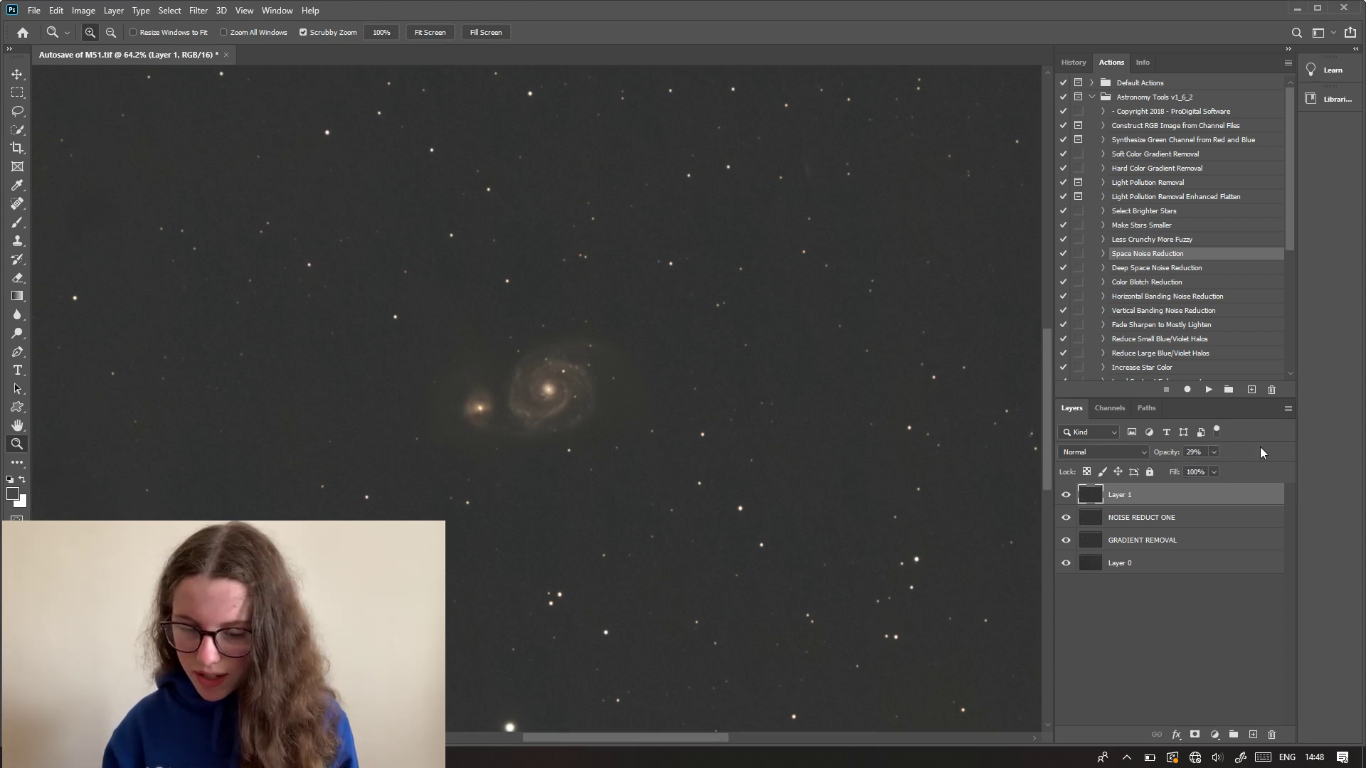
pyautogui.moveTo(542, 400); pyautogui.dragTo(638, 440)
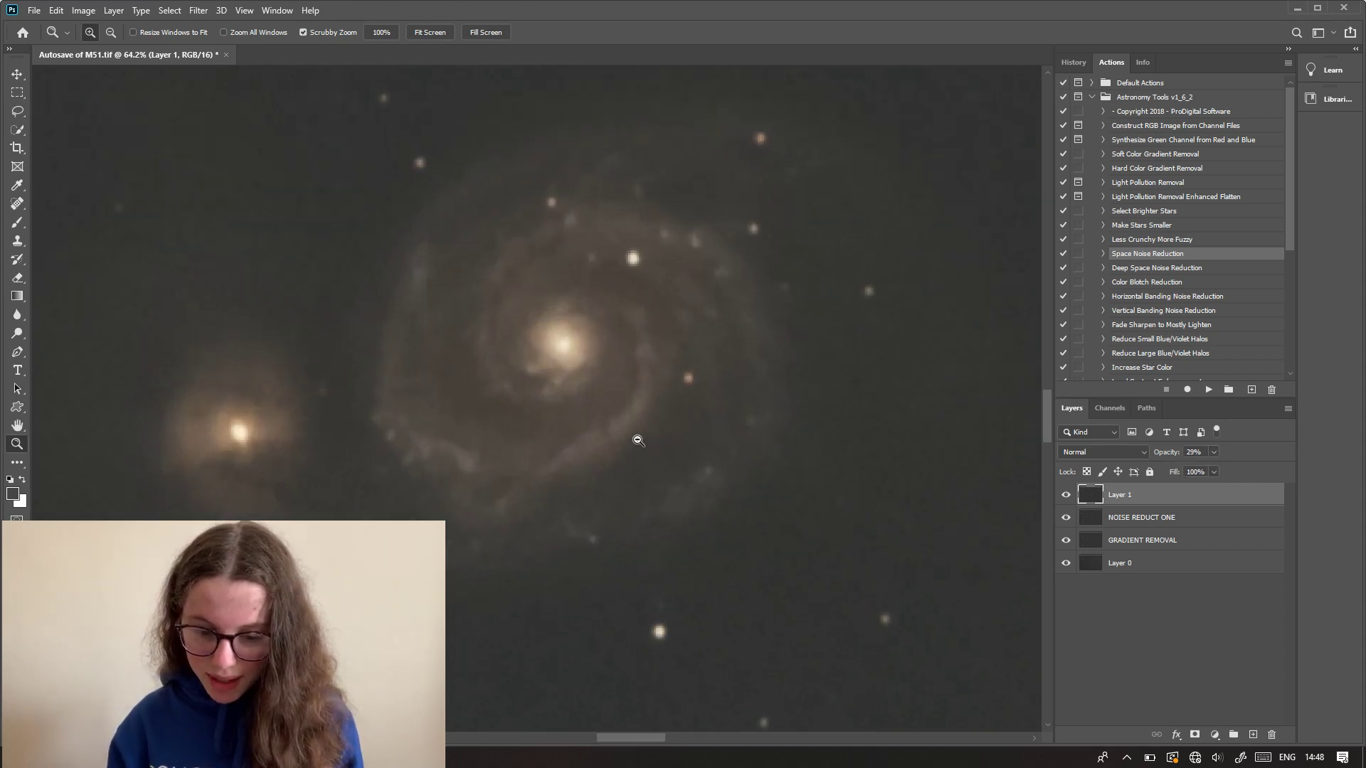
pyautogui.keyDown('alt'); pyautogui.click(638, 441); pyautogui.keyUp('alt')
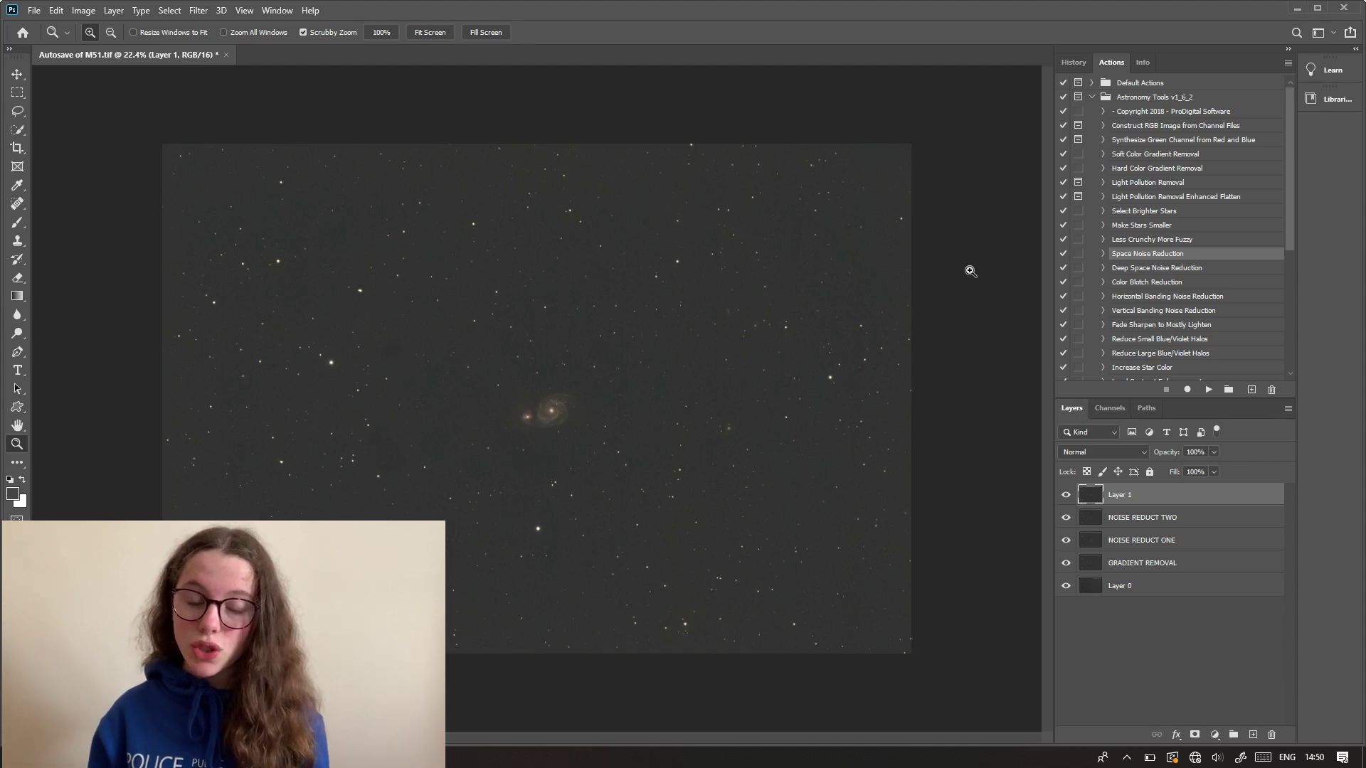
# Select the stars with Color Range, using Highlights with fuzziness 97% and range 222.
pyautogui.moveTo(351, 296); pyautogui.dragTo(432, 323)
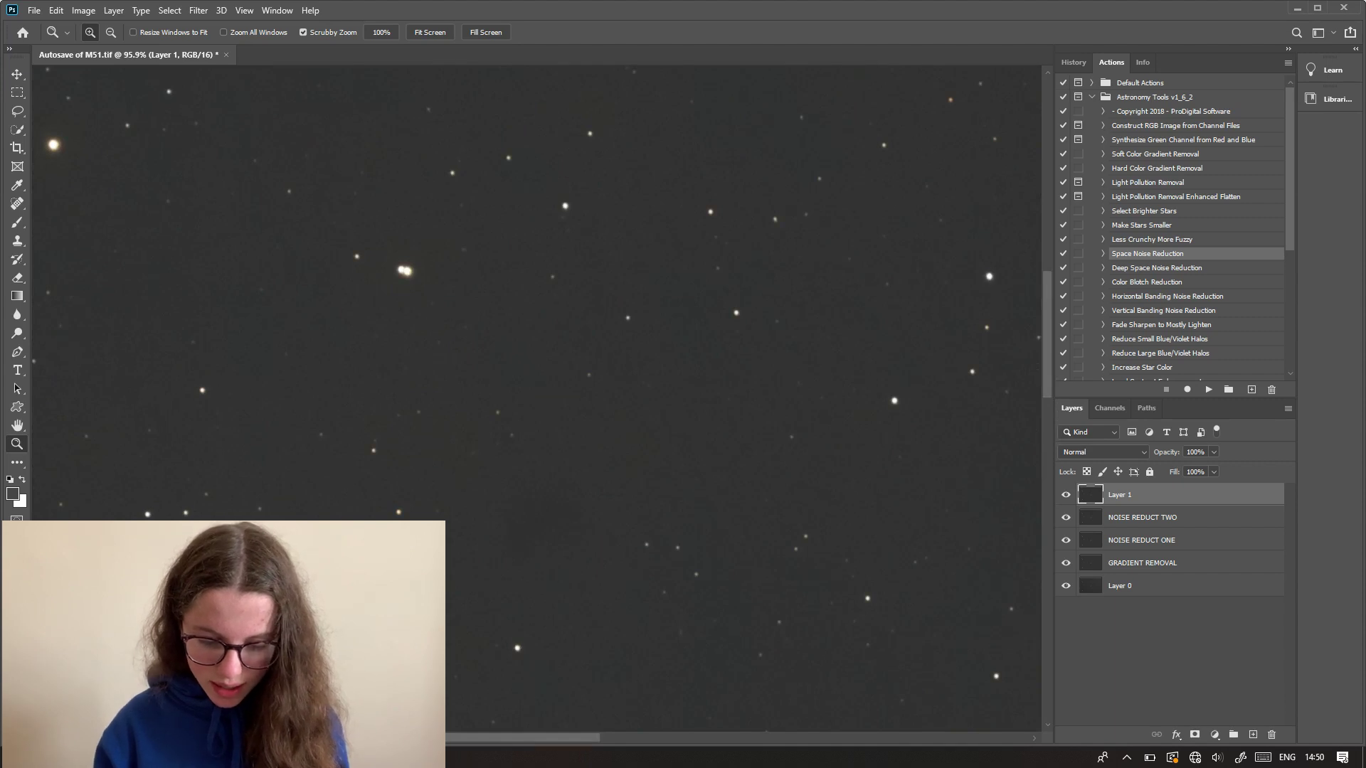
pyautogui.moveTo(244, 611); pyautogui.dragTo(277, 613)
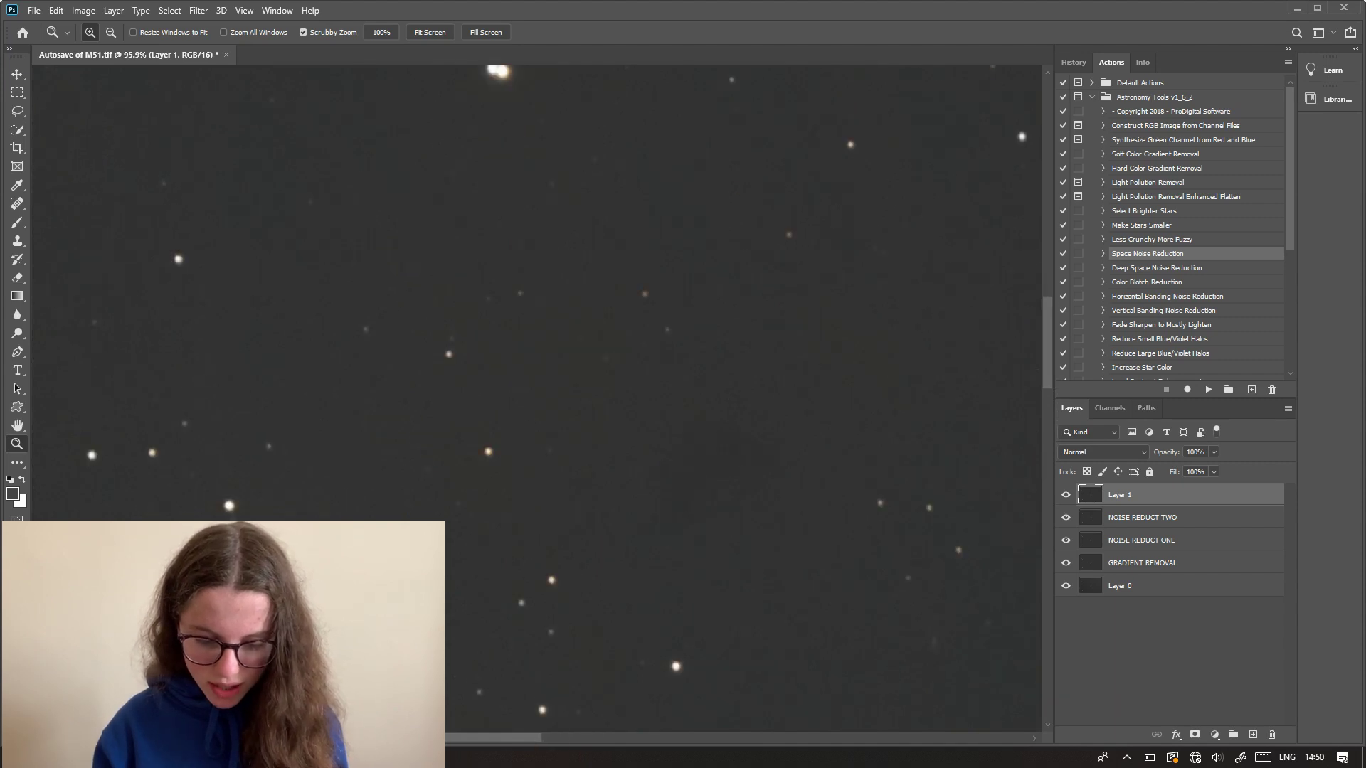
pyautogui.click(171, 11)
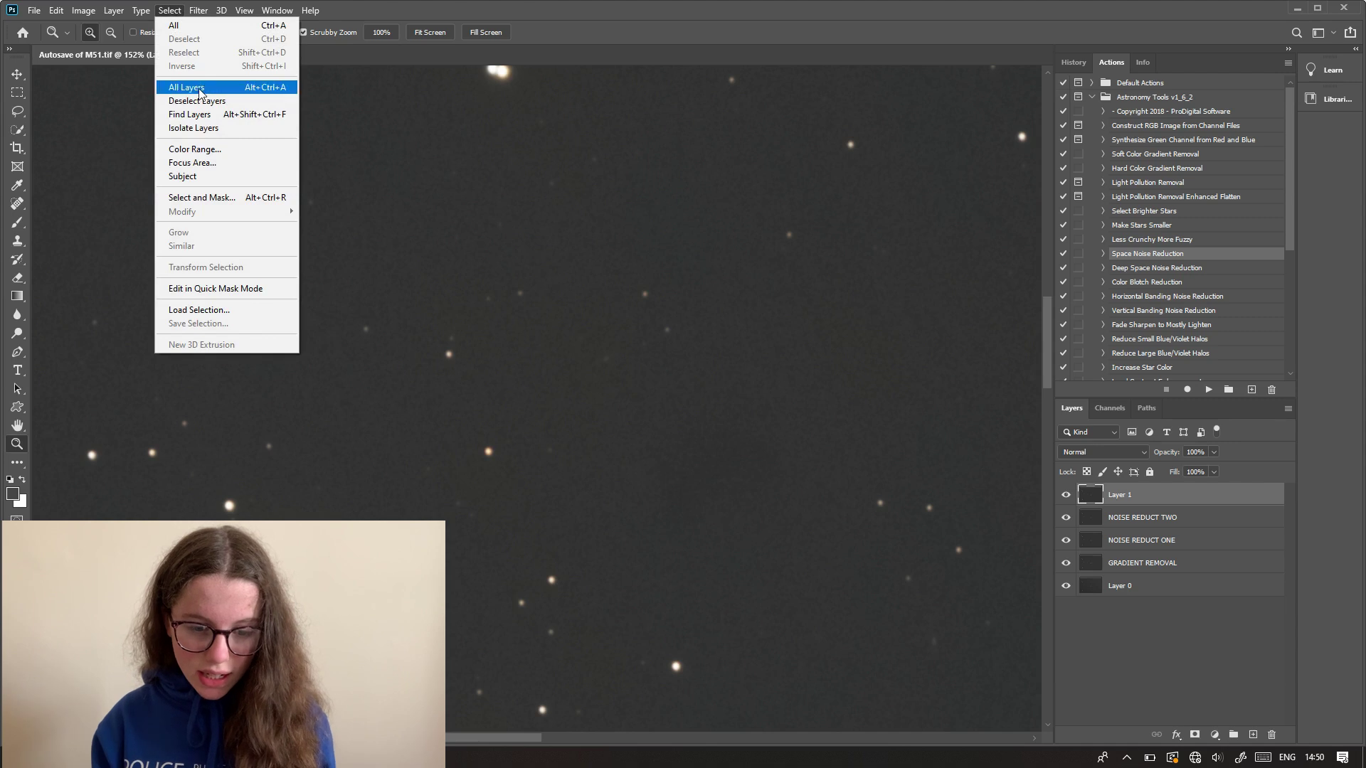
pyautogui.click(198, 151)
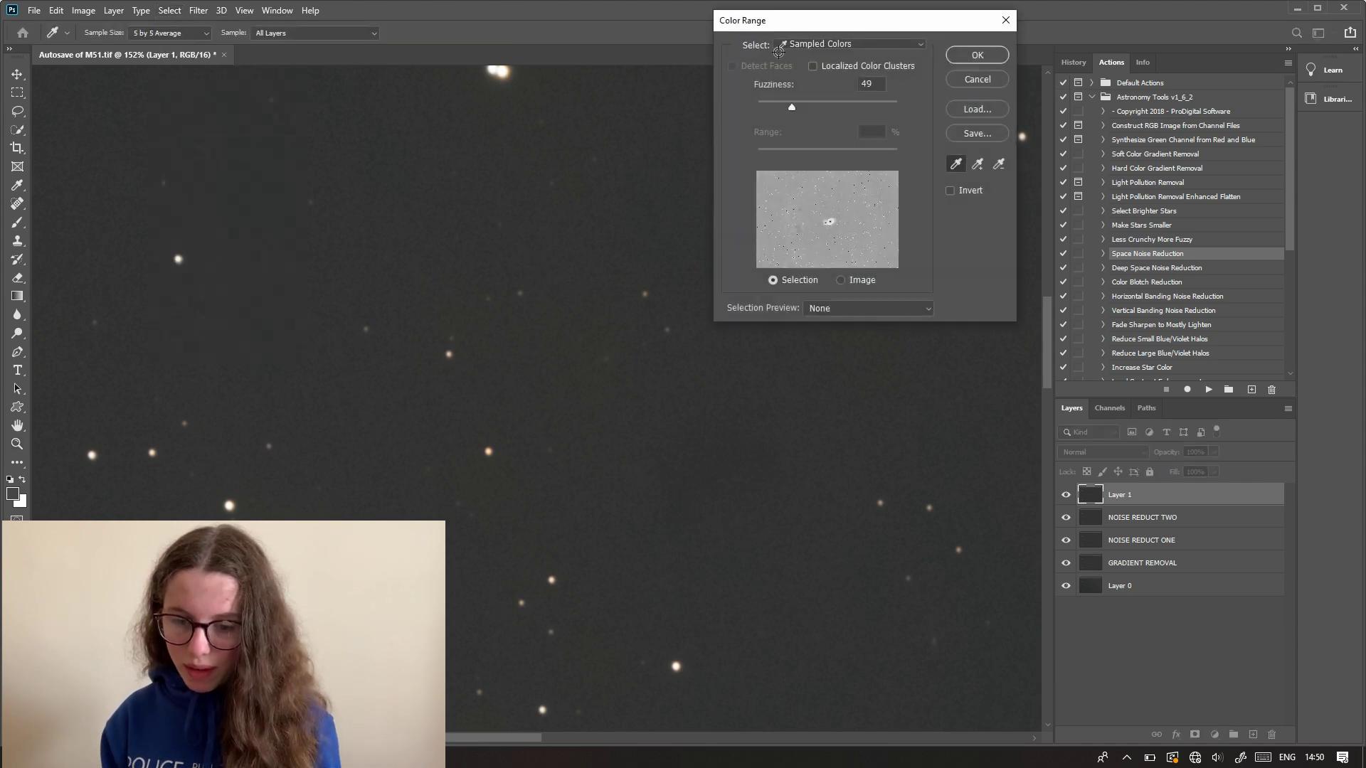
pyautogui.click(809, 45)
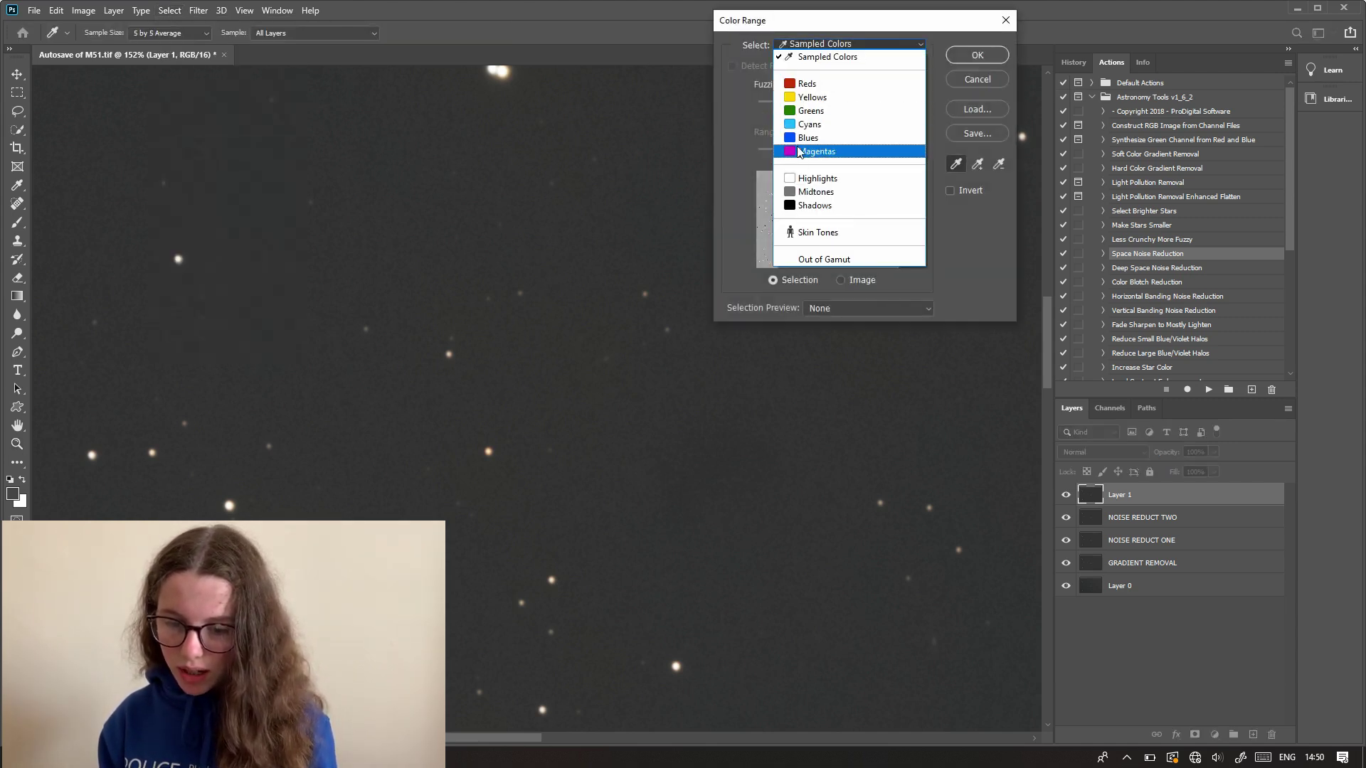
pyautogui.click(798, 175)
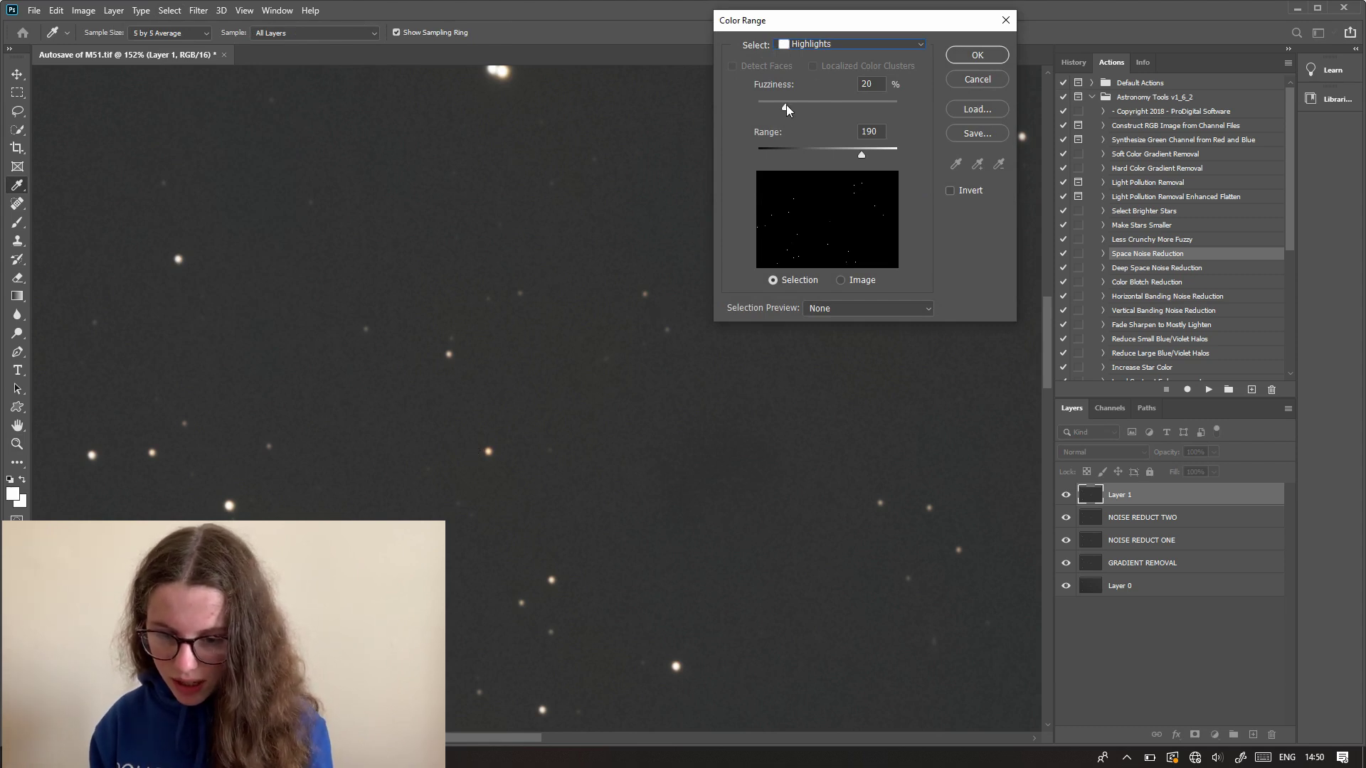
pyautogui.moveTo(786, 107); pyautogui.dragTo(815, 107)
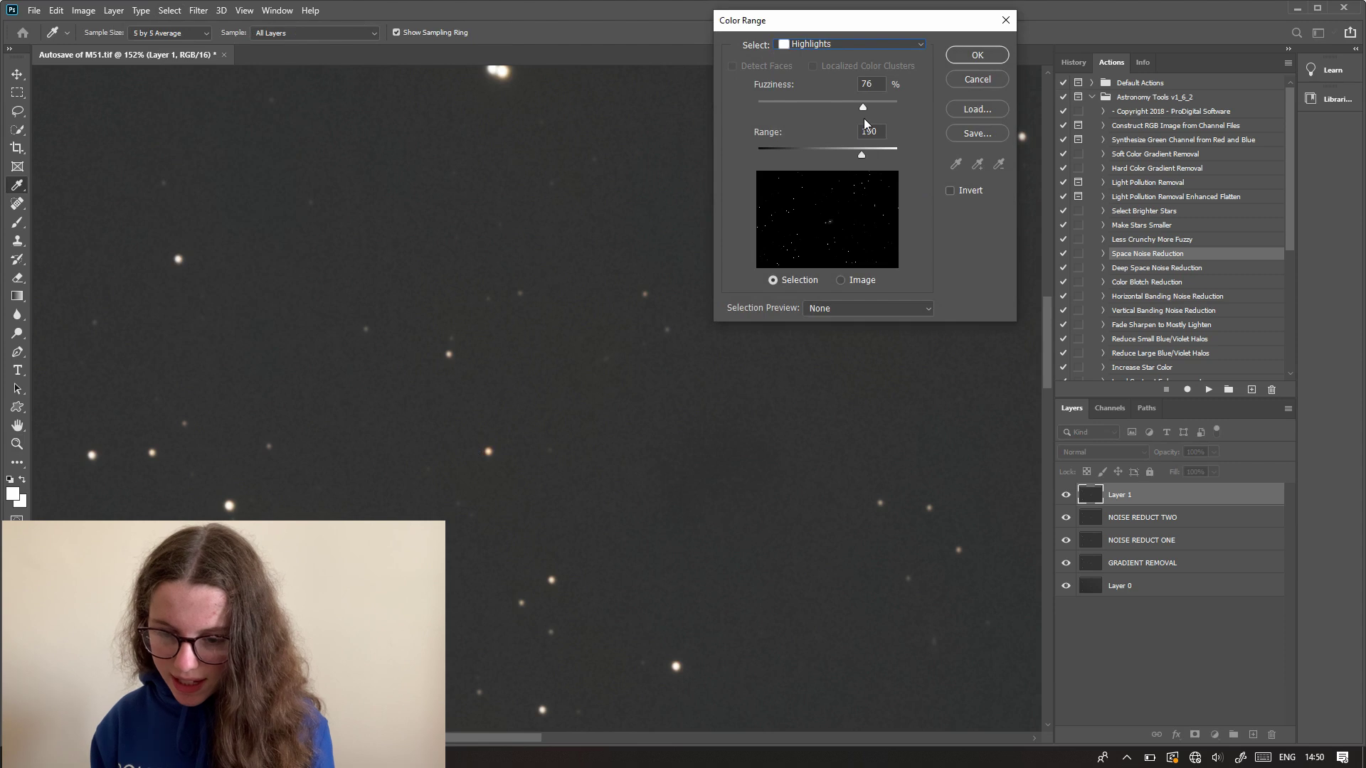
pyautogui.moveTo(885, 158)
pyautogui.mouseDown()
pyautogui.moveTo(827, 156)
pyautogui.moveTo(880, 156)
pyautogui.mouseUp()
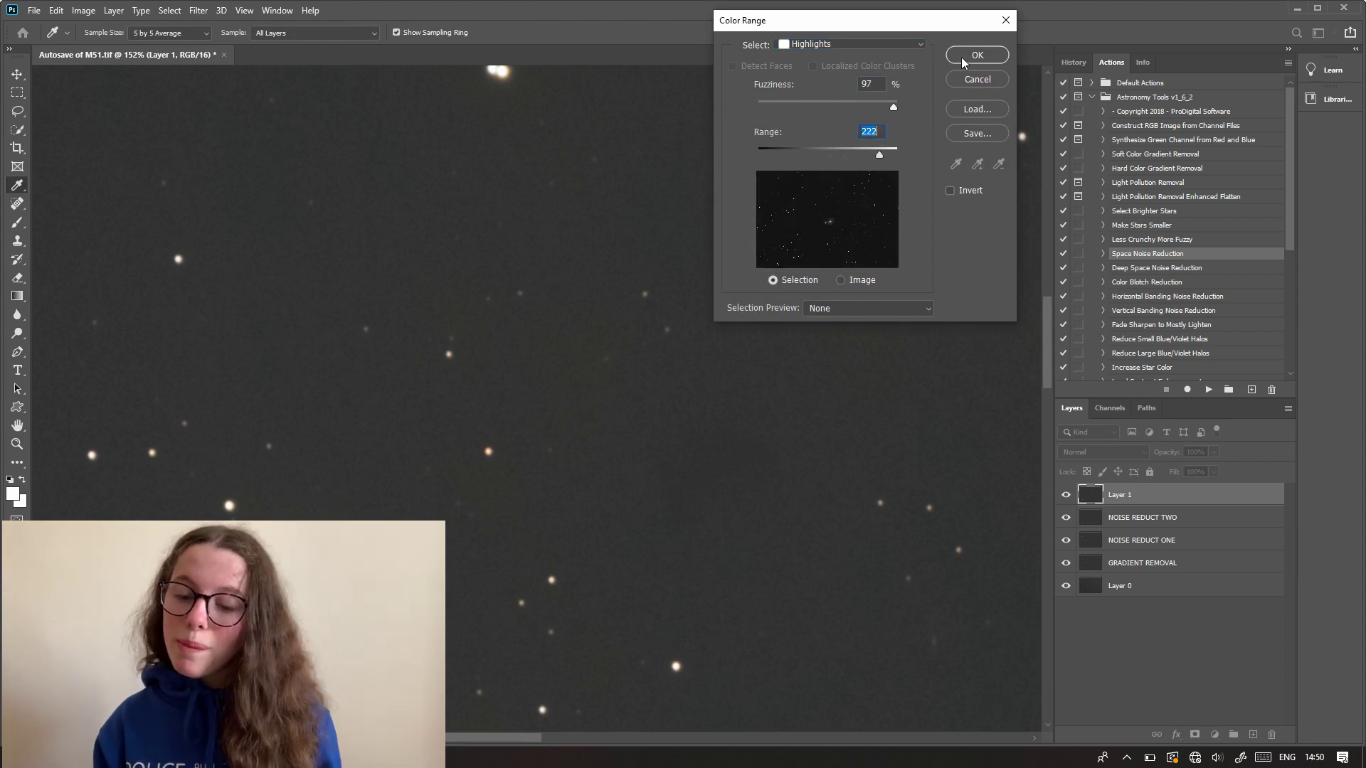
pyautogui.click(962, 57)
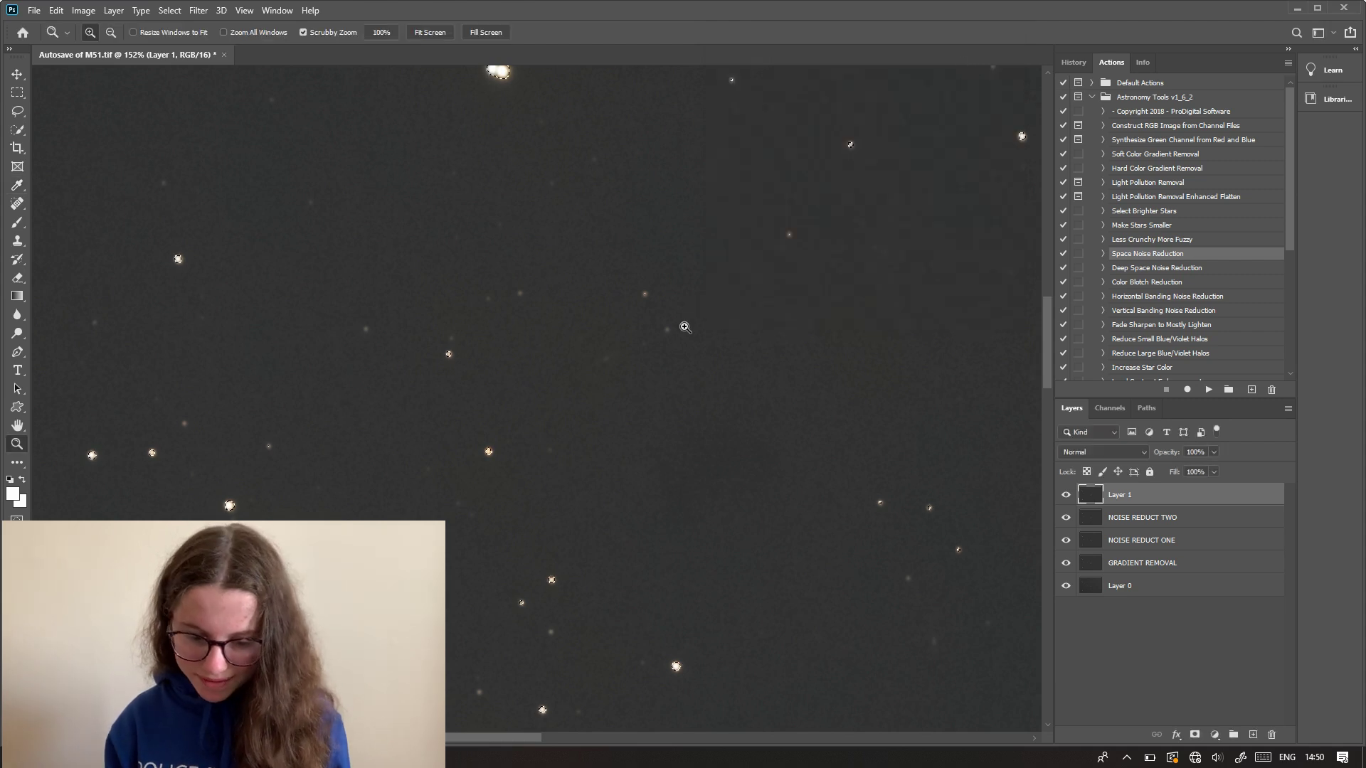
# Expand the star selection by 8 pixels and check its edges around the stars.
pyautogui.click(178, 14)
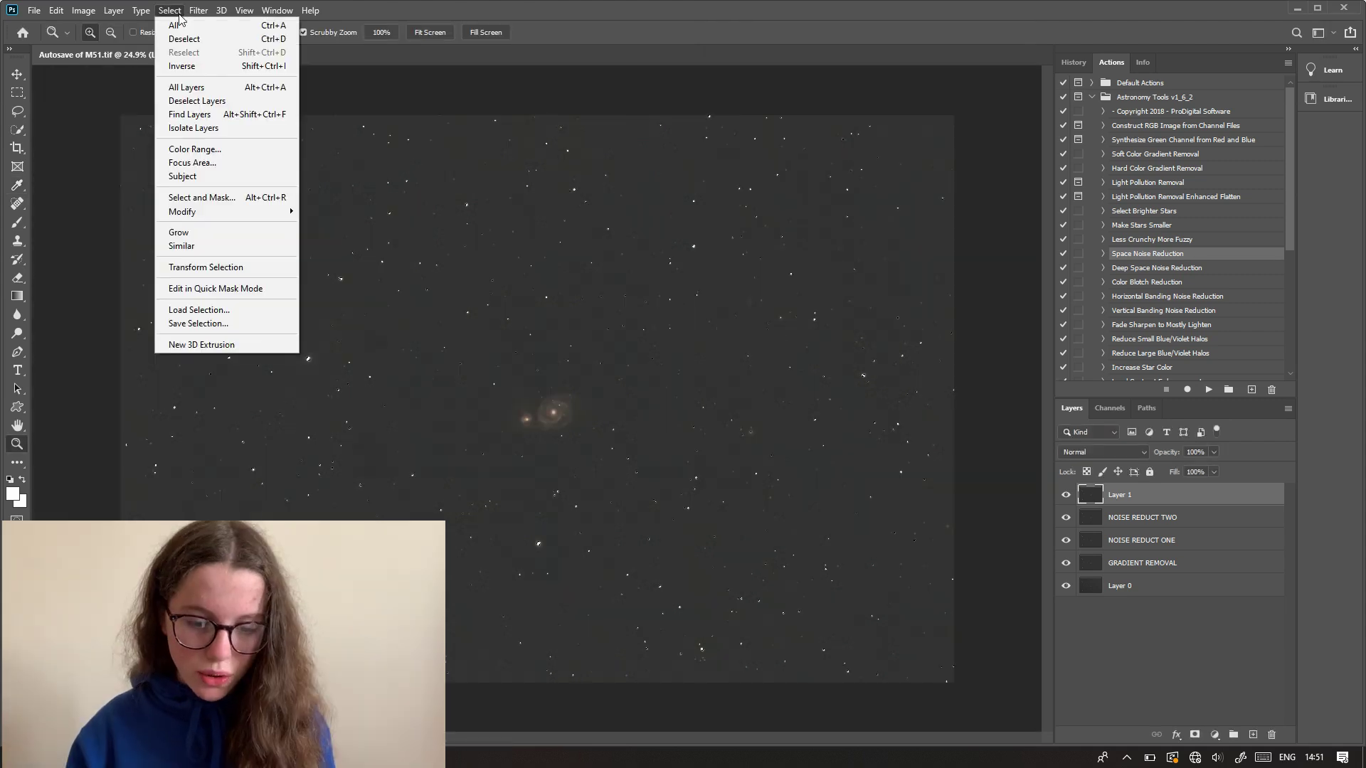
pyautogui.moveTo(189, 213)
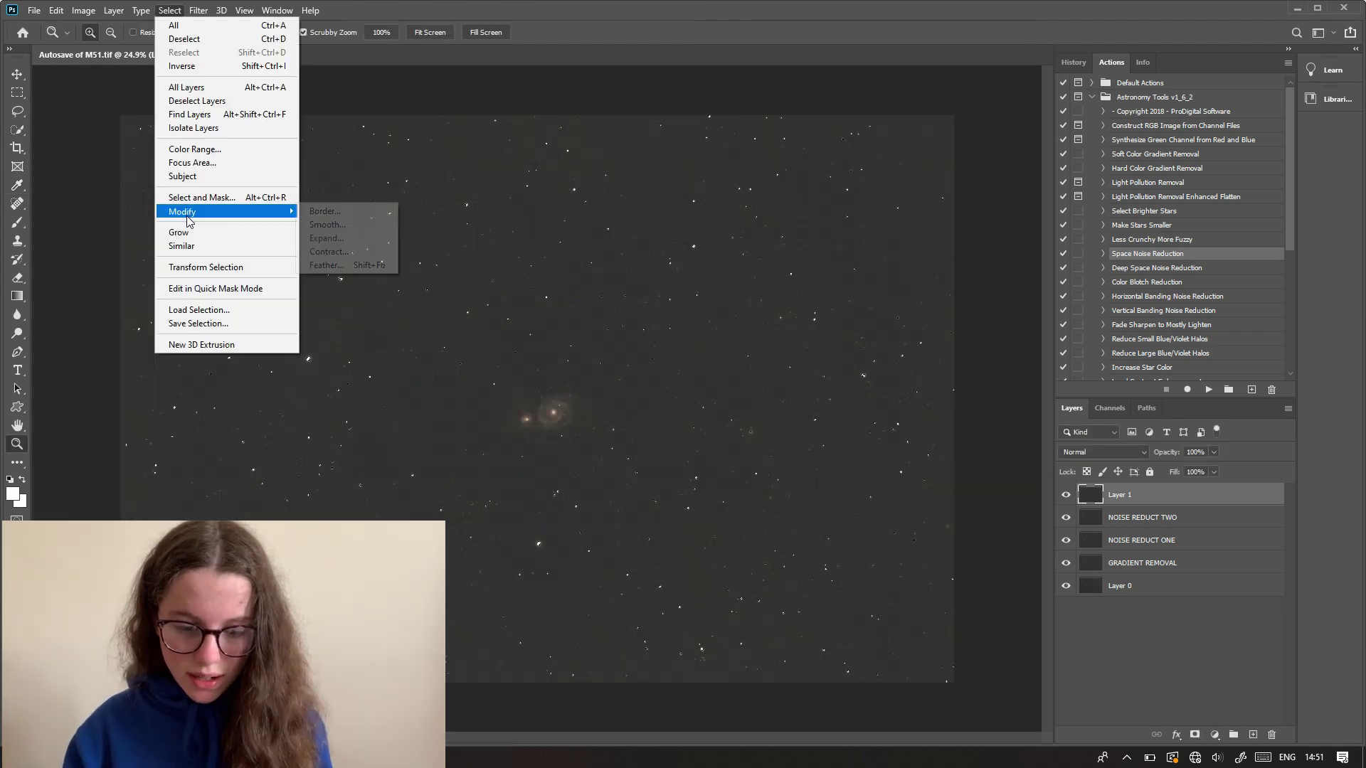
pyautogui.click(319, 240)
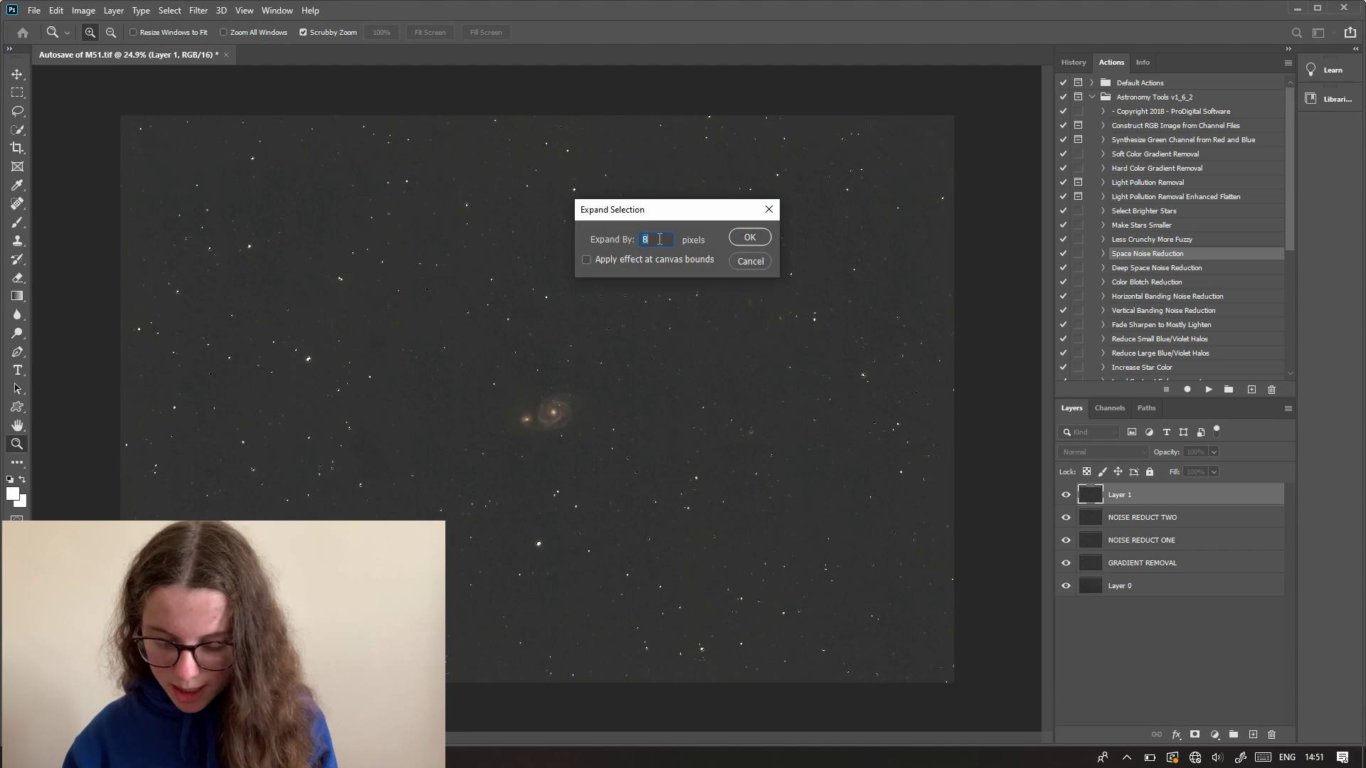
pyautogui.click(751, 237)
pyautogui.moveTo(333, 274); pyautogui.dragTo(407, 305)
pyautogui.moveTo(645, 359); pyautogui.dragTo(533, 323)
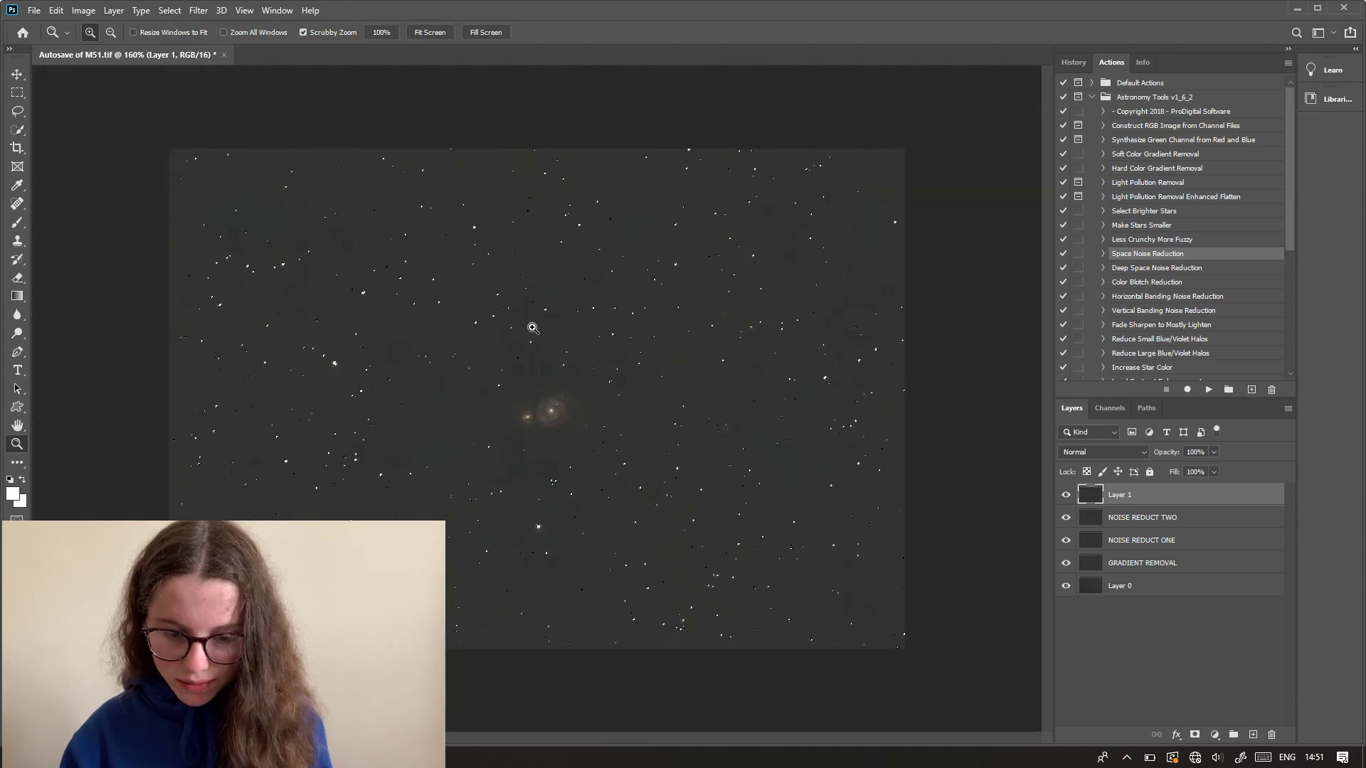
# Feather the star selection with a radius of 2 pixels.
pyautogui.click(169, 10)
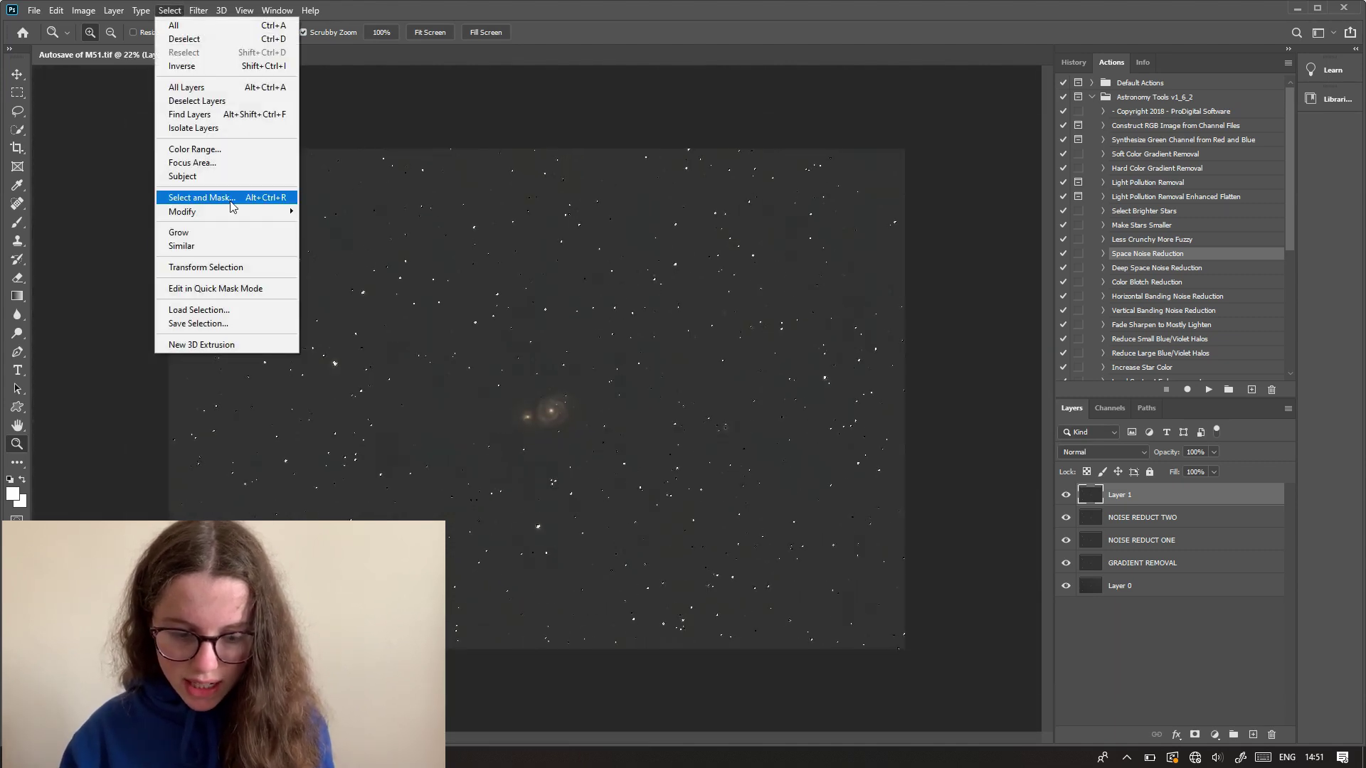
pyautogui.moveTo(234, 212)
pyautogui.click(328, 266)
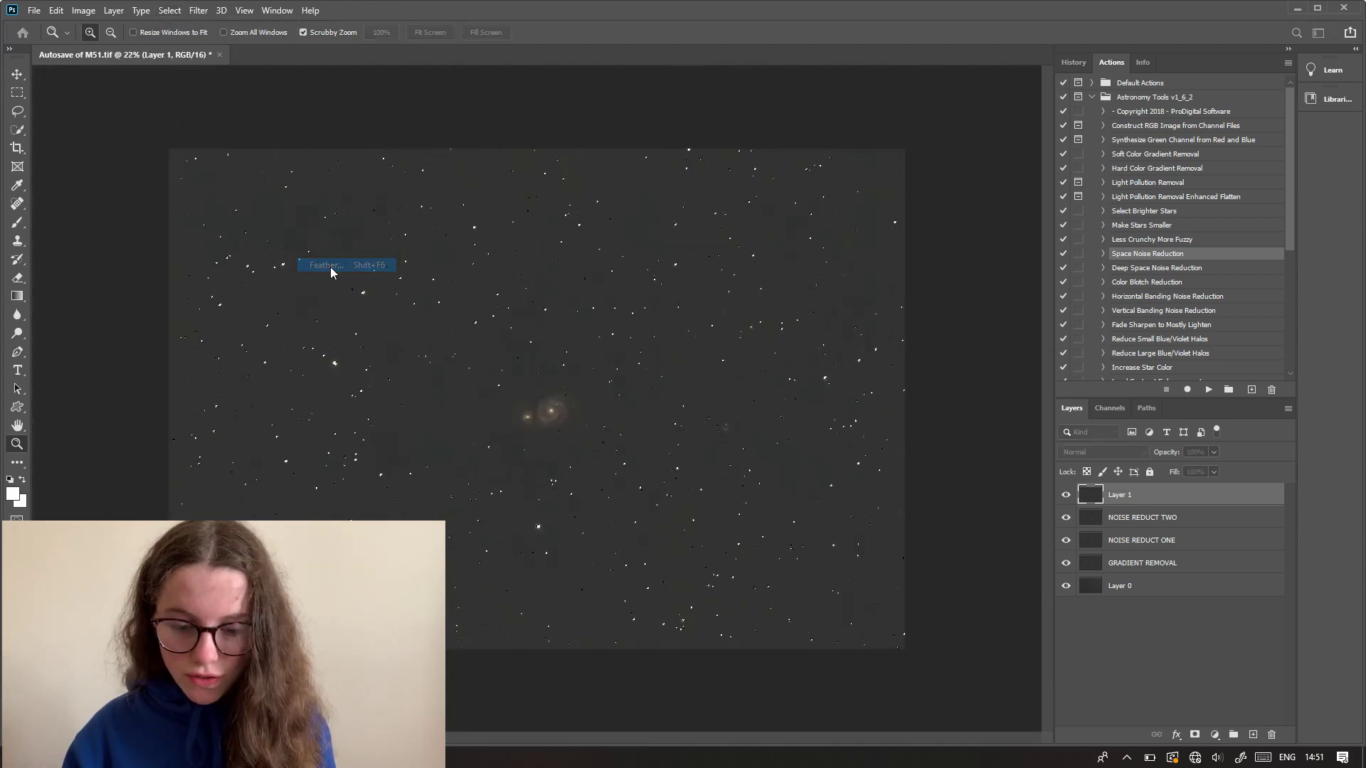
pyautogui.write('2')
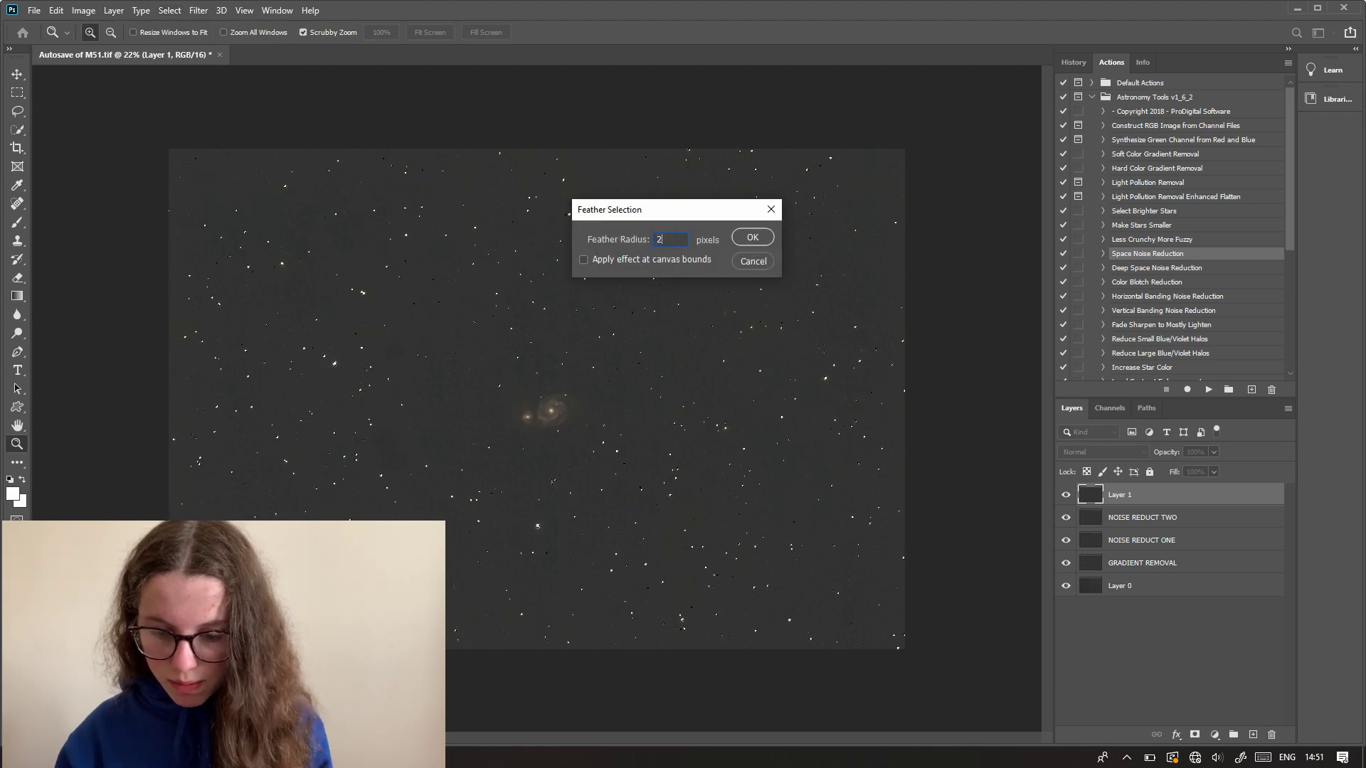
pyautogui.click(753, 238)
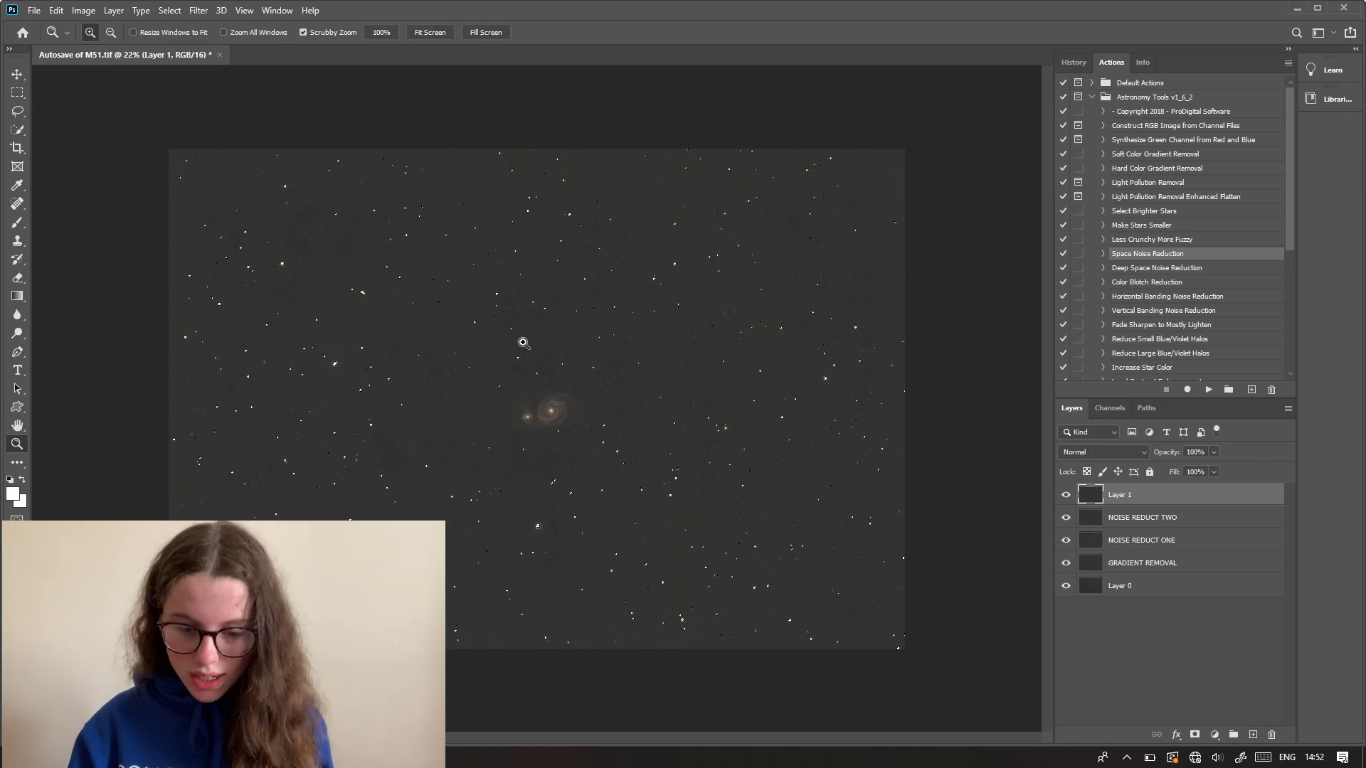
# Shrink the selected stars with the Minimum filter, using a radius of 1 pixel and preserving Squareness.
pyautogui.click(200, 11)
pyautogui.moveTo(278, 286)
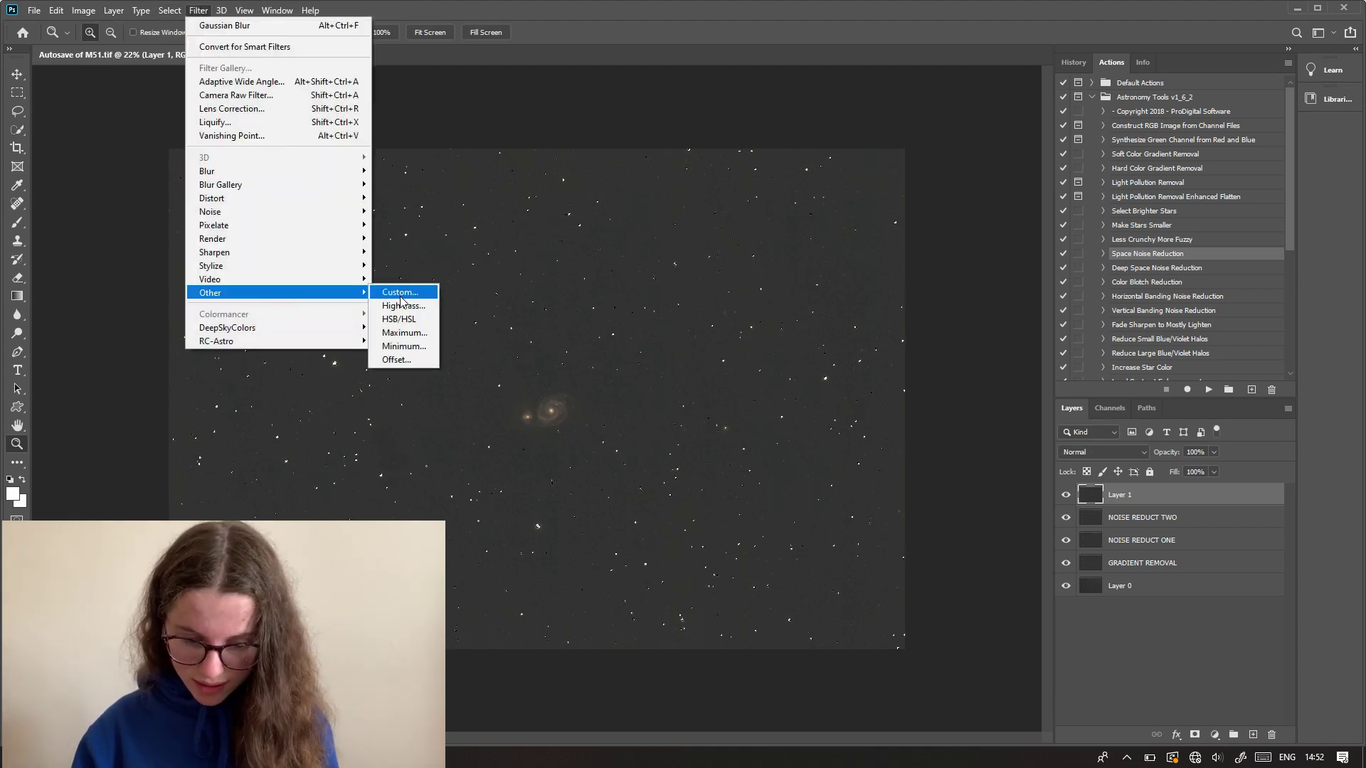
pyautogui.click(398, 346)
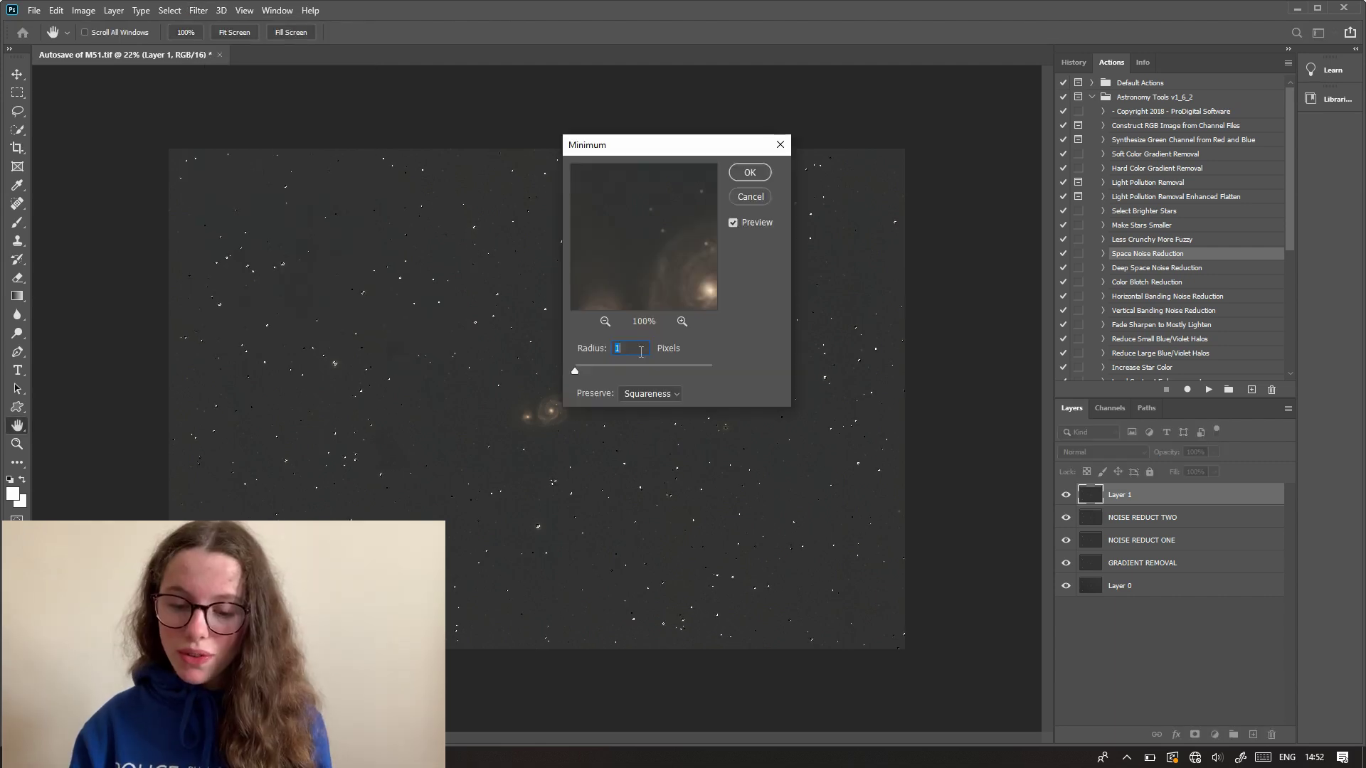
pyautogui.click(753, 174)
pyautogui.press('z')
pyautogui.click(272, 267)
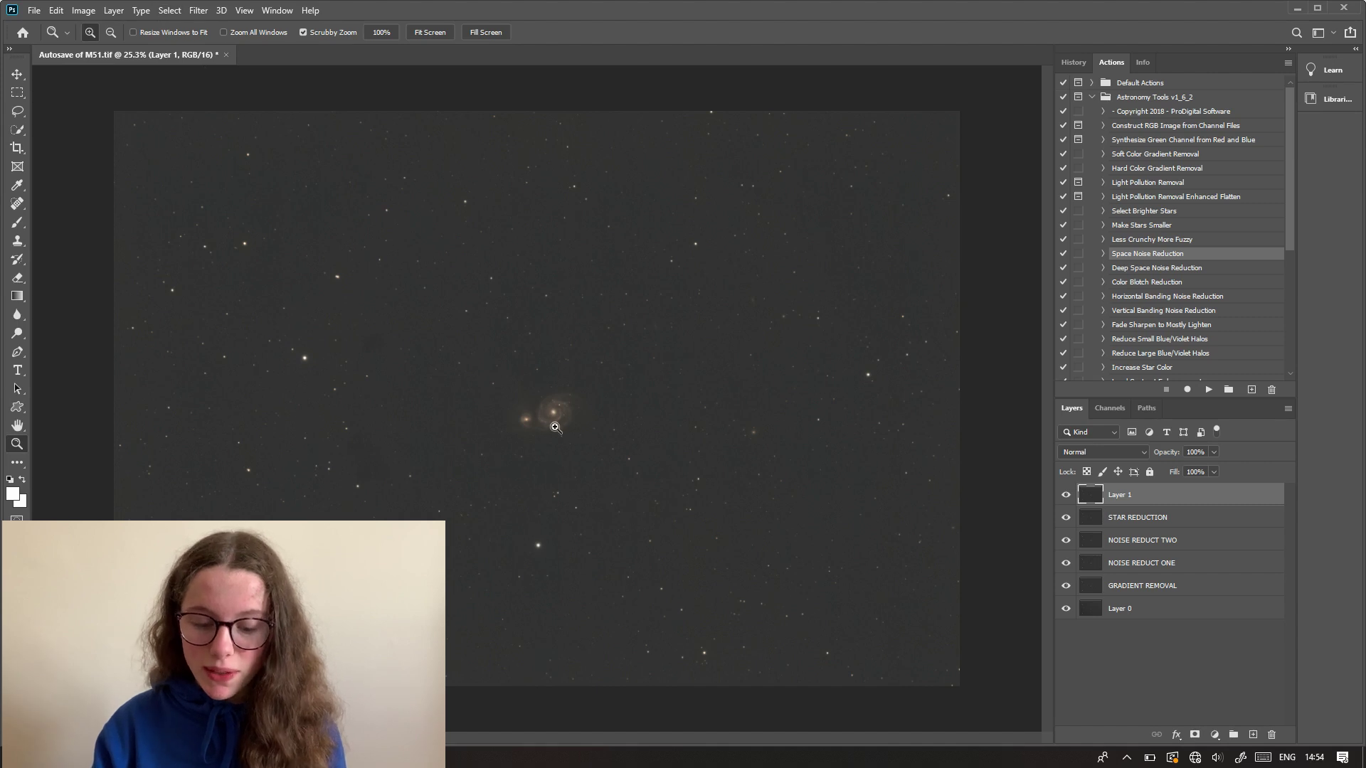
# Select the galaxy and star tones with Color Range, using Sampled Colors and a fuzziness below 49.
pyautogui.moveTo(558, 425); pyautogui.dragTo(638, 451)
pyautogui.moveTo(587, 442); pyautogui.dragTo(567, 436)
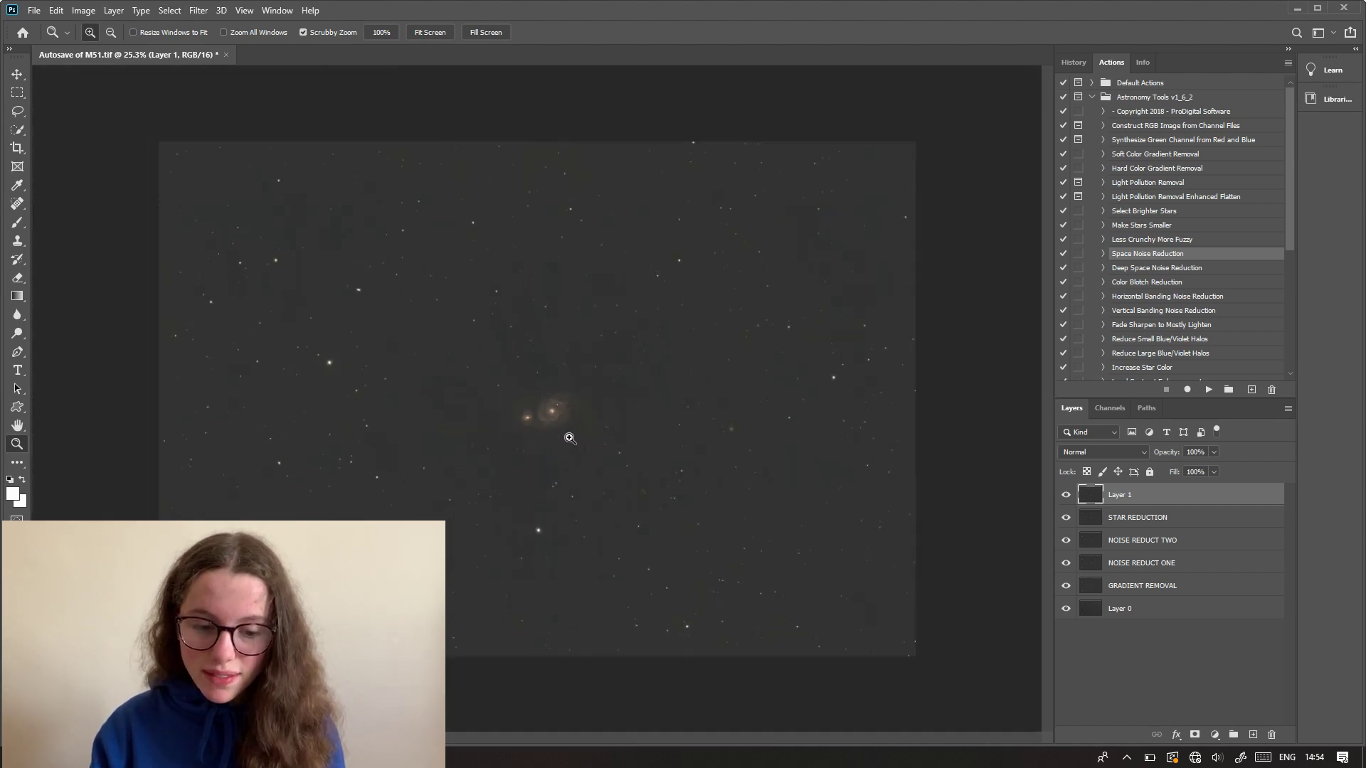
pyautogui.click(170, 10)
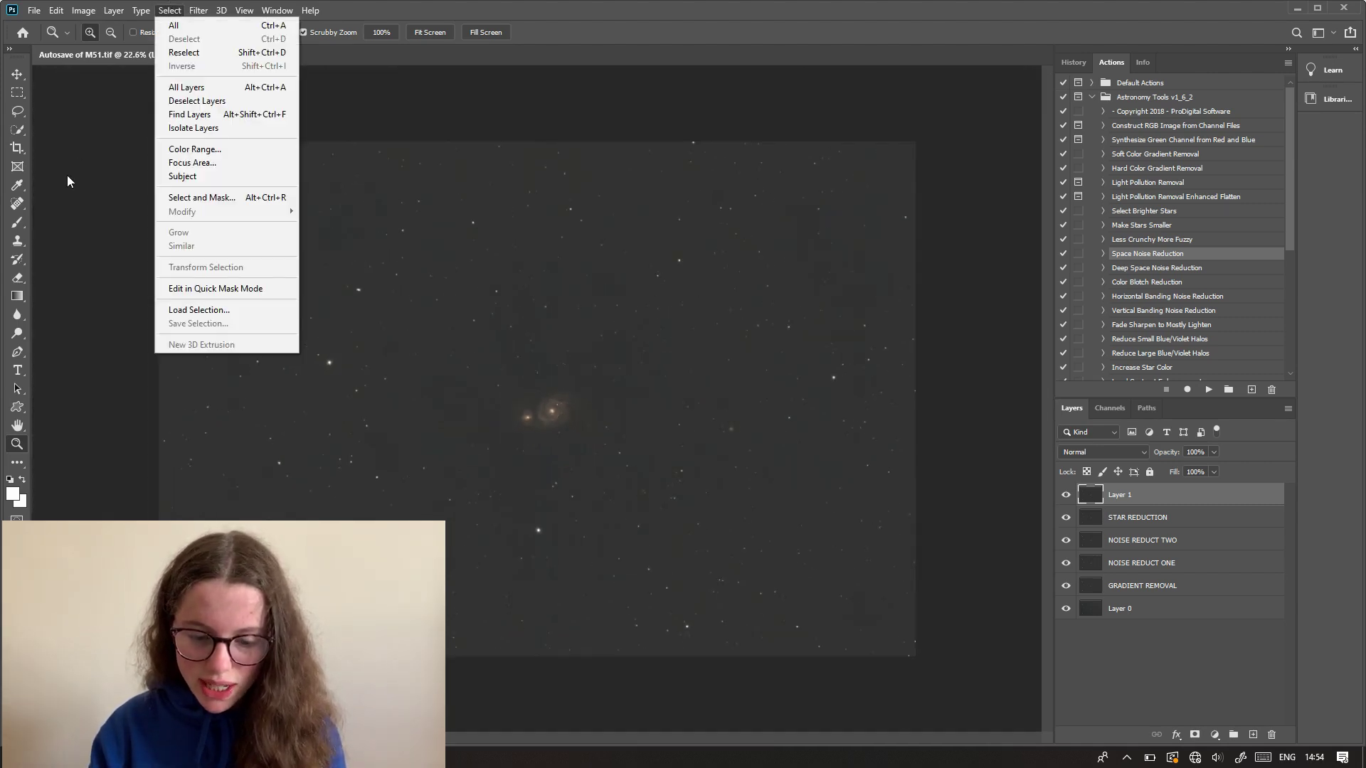
pyautogui.click(425, 300)
pyautogui.moveTo(562, 413); pyautogui.dragTo(662, 443)
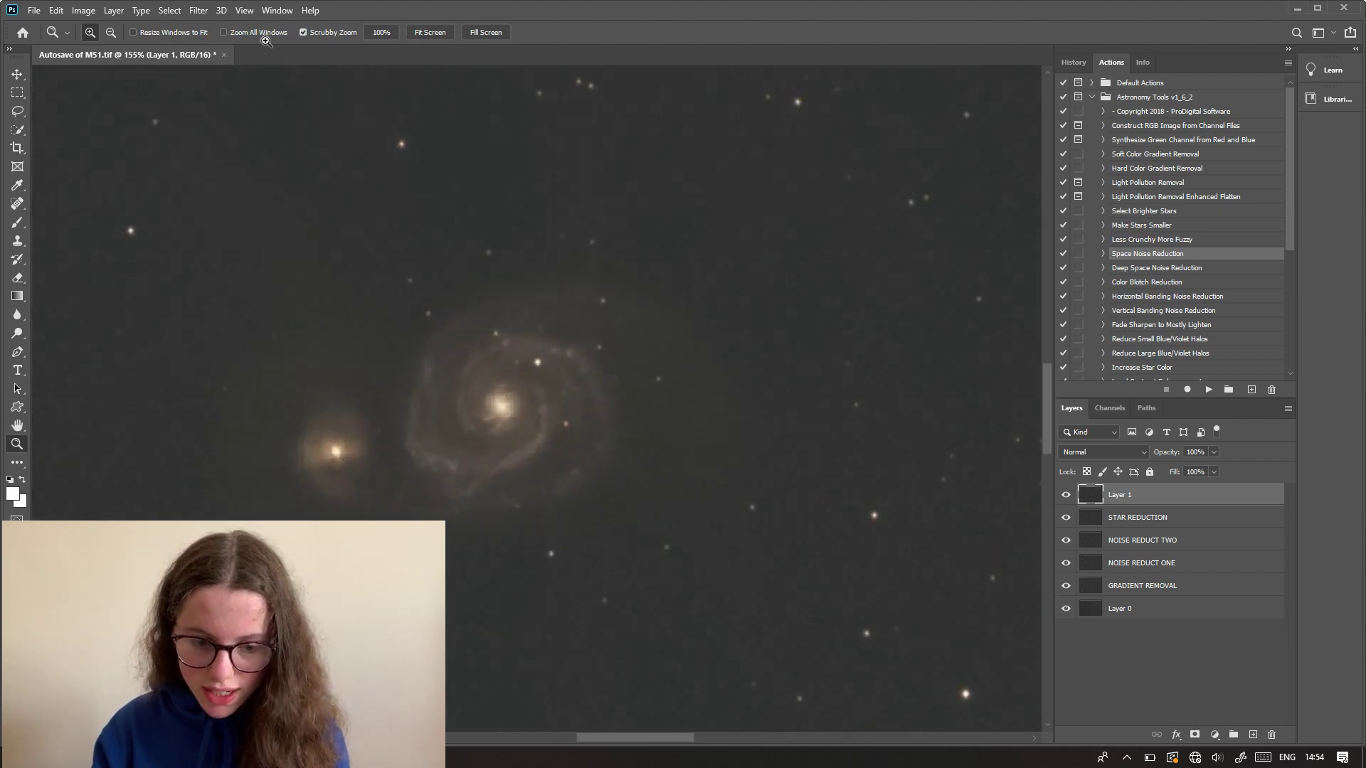
pyautogui.click(170, 11)
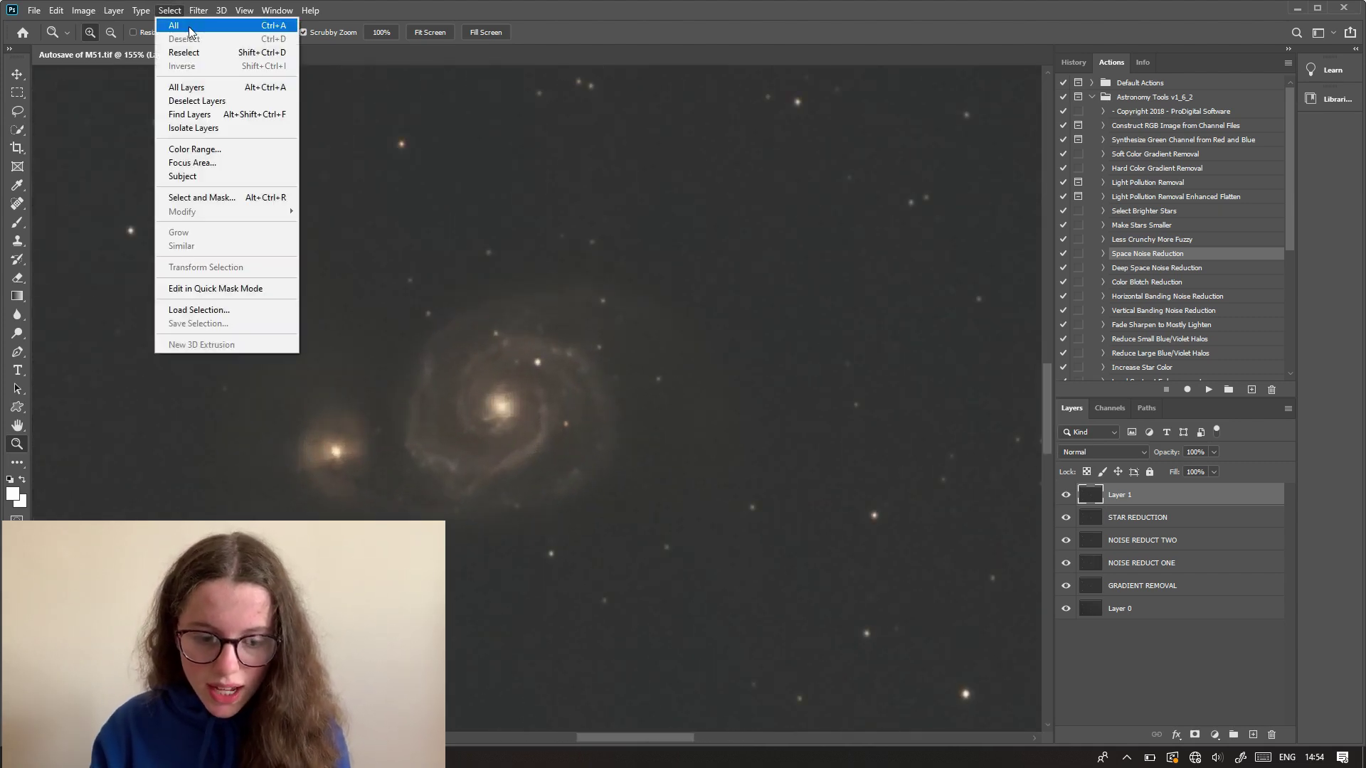
pyautogui.click(191, 150)
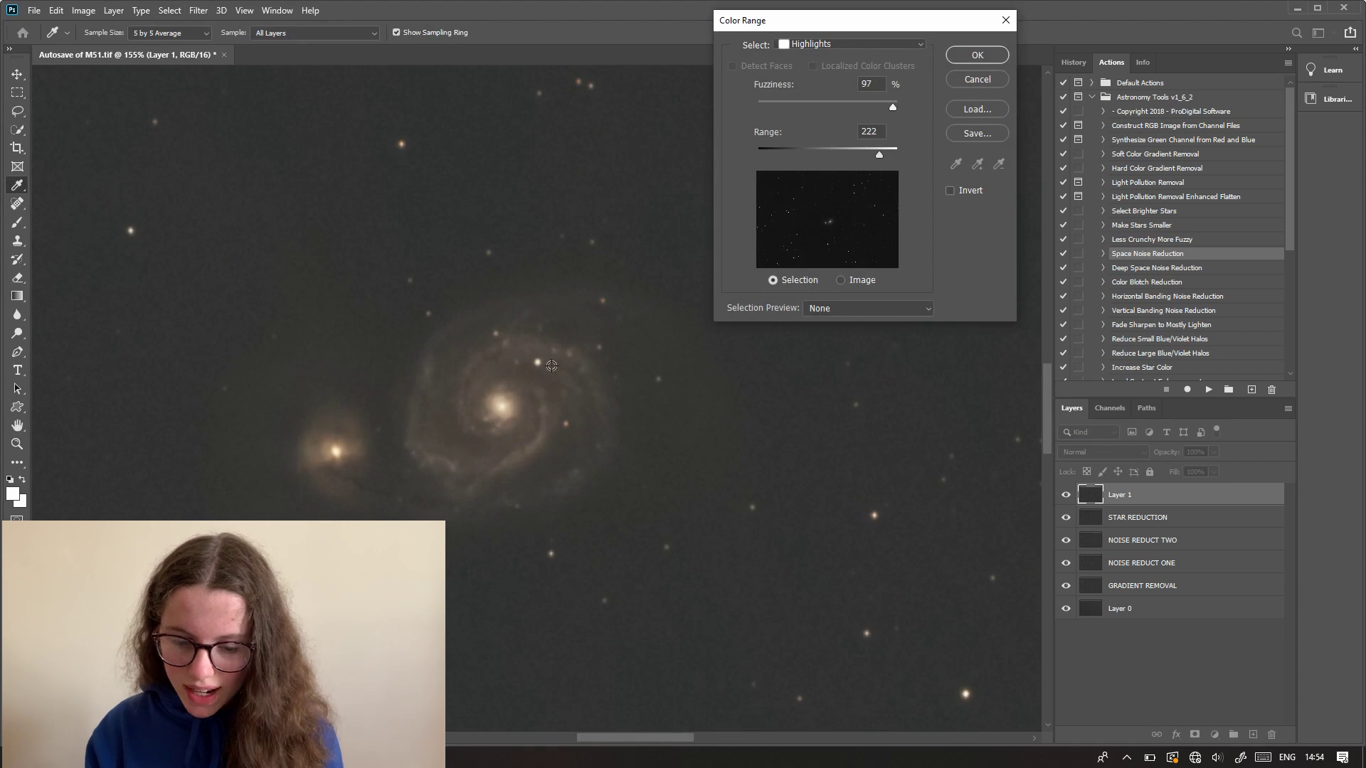
pyautogui.click(821, 47)
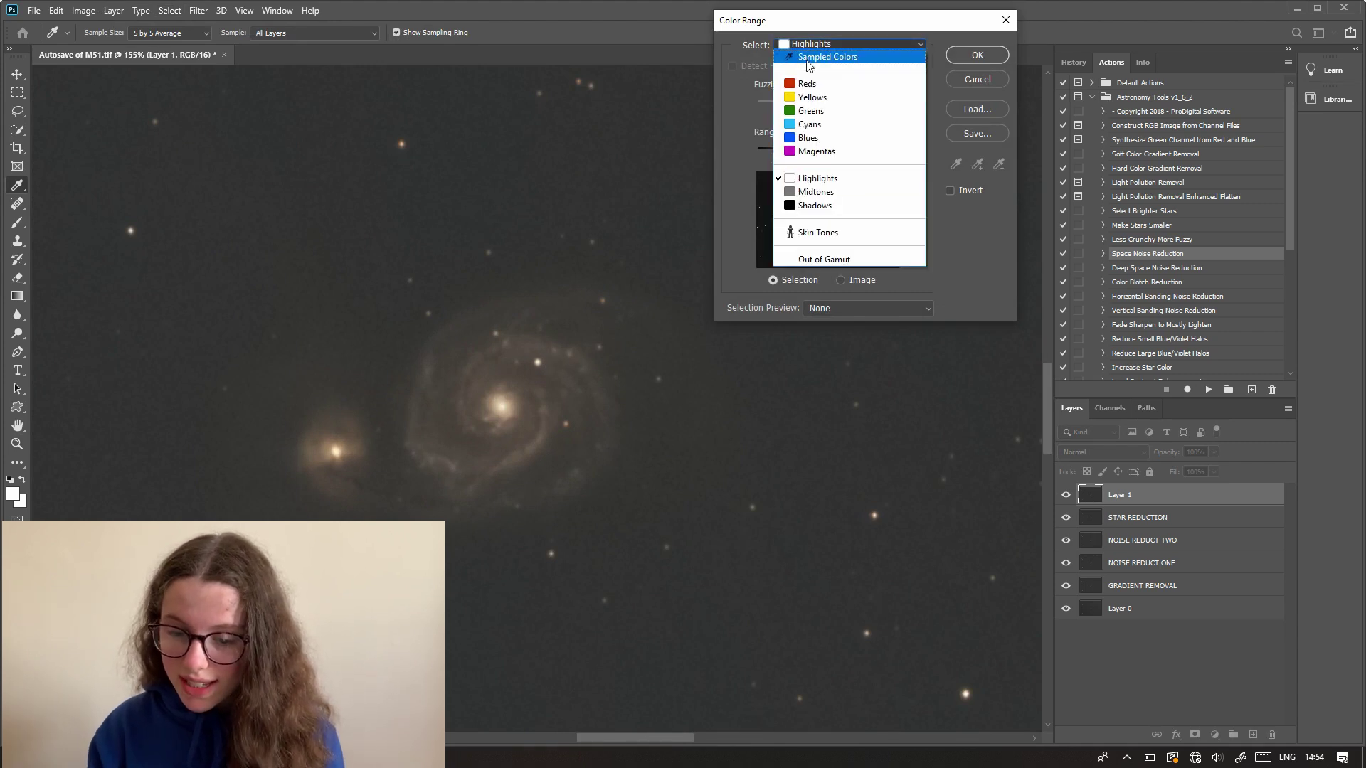
pyautogui.click(811, 62)
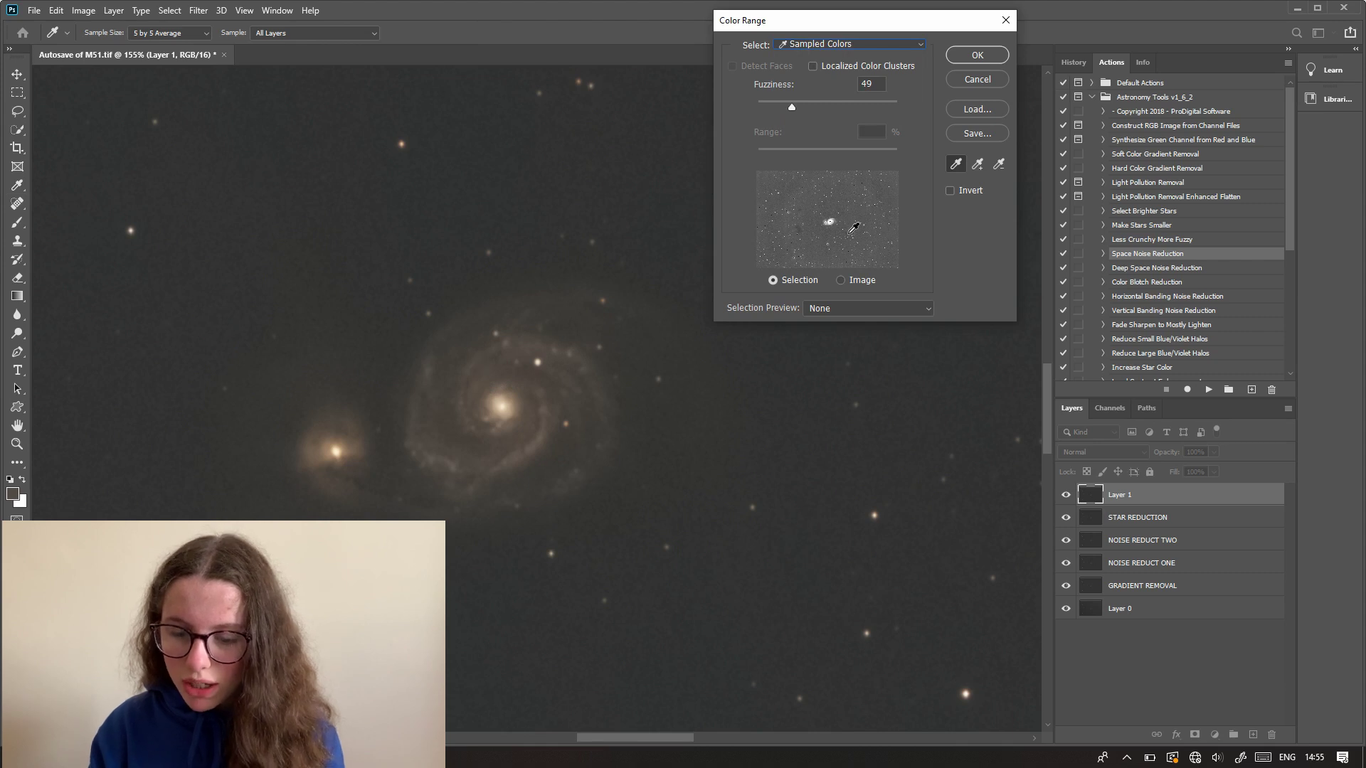
pyautogui.moveTo(792, 108)
pyautogui.mouseDown()
pyautogui.moveTo(809, 105)
pyautogui.moveTo(780, 110)
pyautogui.mouseUp()
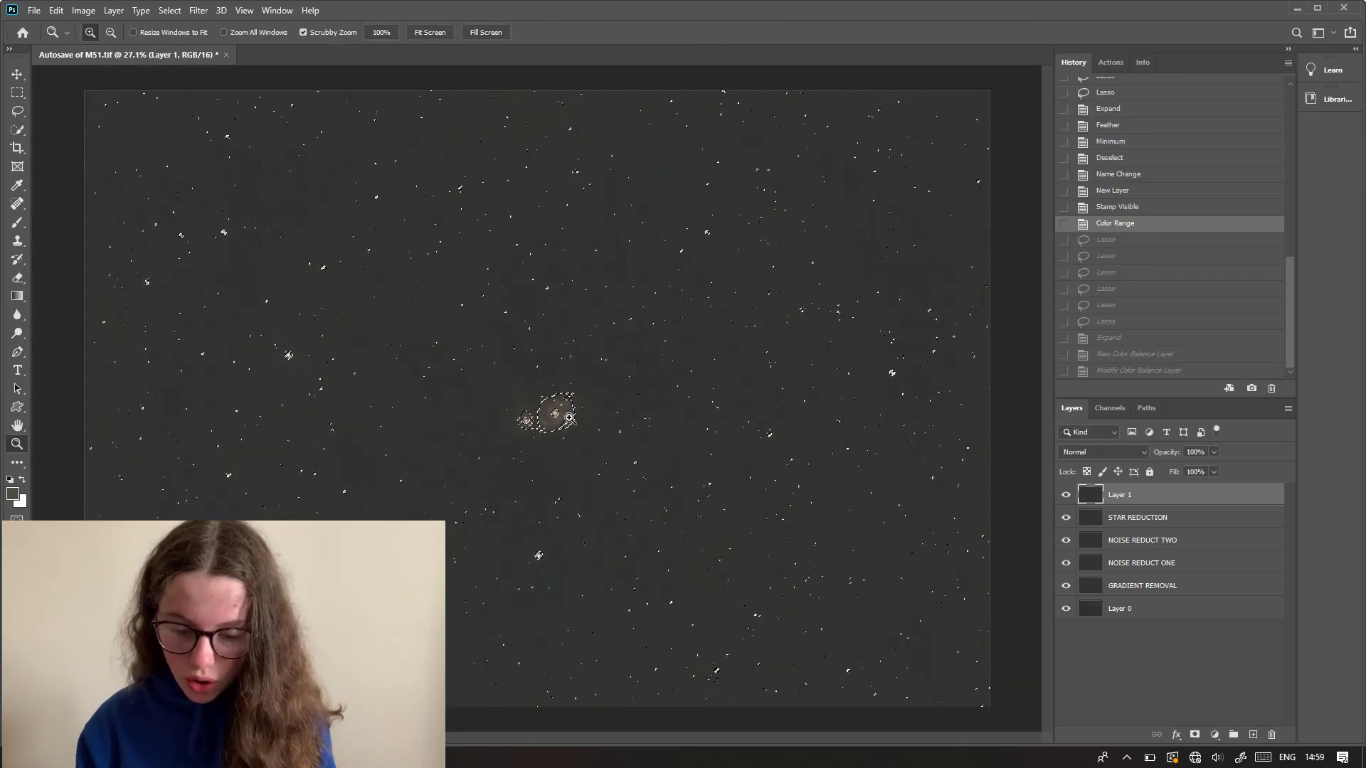
# Add a Color Balance adjustment layer from the selection and set its midtones Magenta–Green value to -22.
pyautogui.moveTo(556, 422); pyautogui.dragTo(589, 427)
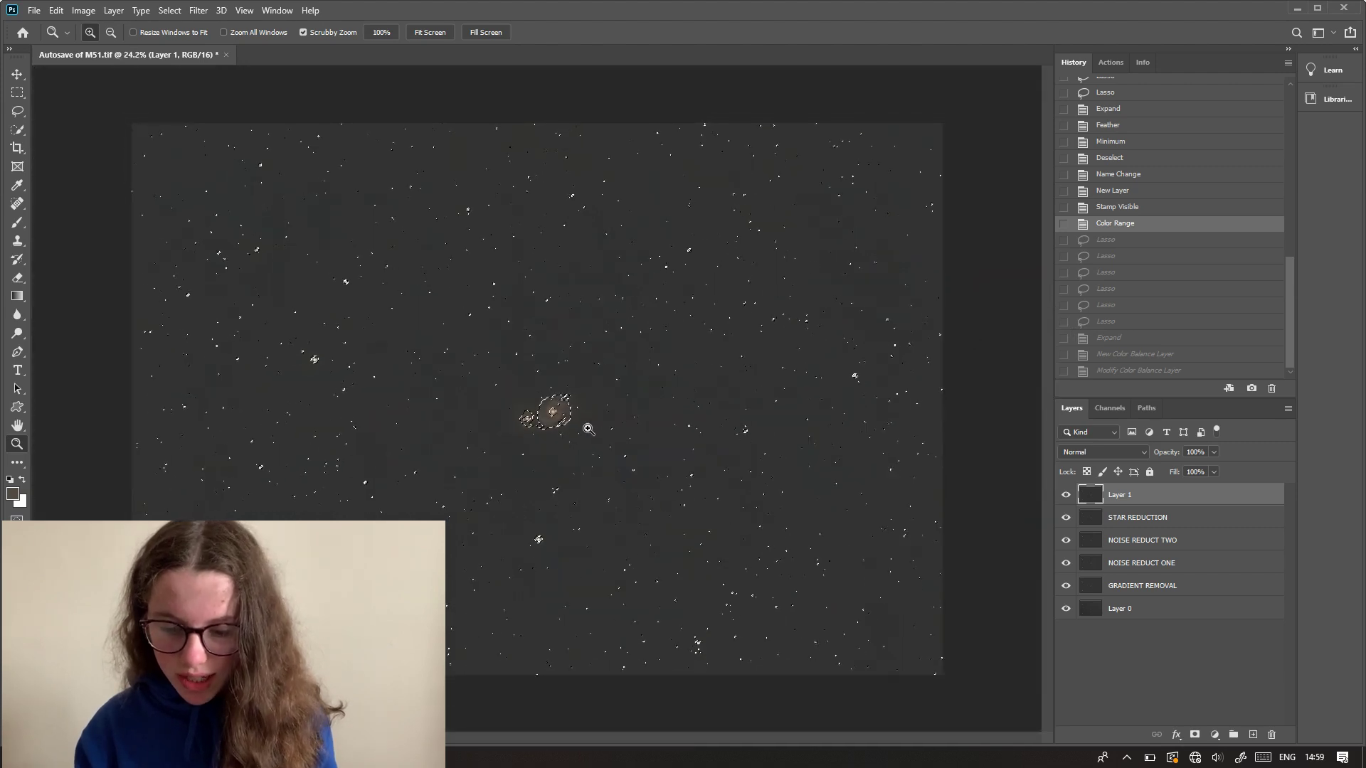
pyautogui.click(114, 10)
pyautogui.moveTo(189, 203)
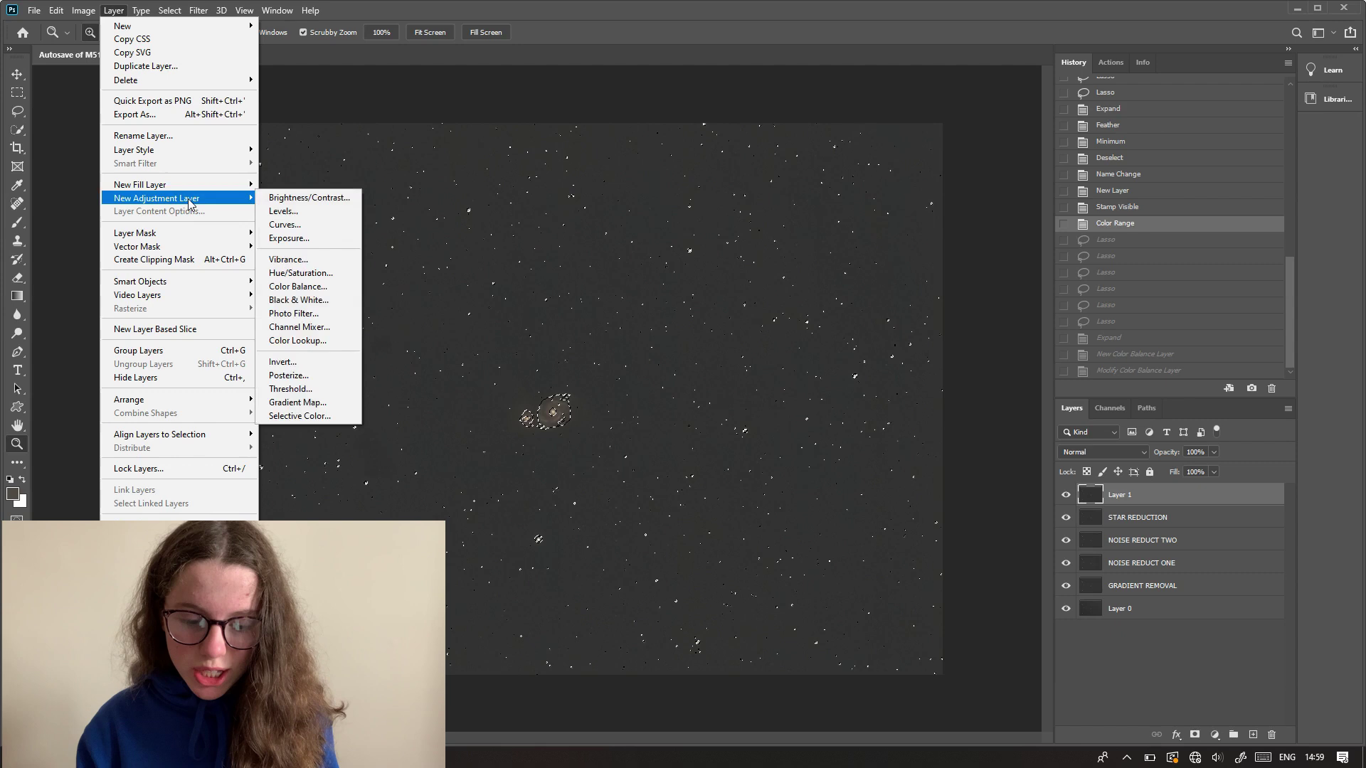
pyautogui.click(347, 290)
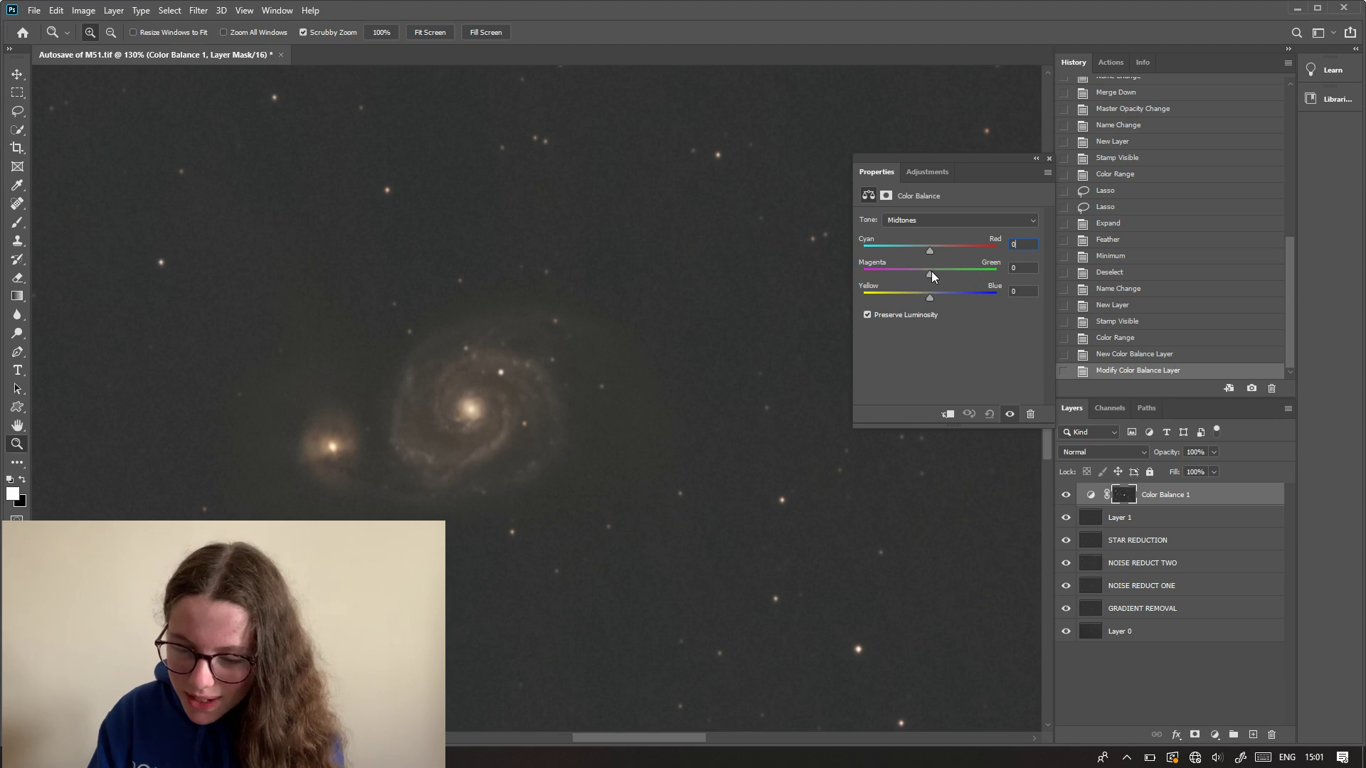
pyautogui.moveTo(930, 276); pyautogui.dragTo(915, 277)
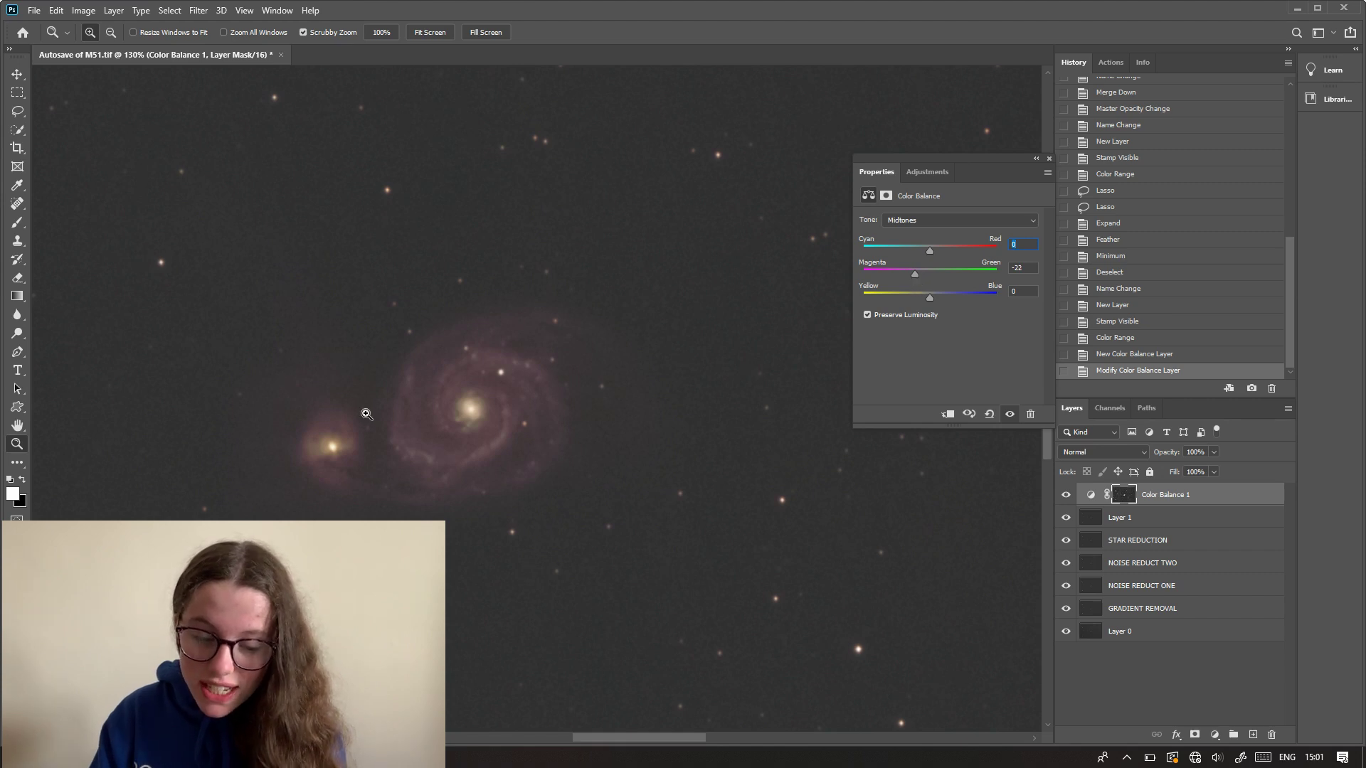
# Refine the midtones colour balance to Cyan–Red +3 and Magenta–Green -16, checking the galaxy both in full view and up close.
pyautogui.hotkey('ctrl', '-')
pyautogui.hotkey('ctrl', '-')
pyautogui.hotkey('ctrl', '-')
pyautogui.hotkey('ctrl', '-')
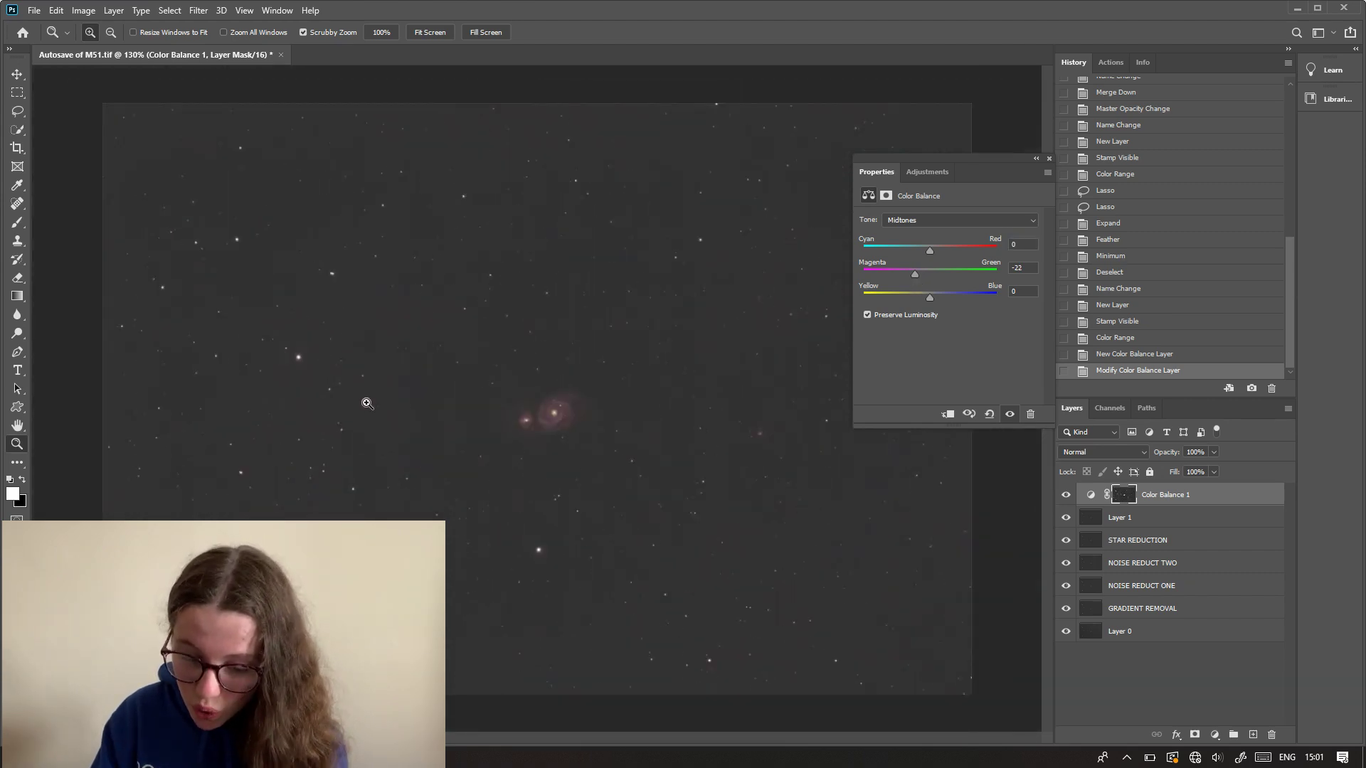
pyautogui.click(571, 420)
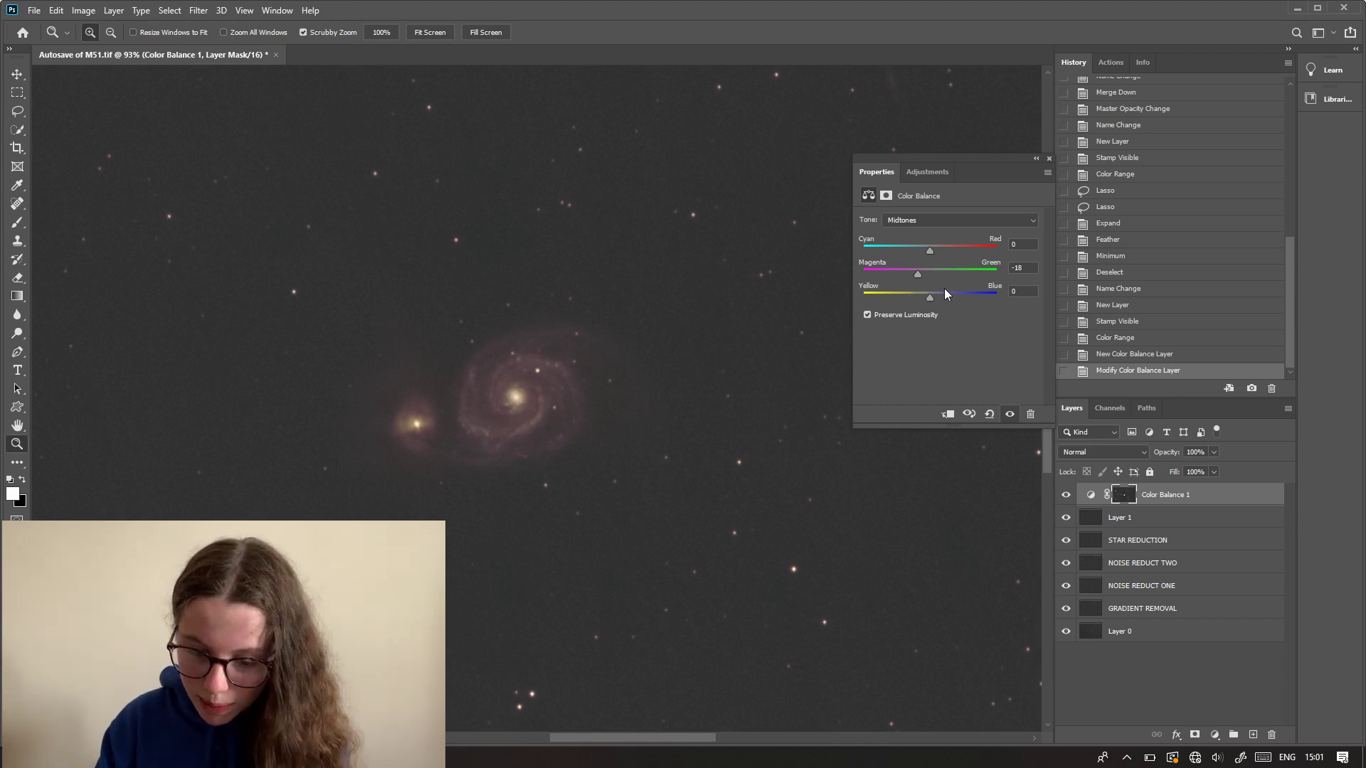
pyautogui.scroll(2, 875, 321)
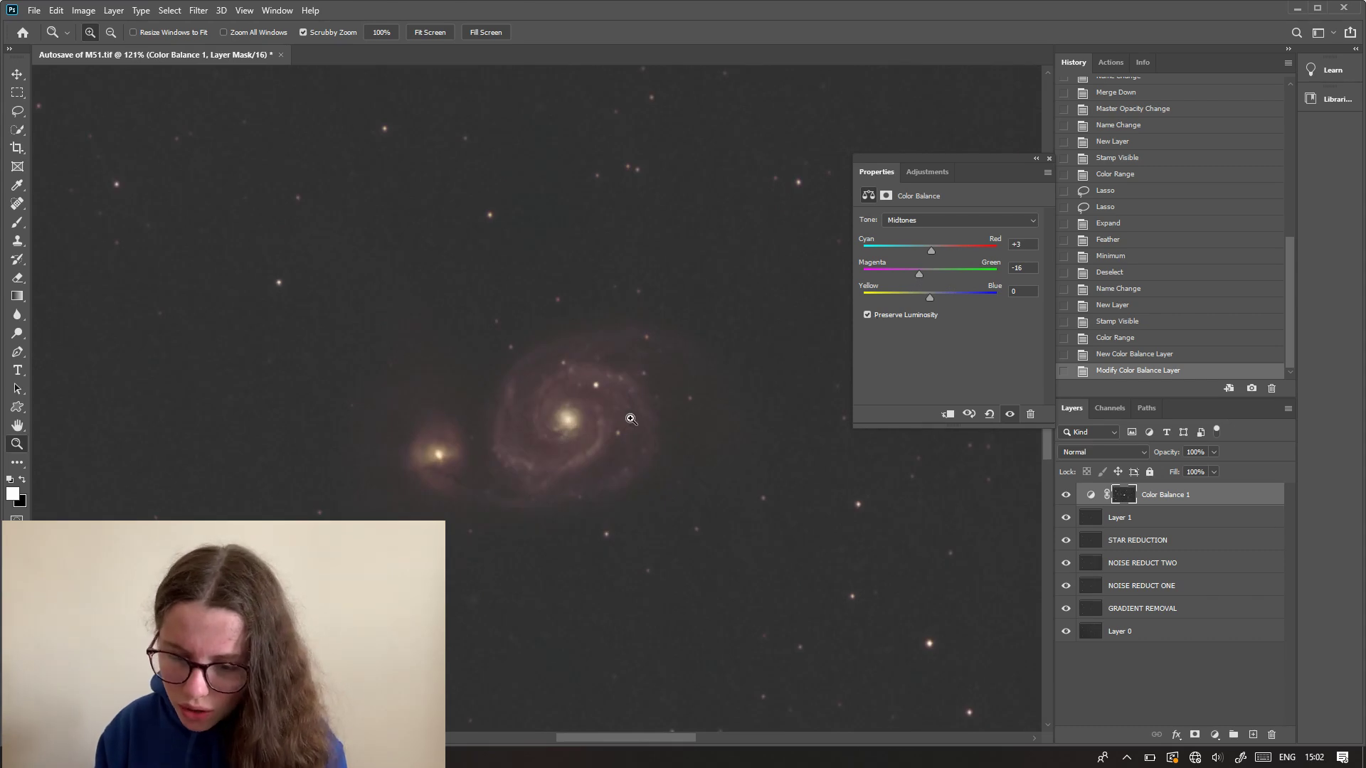
pyautogui.click(1049, 158)
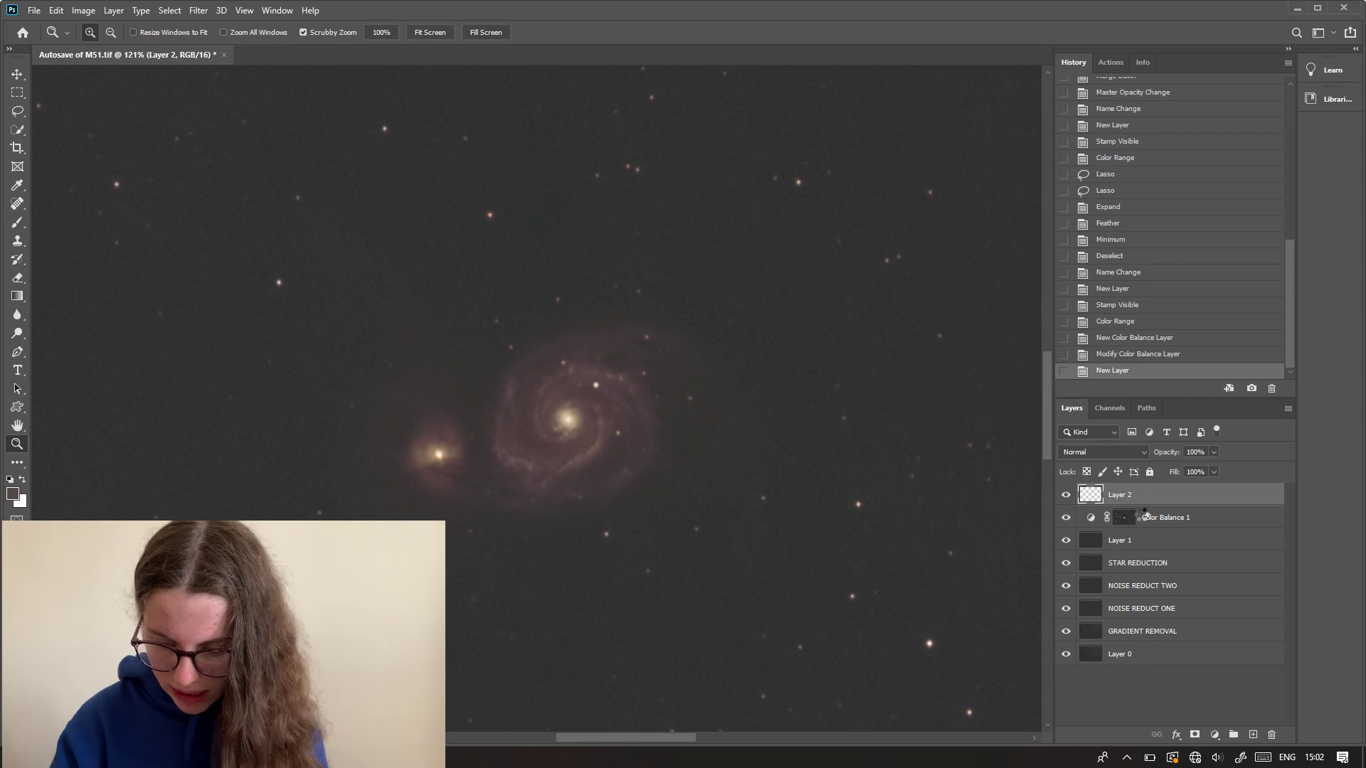
# Stamp all visible layers onto Layer 2 and adjust its master saturation with Hue/Saturation.
pyautogui.hotkey('ctrl', 'shift', 'alt', 'e')
pyautogui.moveTo(570, 419); pyautogui.dragTo(620, 437)
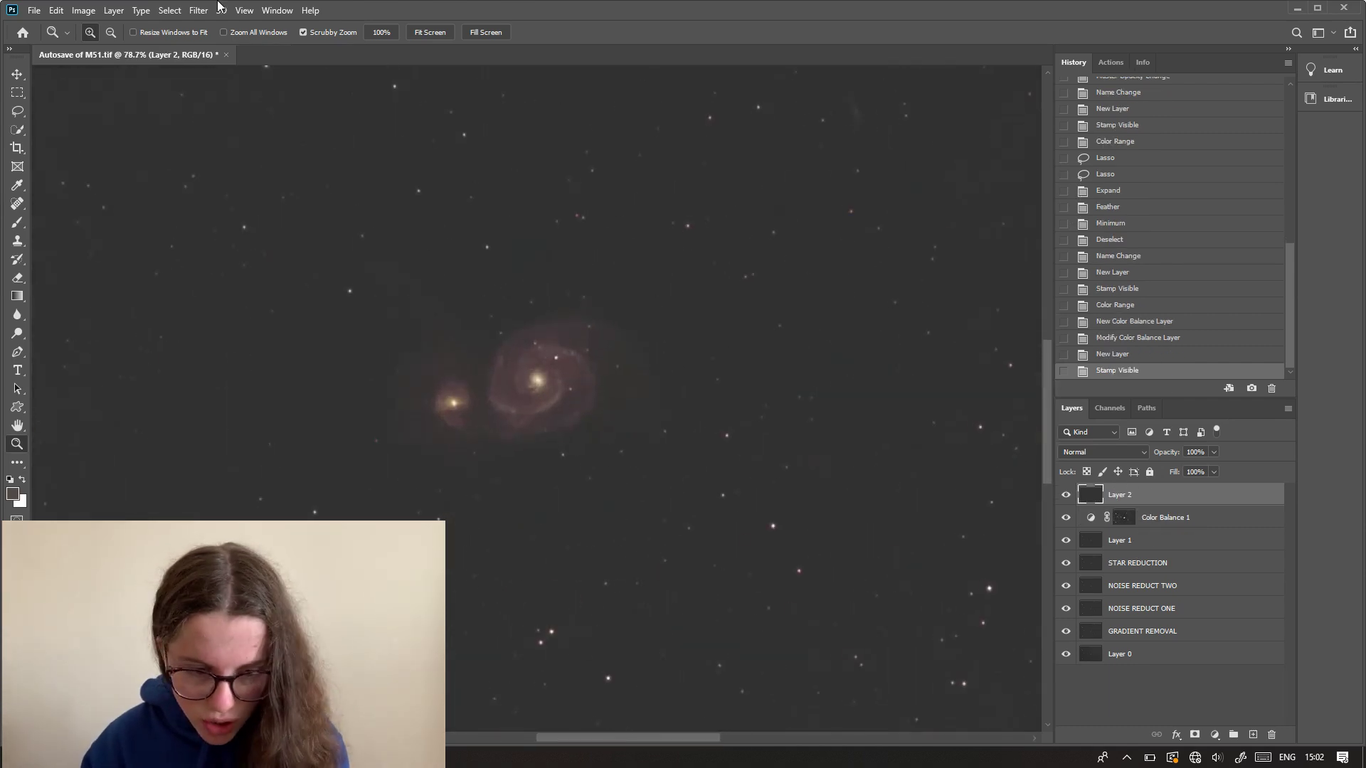
pyautogui.click(96, 11)
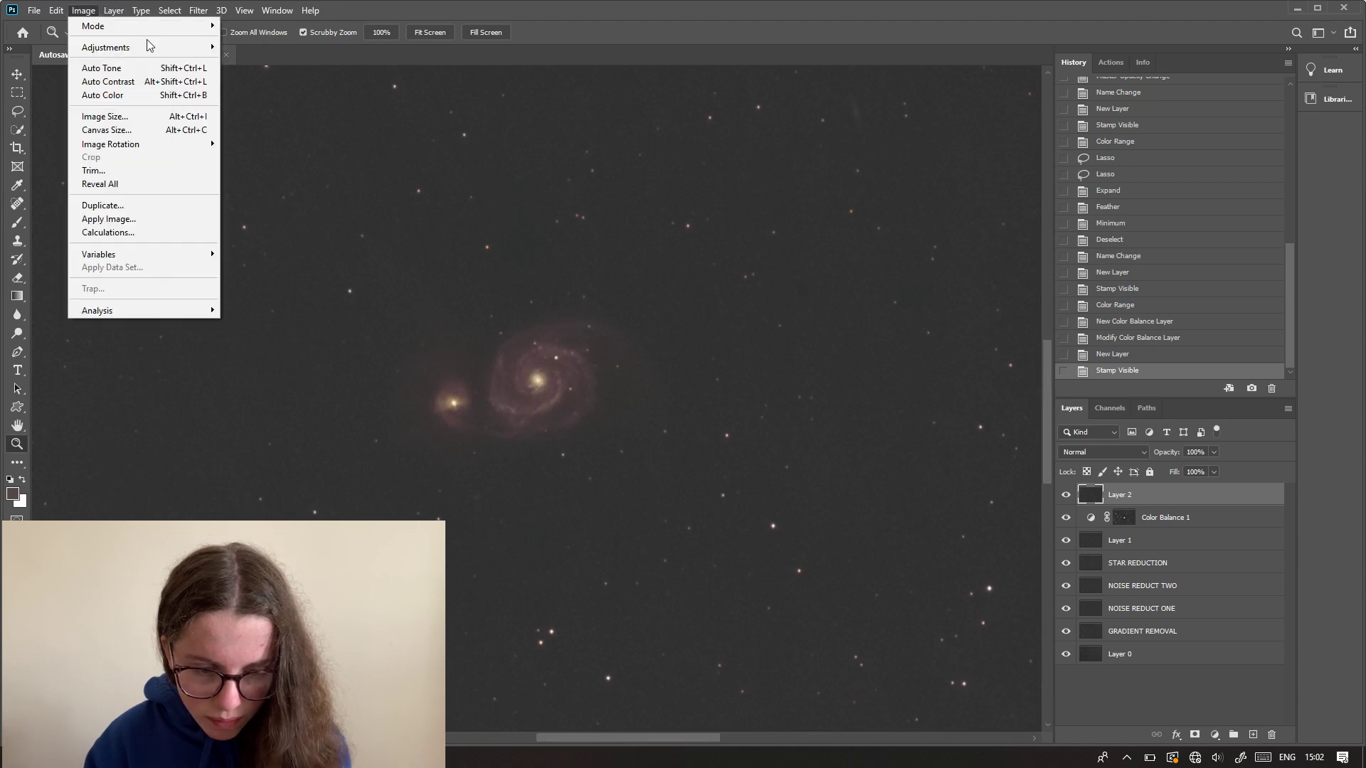
pyautogui.moveTo(140, 48)
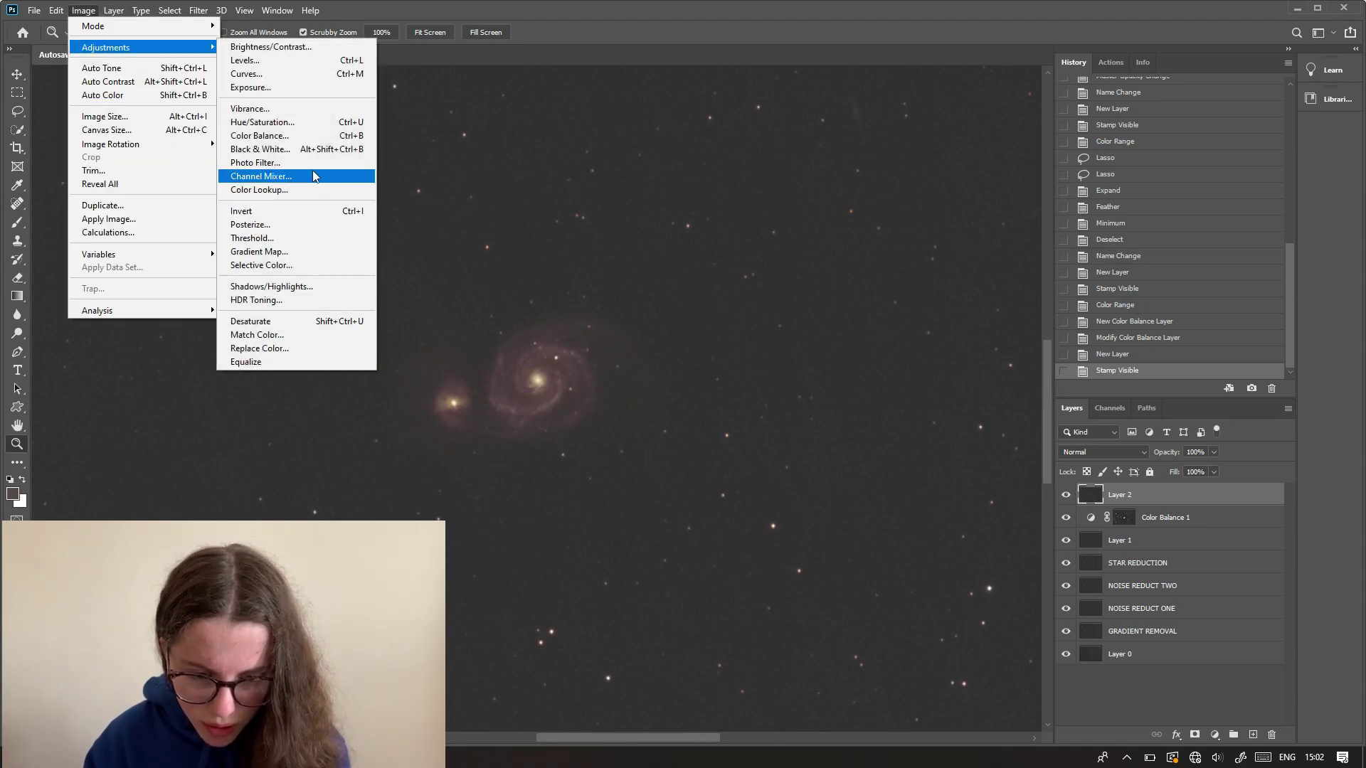
pyautogui.click(312, 122)
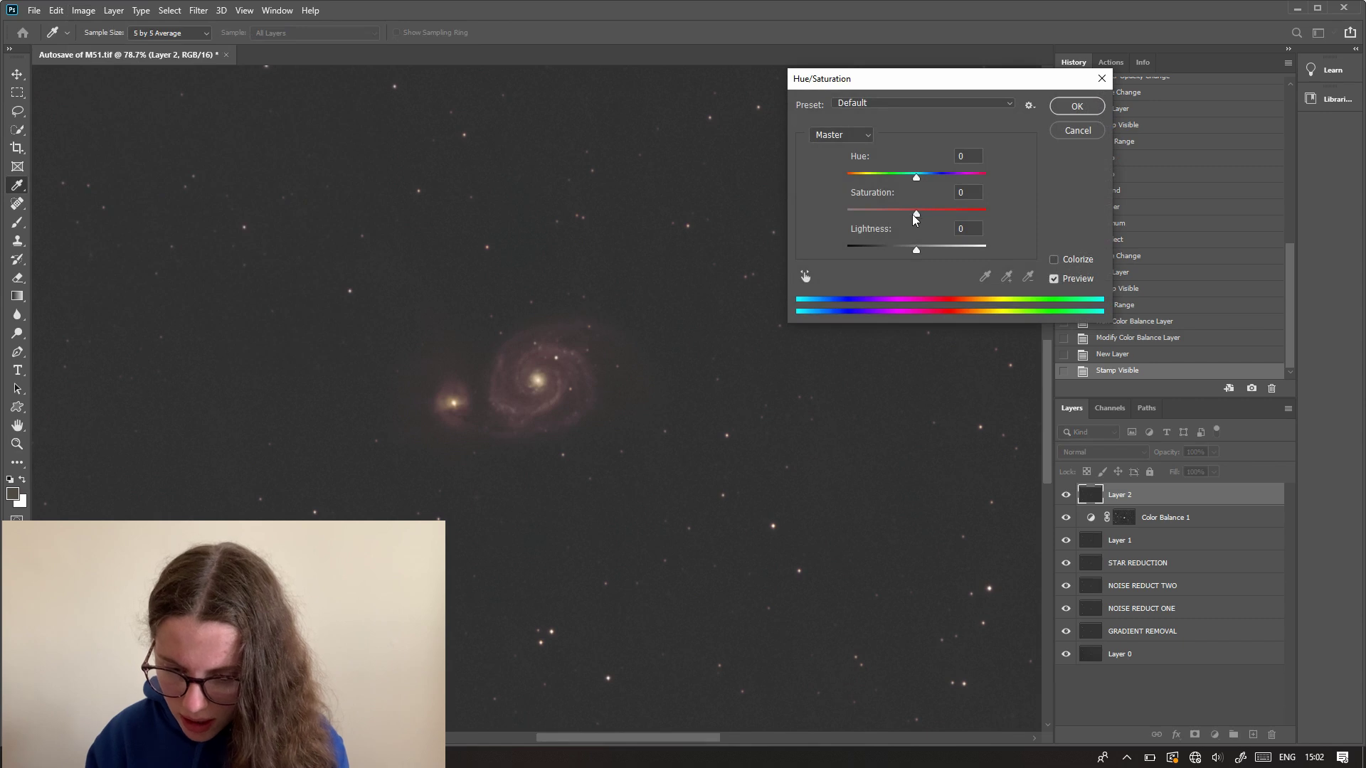
pyautogui.moveTo(916, 214); pyautogui.dragTo(900, 217)
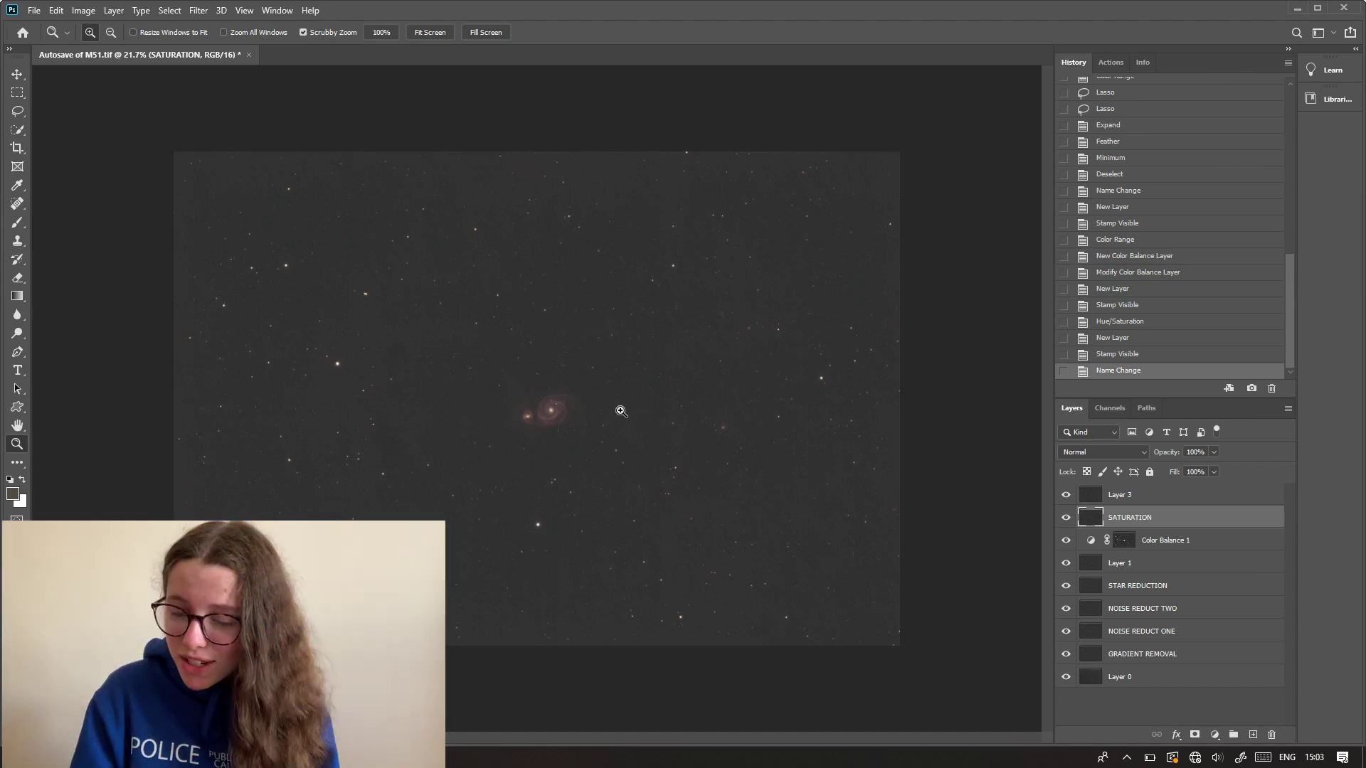
# Crop the image with Layer 3 active, tightening the frame evenly and keeping the galaxy pair near its centre.
pyautogui.click(1211, 502)
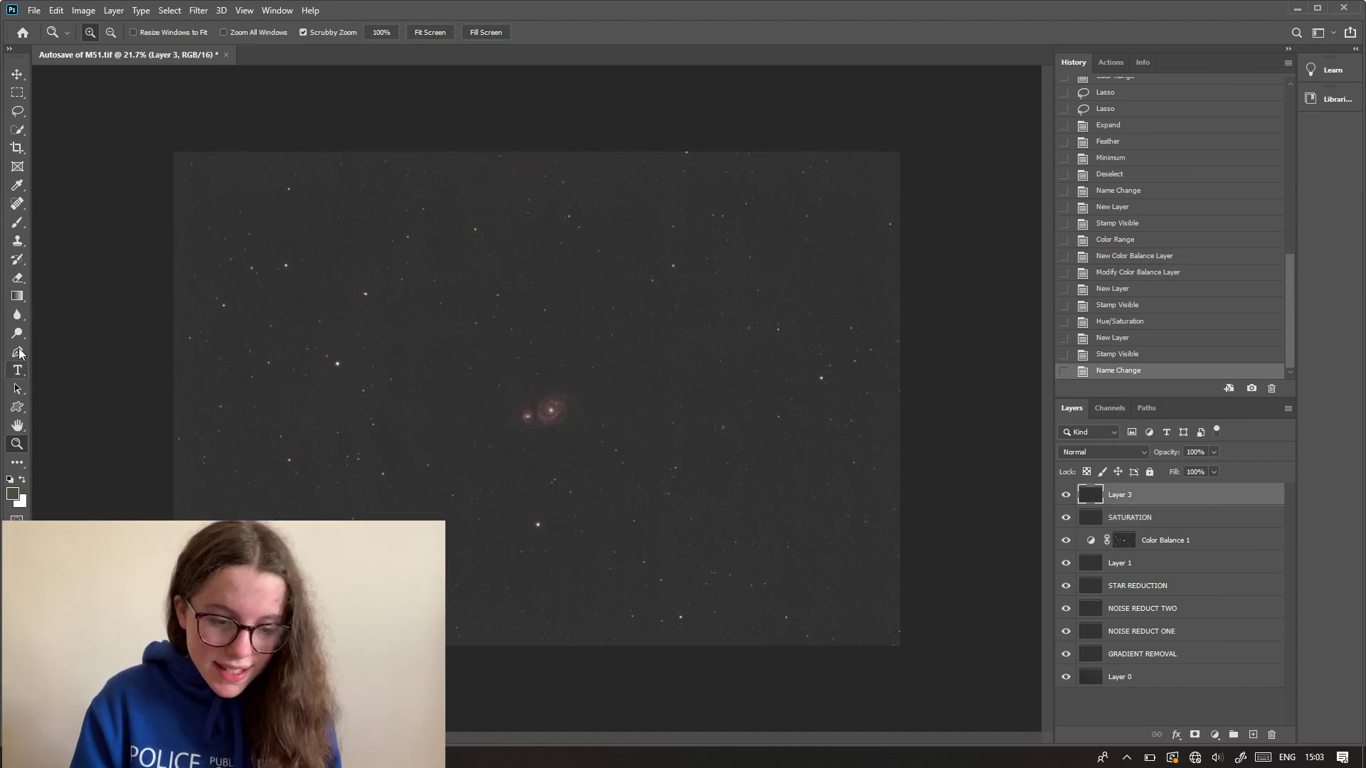
pyautogui.click(26, 153)
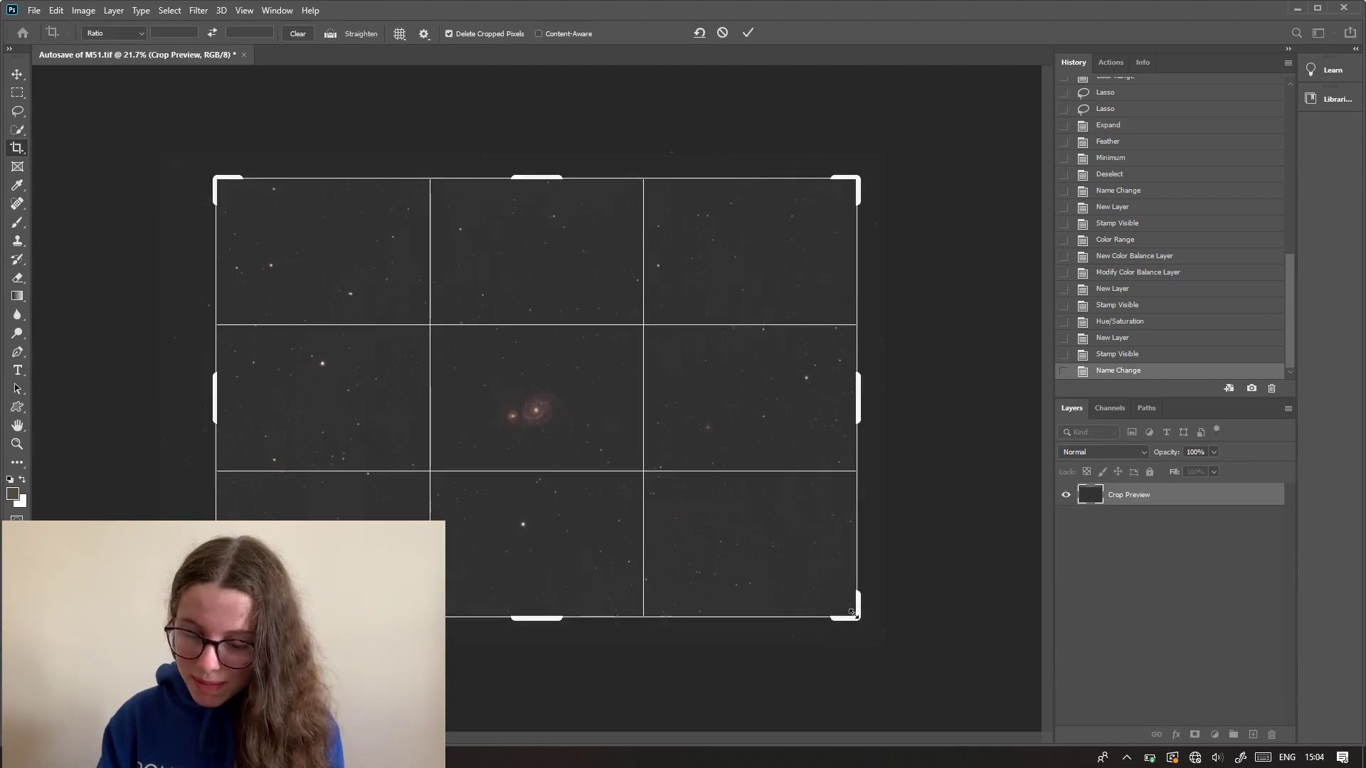
pyautogui.moveTo(854, 613); pyautogui.dragTo(843, 599)
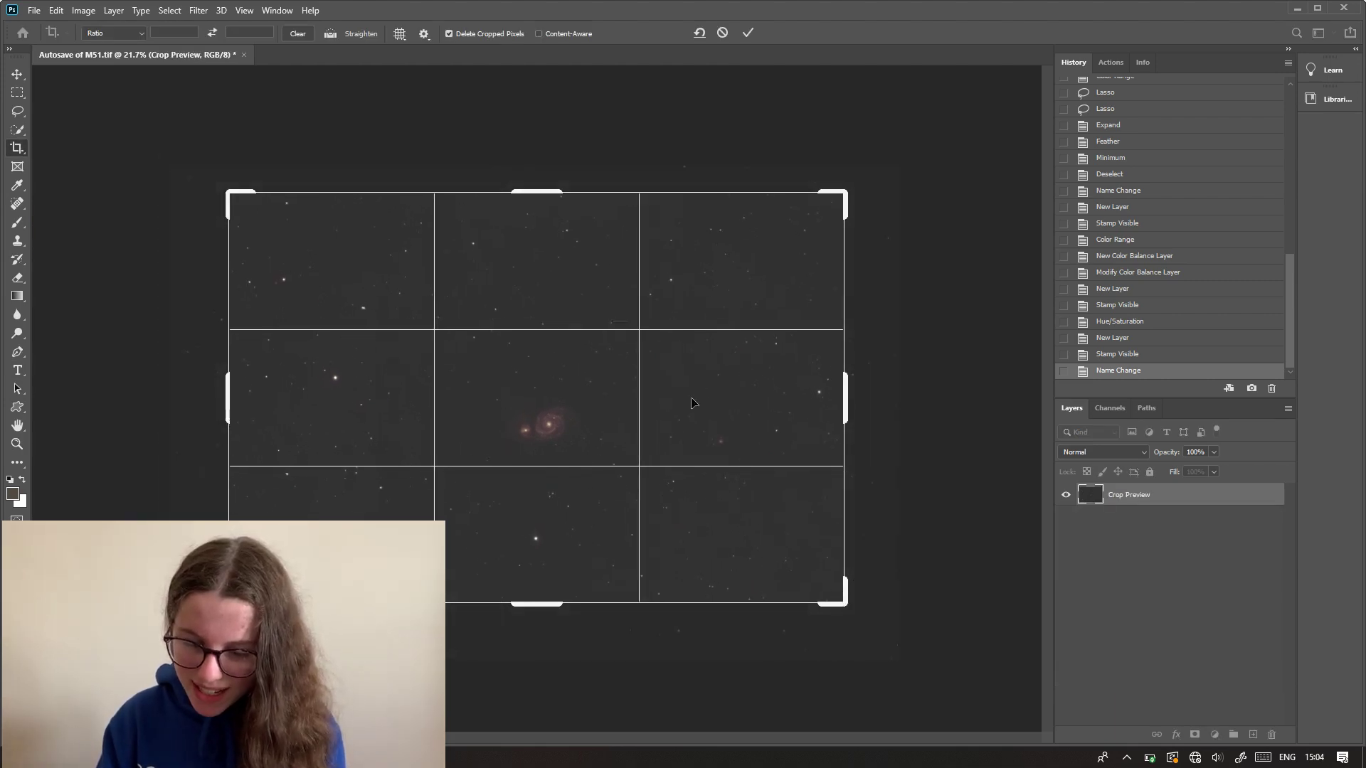
pyautogui.moveTo(693, 398); pyautogui.dragTo(681, 382)
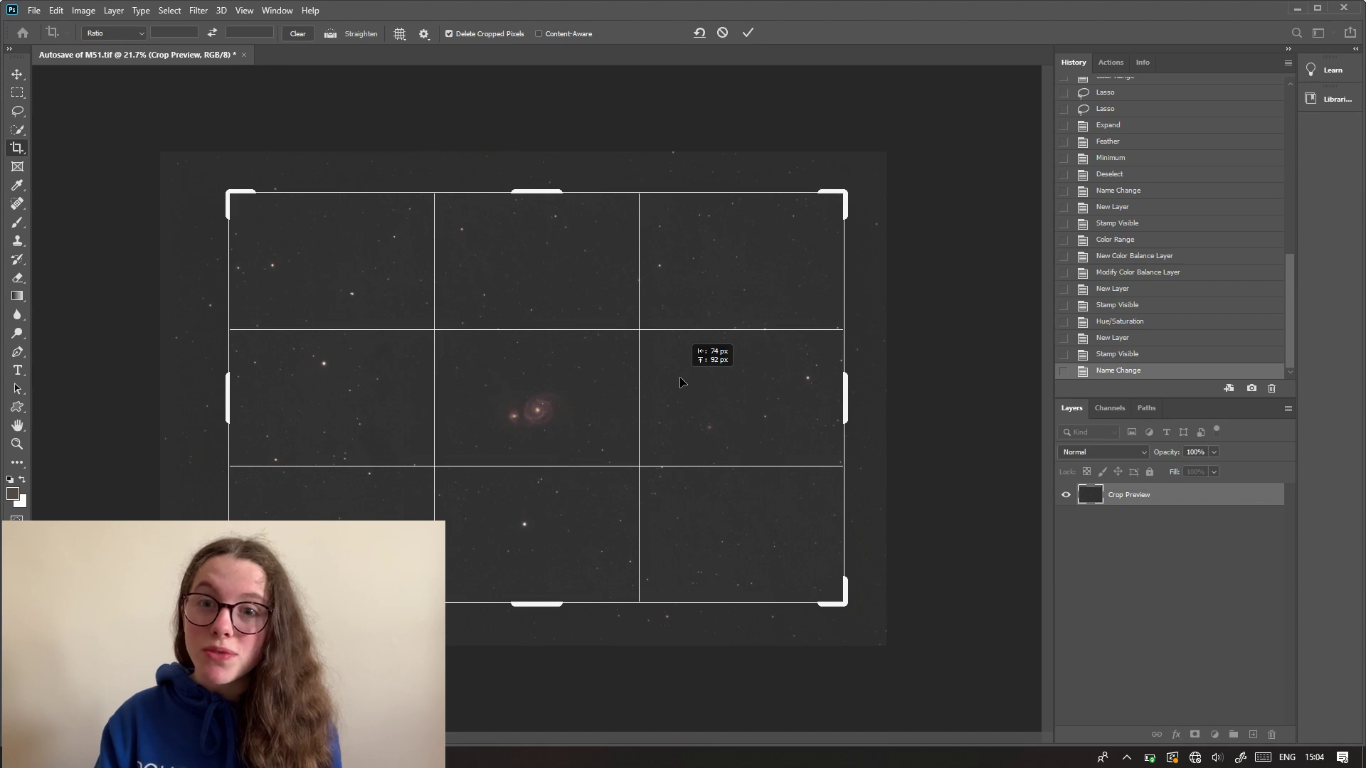
pyautogui.moveTo(681, 382); pyautogui.dragTo(676, 373)
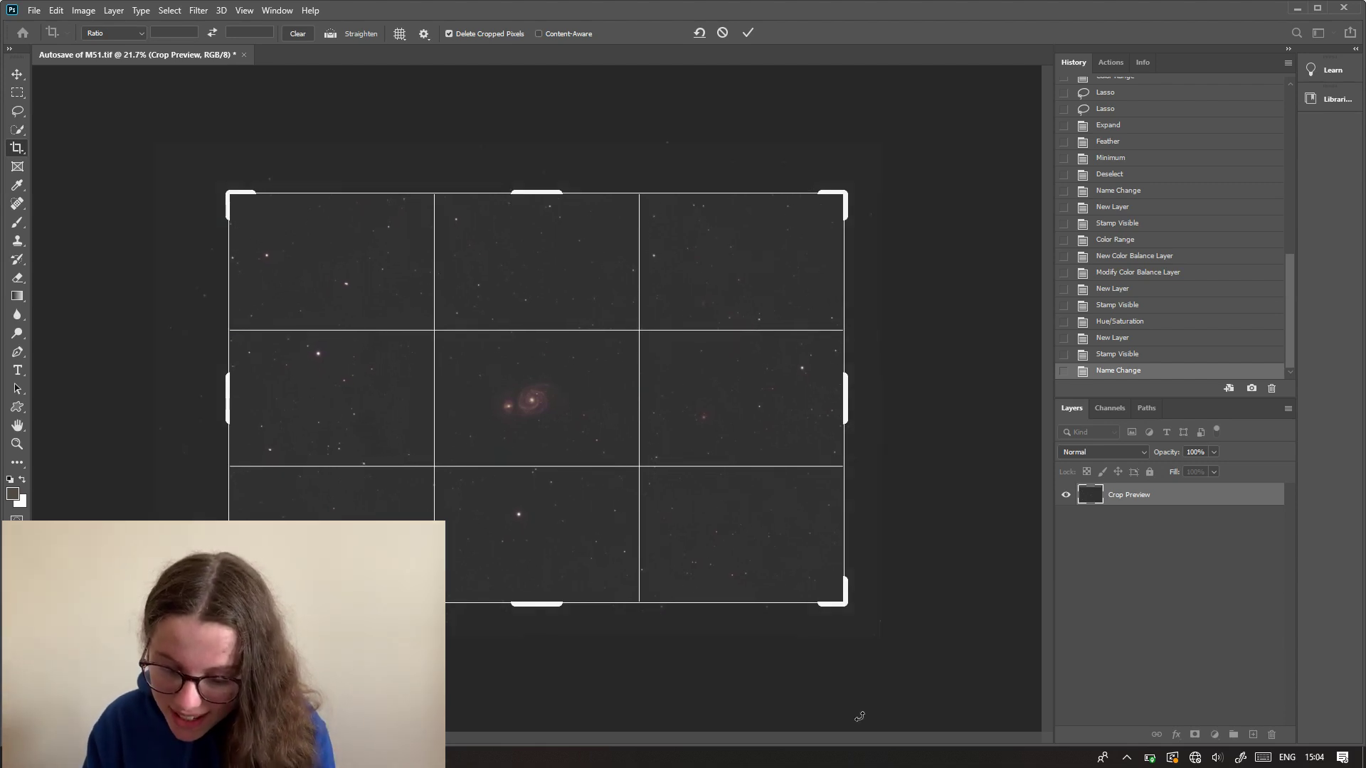
pyautogui.moveTo(842, 600); pyautogui.dragTo(811, 578)
pyautogui.moveTo(670, 392); pyautogui.dragTo(644, 369)
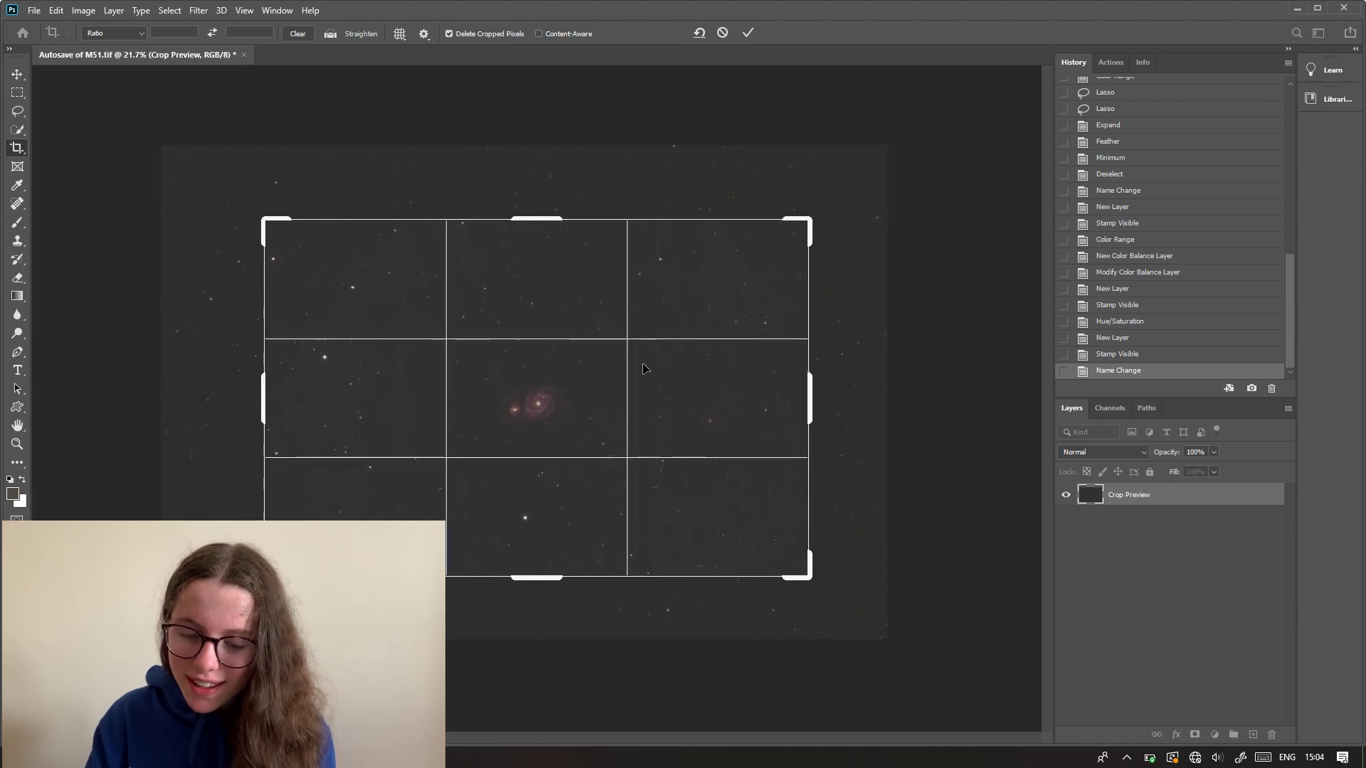
pyautogui.click(747, 33)
pyautogui.press('z')
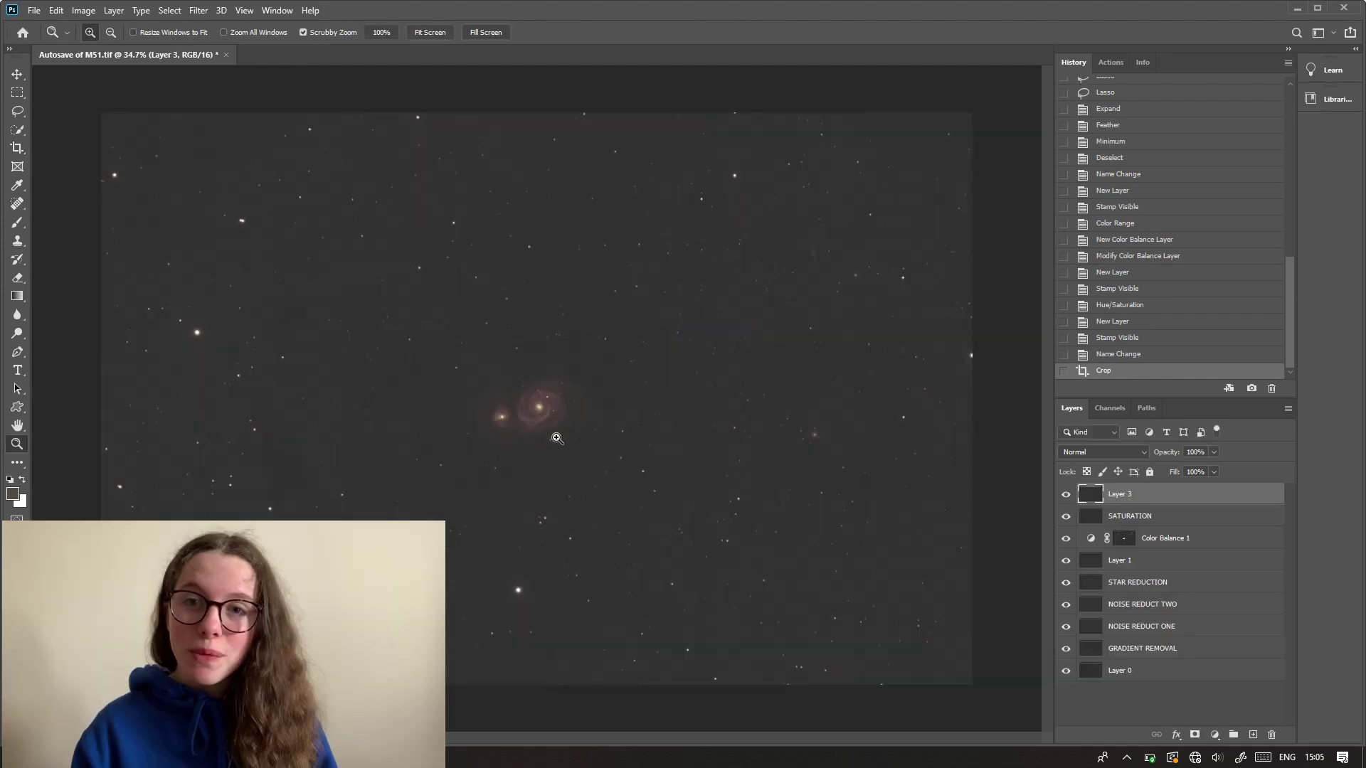
# Darken the background of Layer 3 with a Levels adjustment, setting the RGB black input level to 6.
pyautogui.click(84, 10)
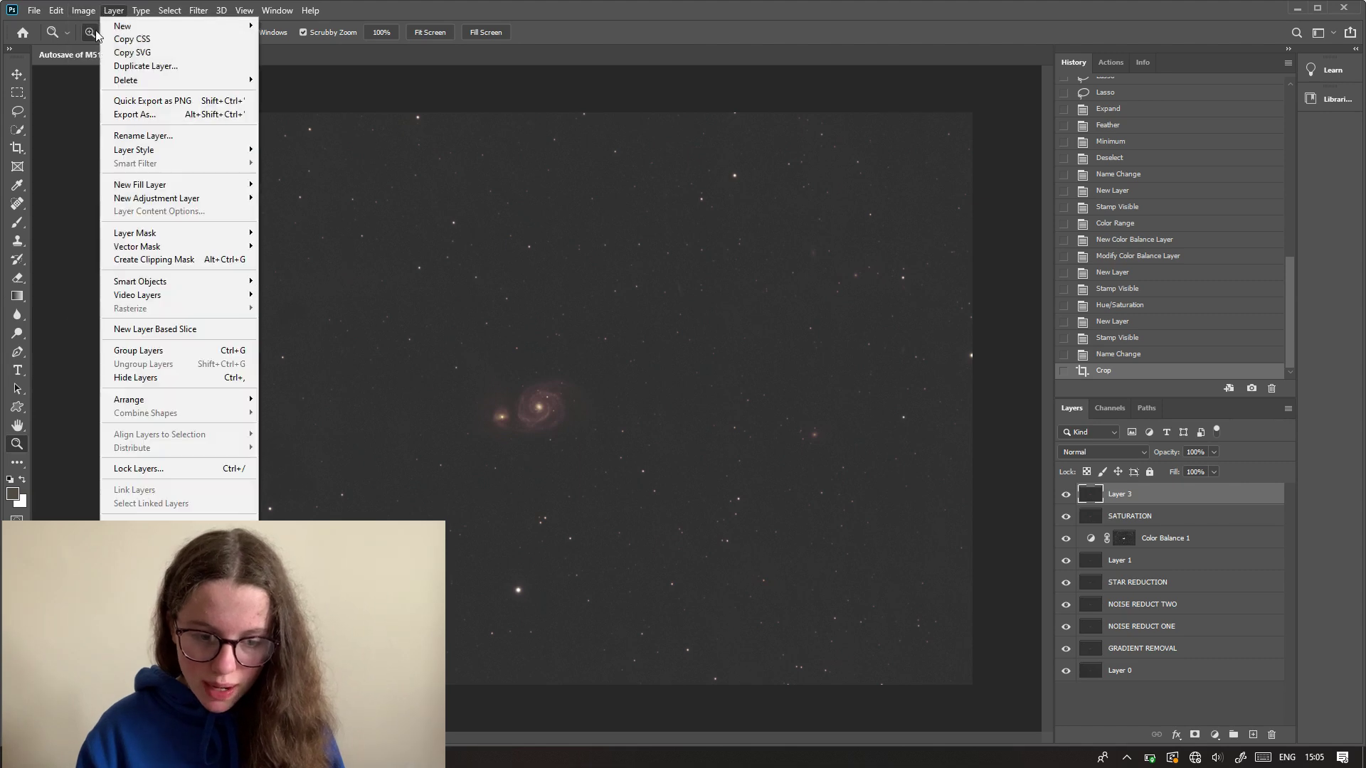
pyautogui.moveTo(91, 47)
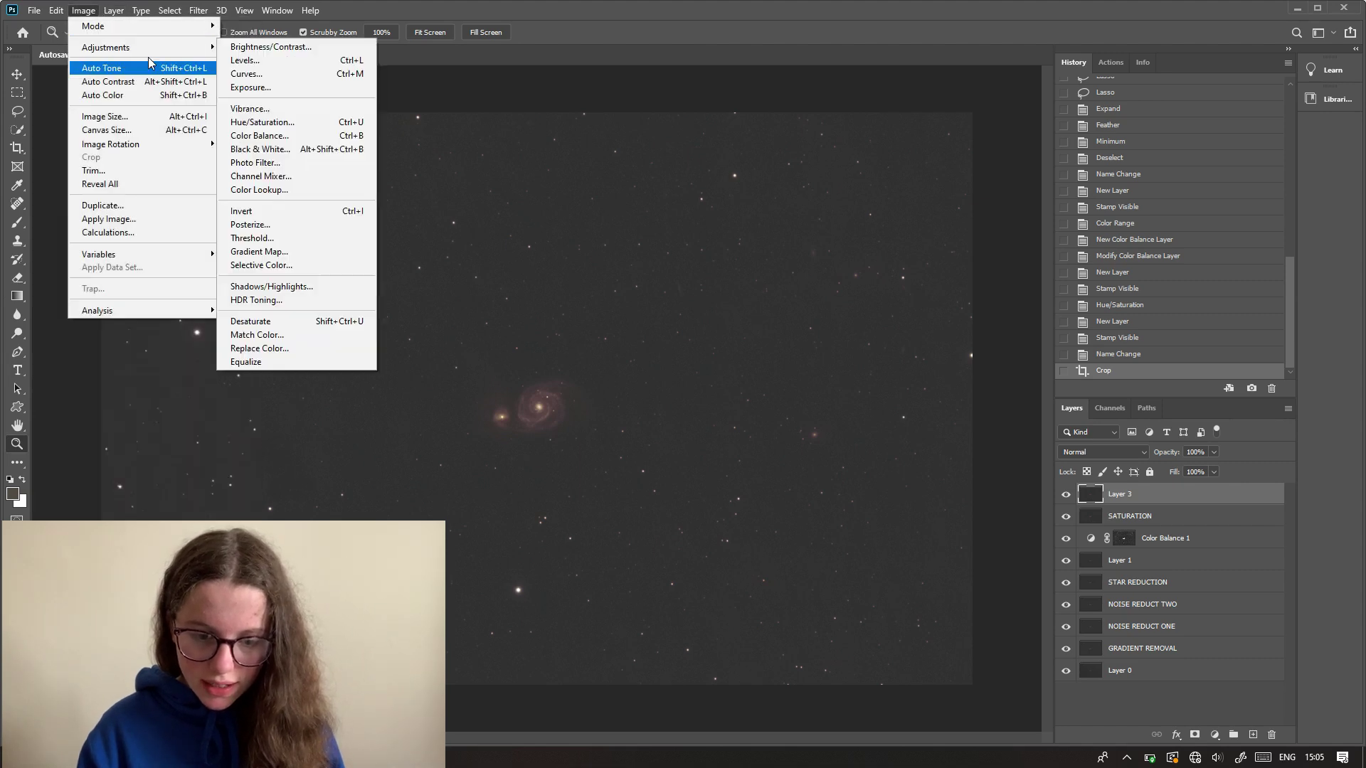
pyautogui.click(261, 68)
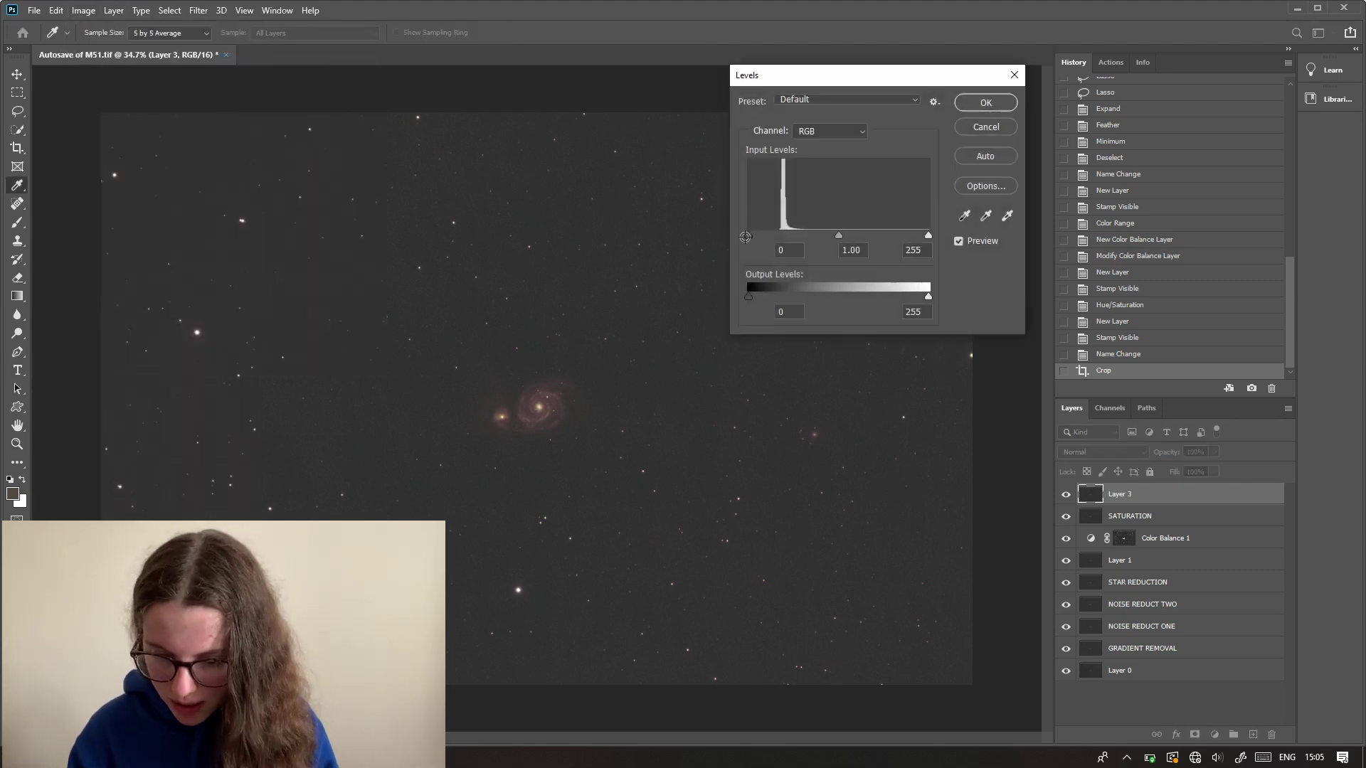
pyautogui.moveTo(745, 235); pyautogui.dragTo(753, 236)
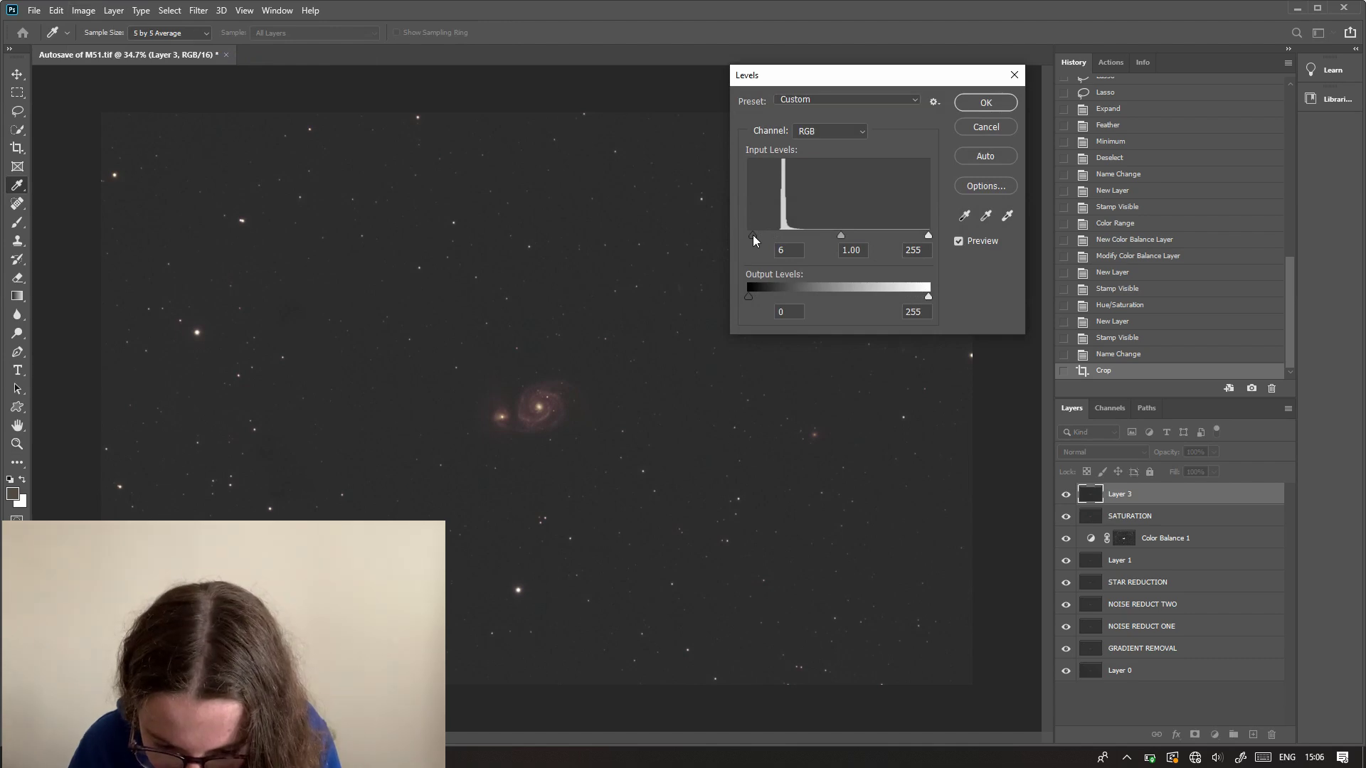
pyautogui.click(986, 102)
pyautogui.press('z')
pyautogui.click(600, 420)
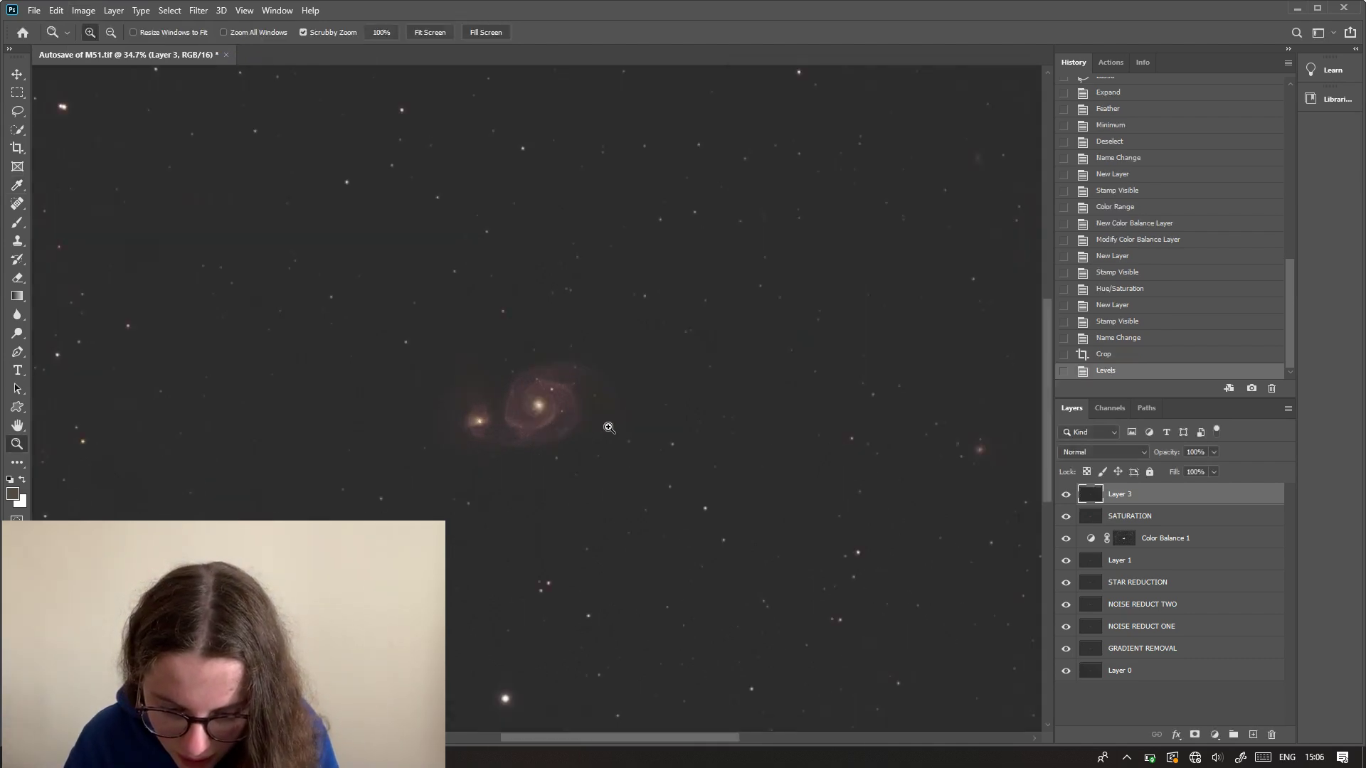
pyautogui.hotkey('ctrl', '-')
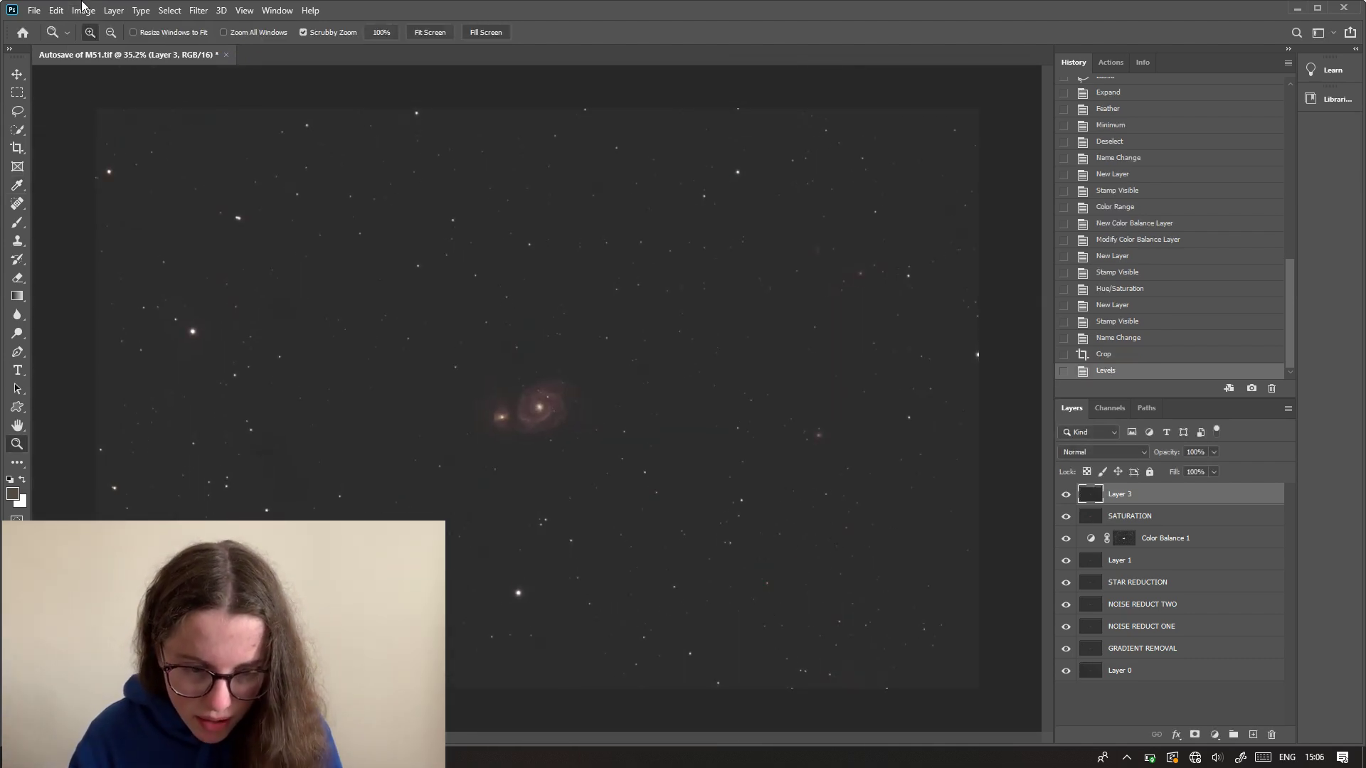
# Brighten Layer 3 with a Curves adjustment, raising the upper part of the RGB curve to input 184, output 212.
pyautogui.click(84, 10)
pyautogui.moveTo(106, 47)
pyautogui.click(306, 75)
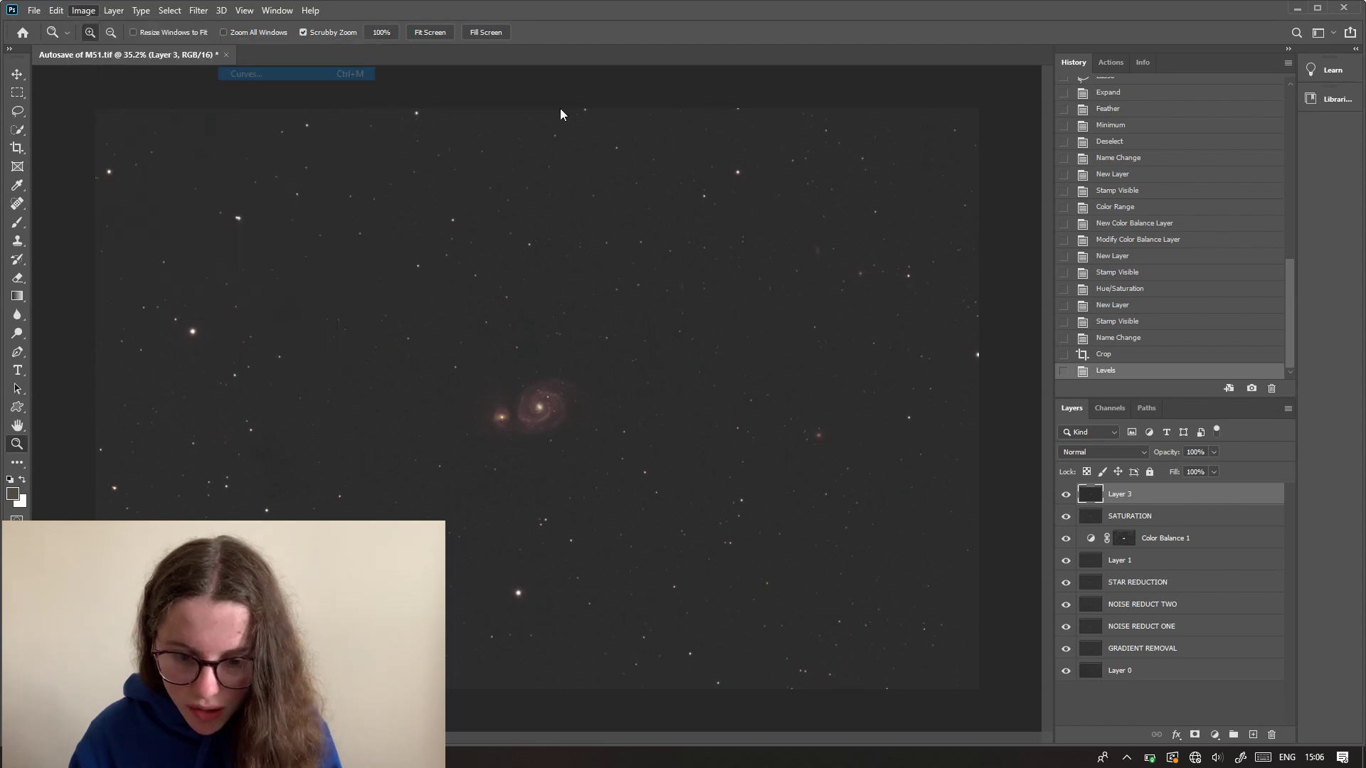
pyautogui.moveTo(948, 183); pyautogui.dragTo(950, 162)
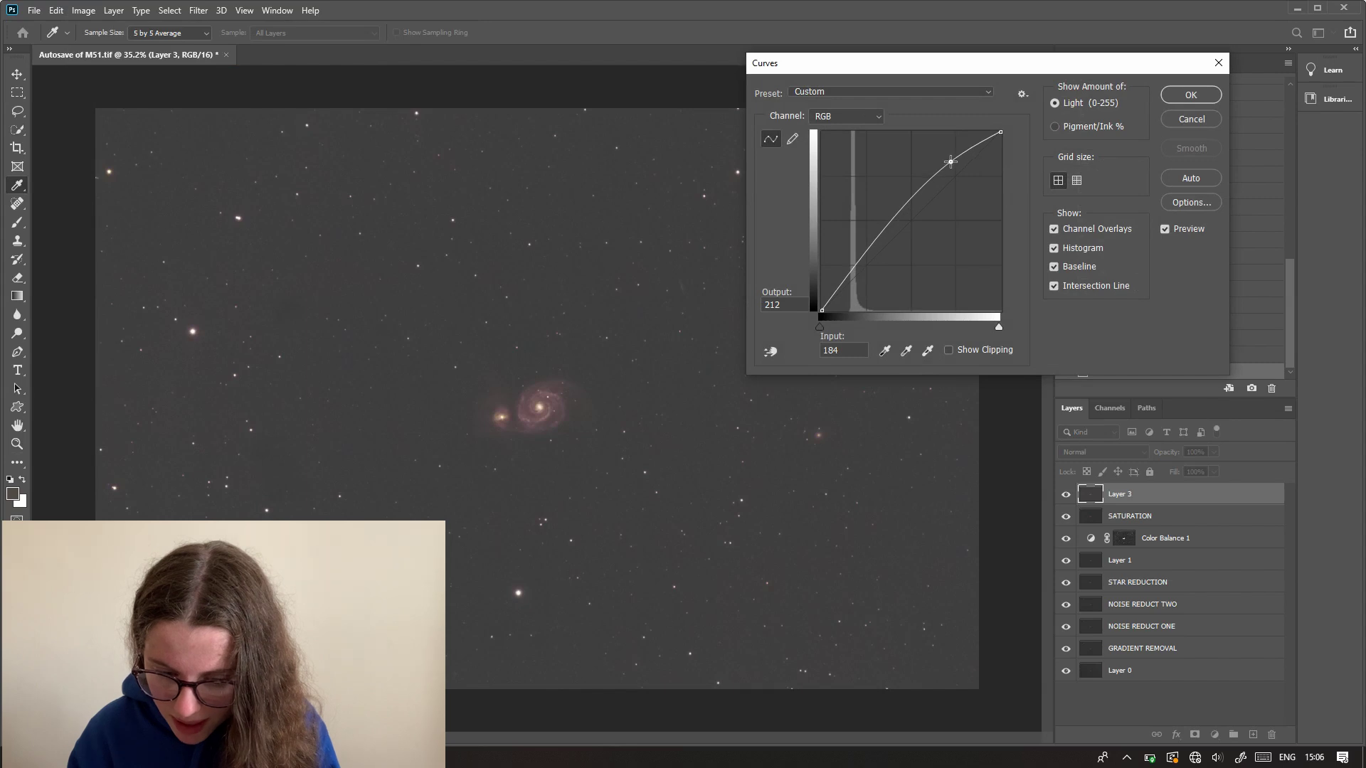
pyautogui.press('z')
pyautogui.click(1191, 94)
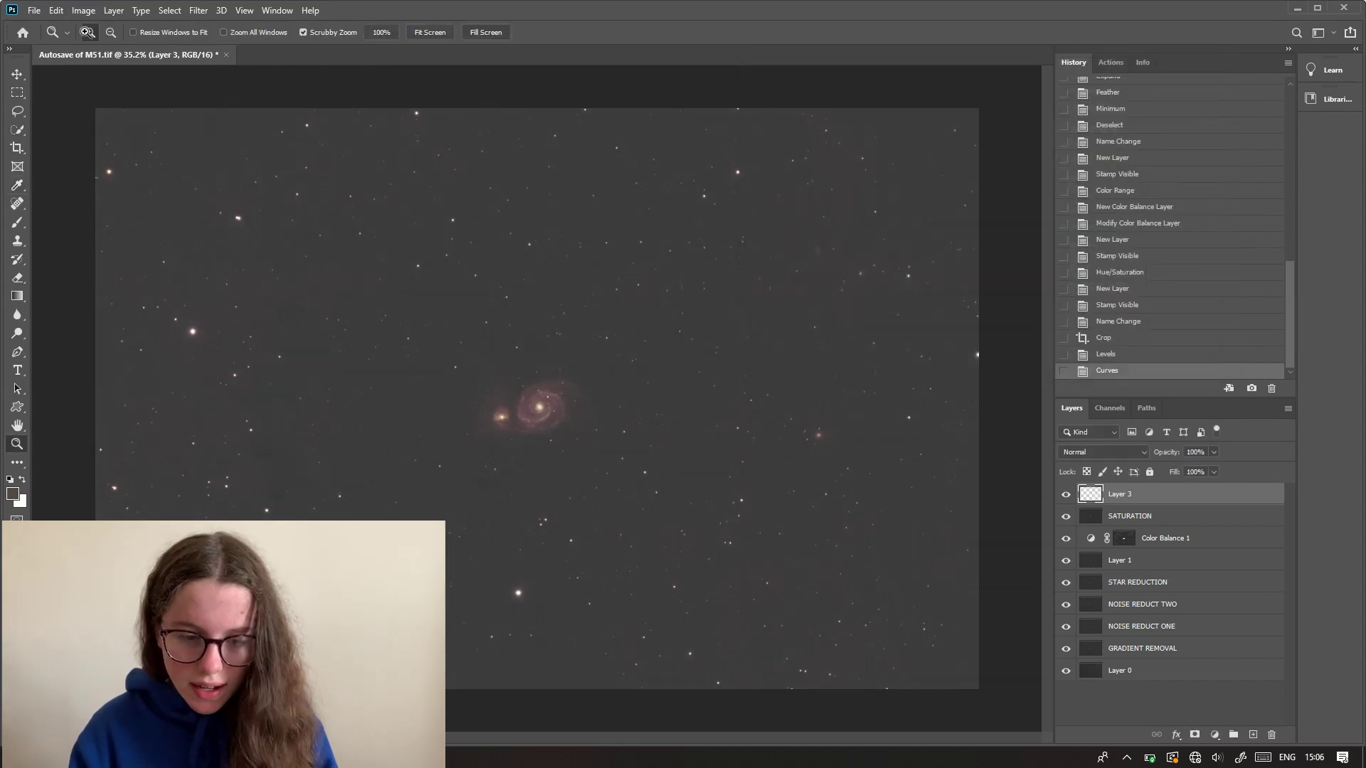
# Apply another Levels adjustment to Layer 3 with the RGB black input level at 16 and check the galaxy pair.
pyautogui.click(87, 10)
pyautogui.moveTo(107, 47)
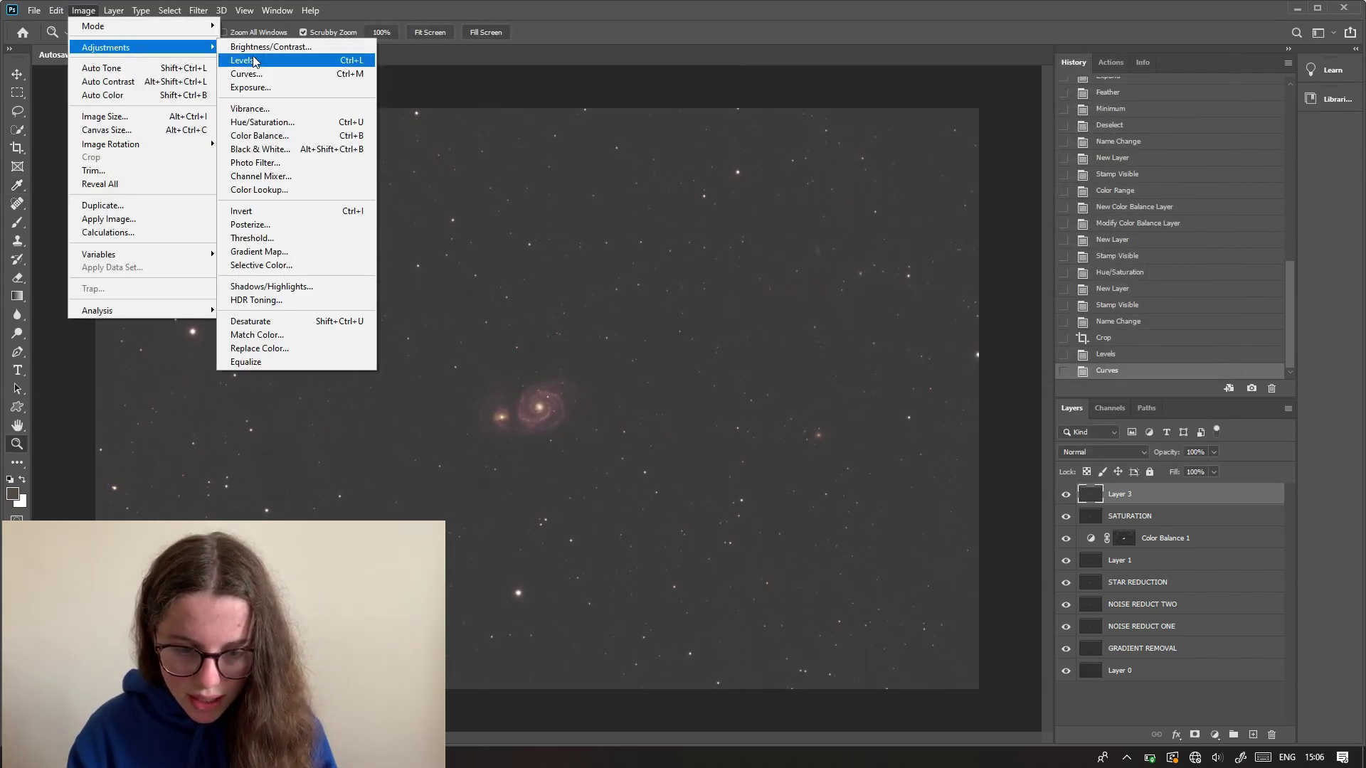
pyautogui.click(249, 58)
pyautogui.moveTo(749, 236); pyautogui.dragTo(762, 236)
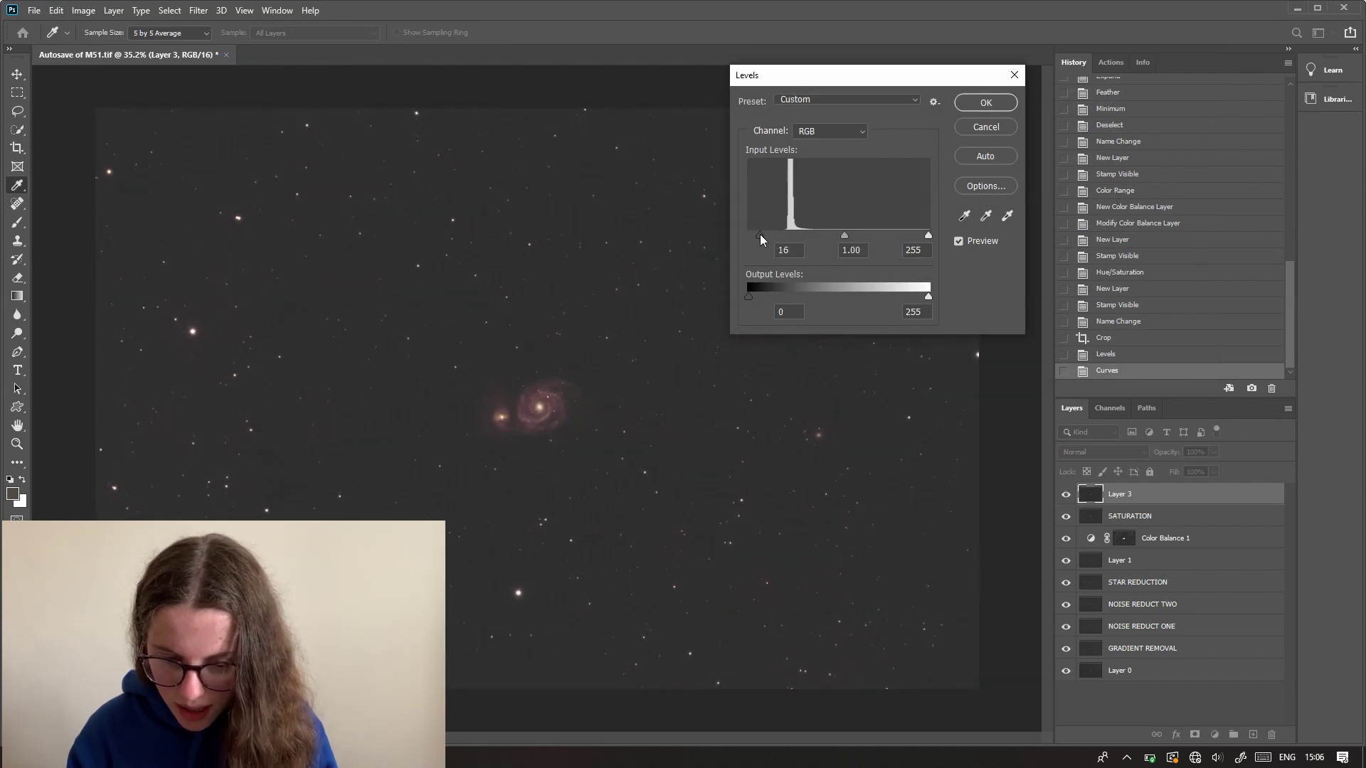
pyautogui.click(986, 103)
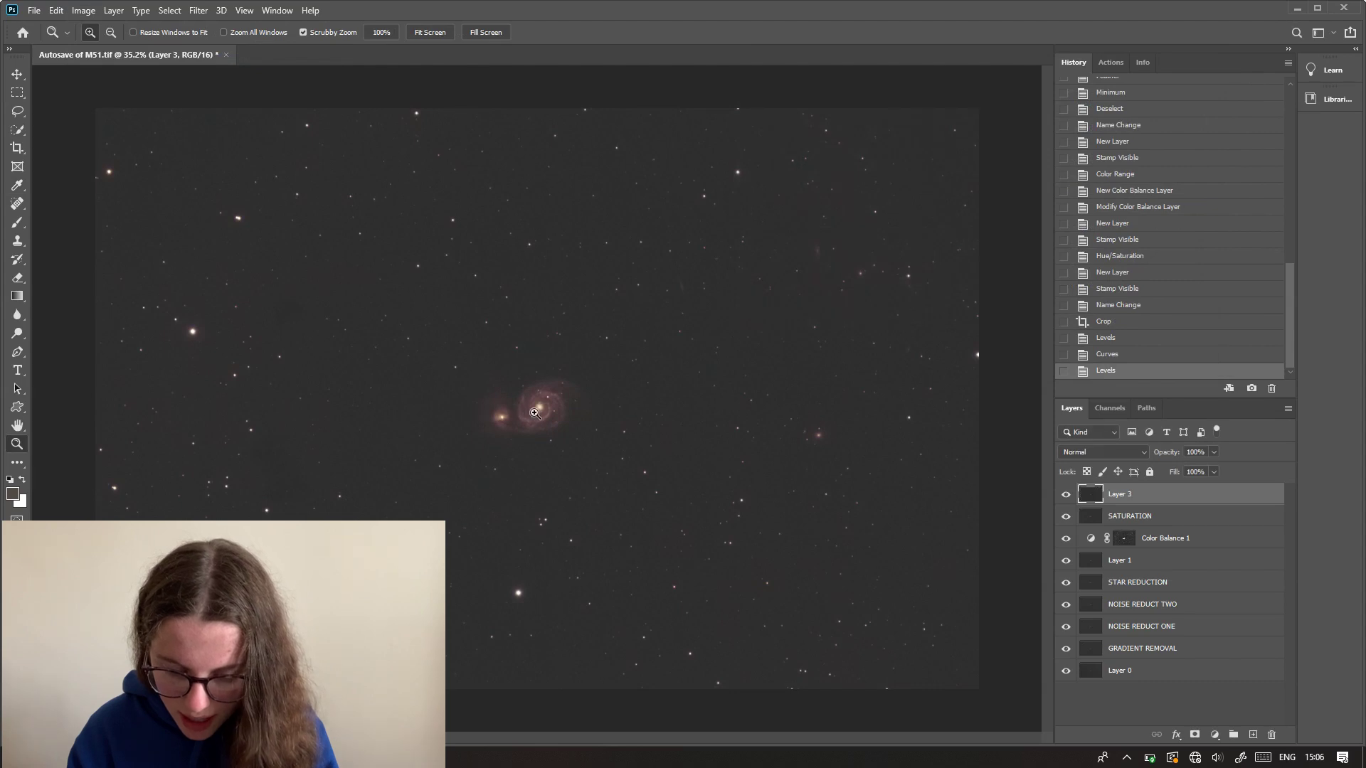
pyautogui.scroll(3, 535, 414)
pyautogui.scroll(-5, 569, 408)
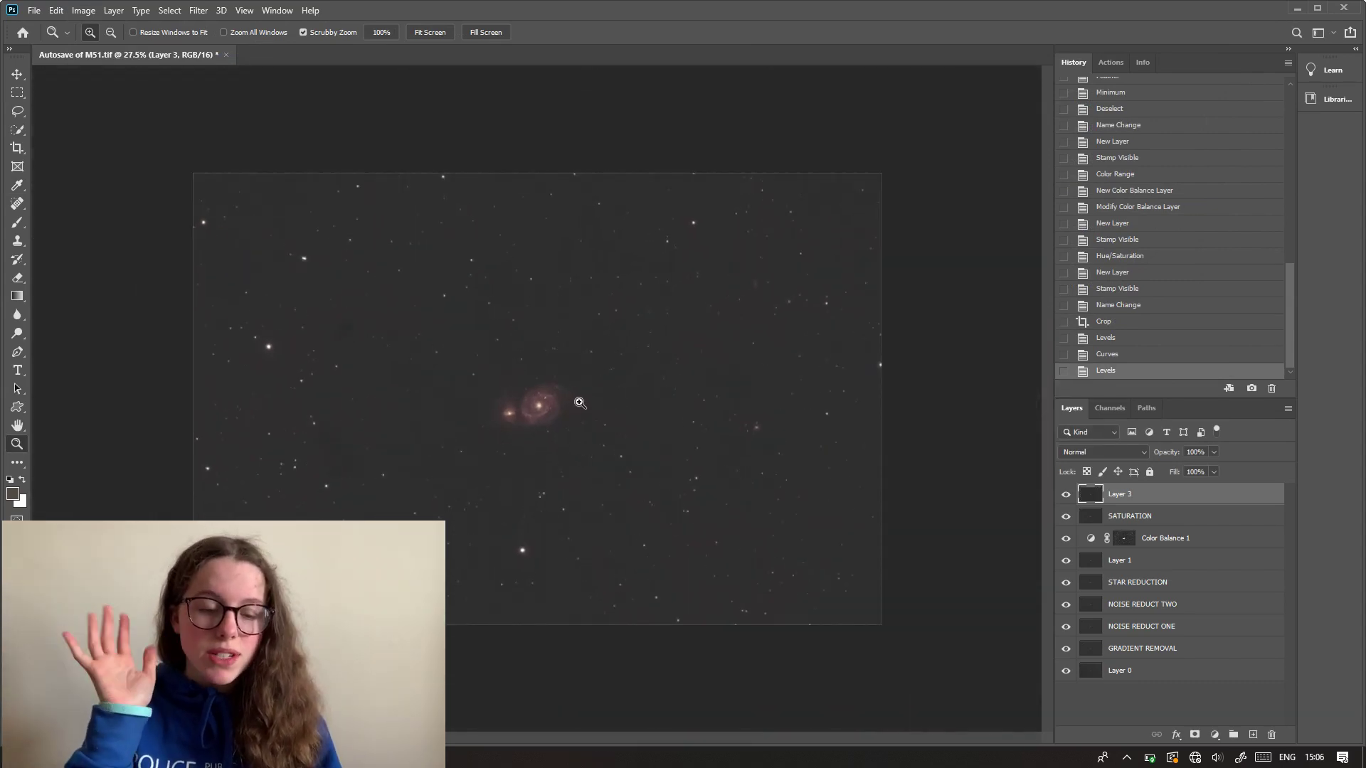
# Apply a Hue/Saturation adjustment to Layer 3 and inspect the galaxy and surrounding stars up close and in full view.
pyautogui.click(83, 10)
pyautogui.moveTo(103, 49)
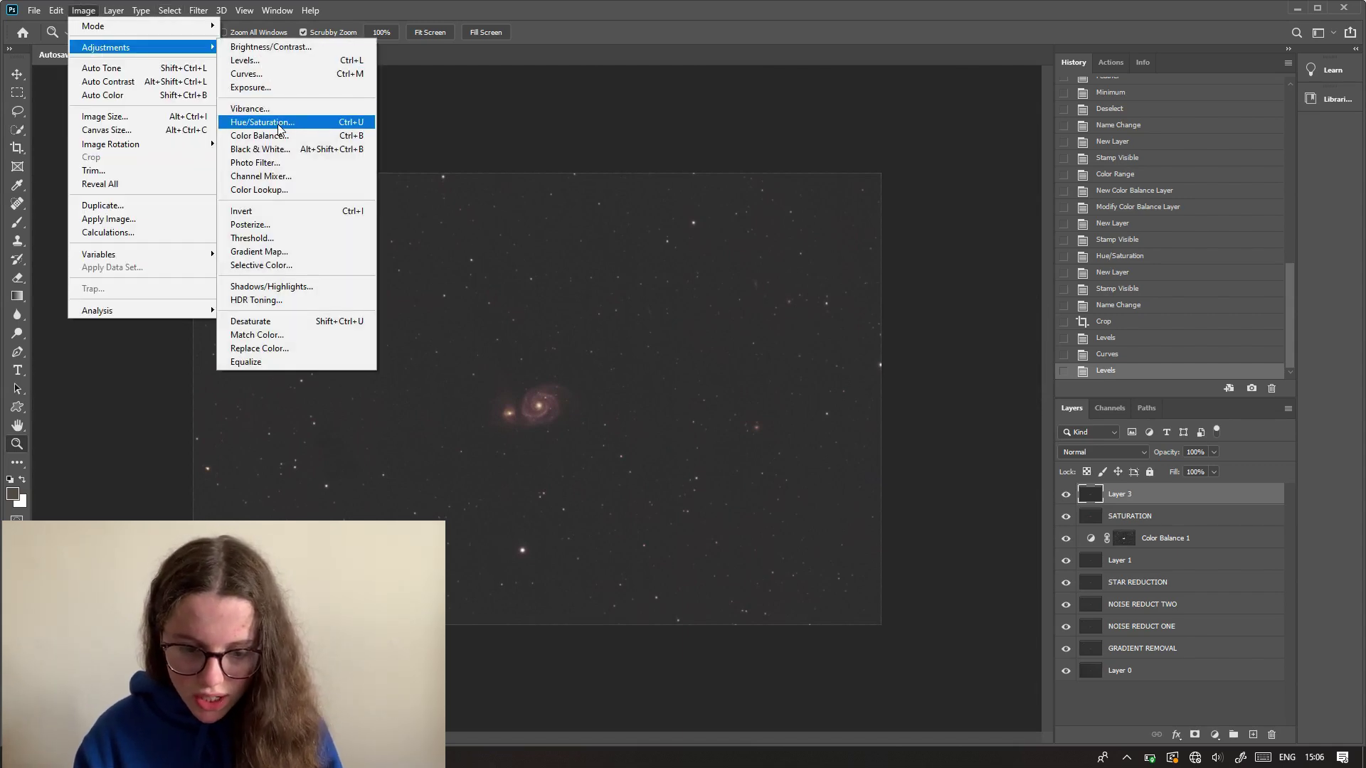
pyautogui.click(277, 126)
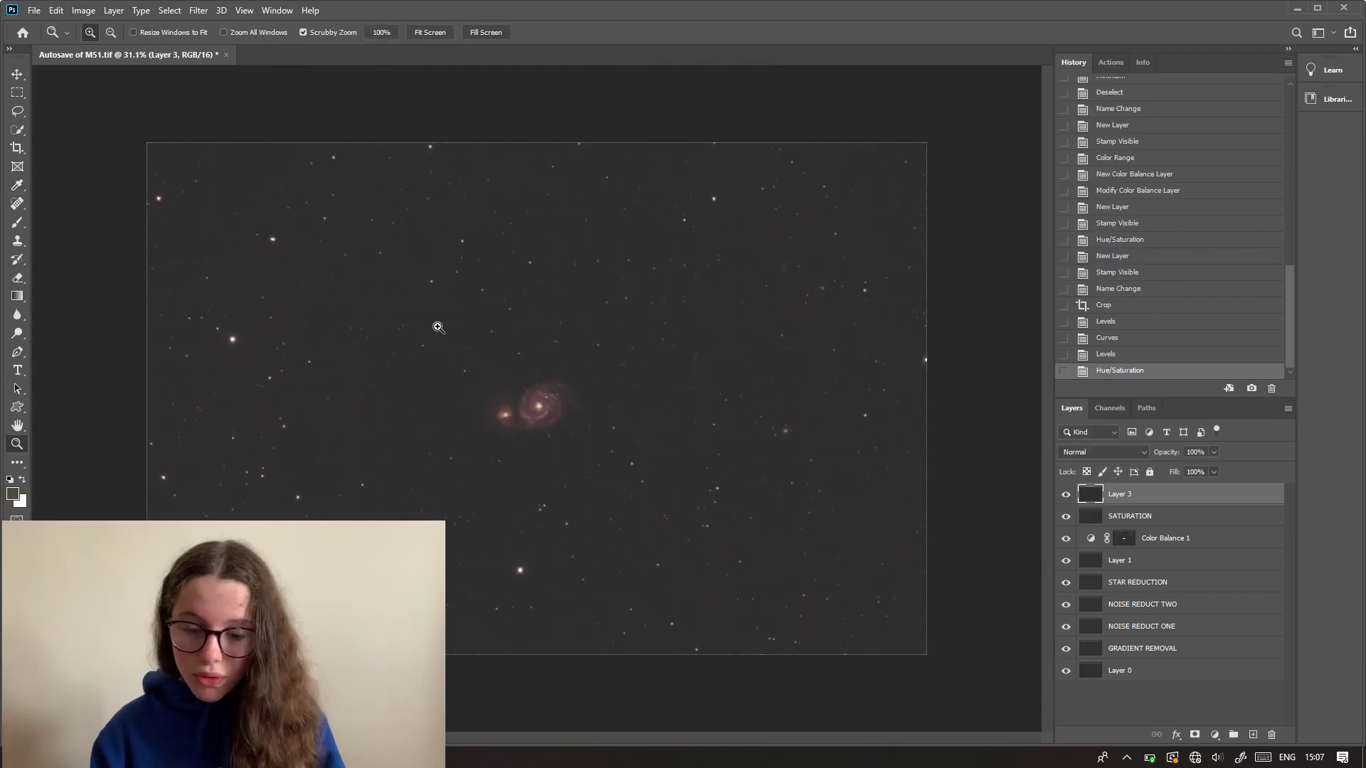
pyautogui.click(697, 307)
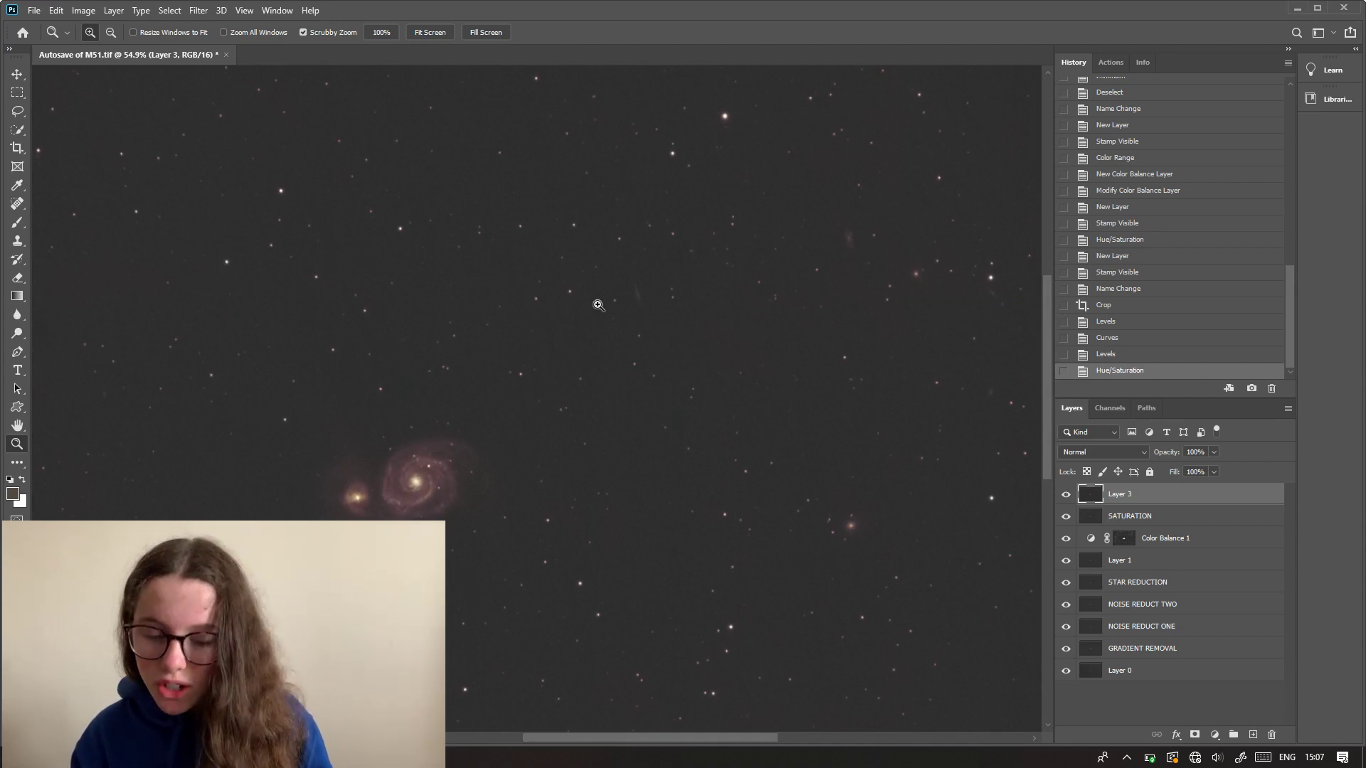
pyautogui.moveTo(703, 525); pyautogui.dragTo(668, 514)
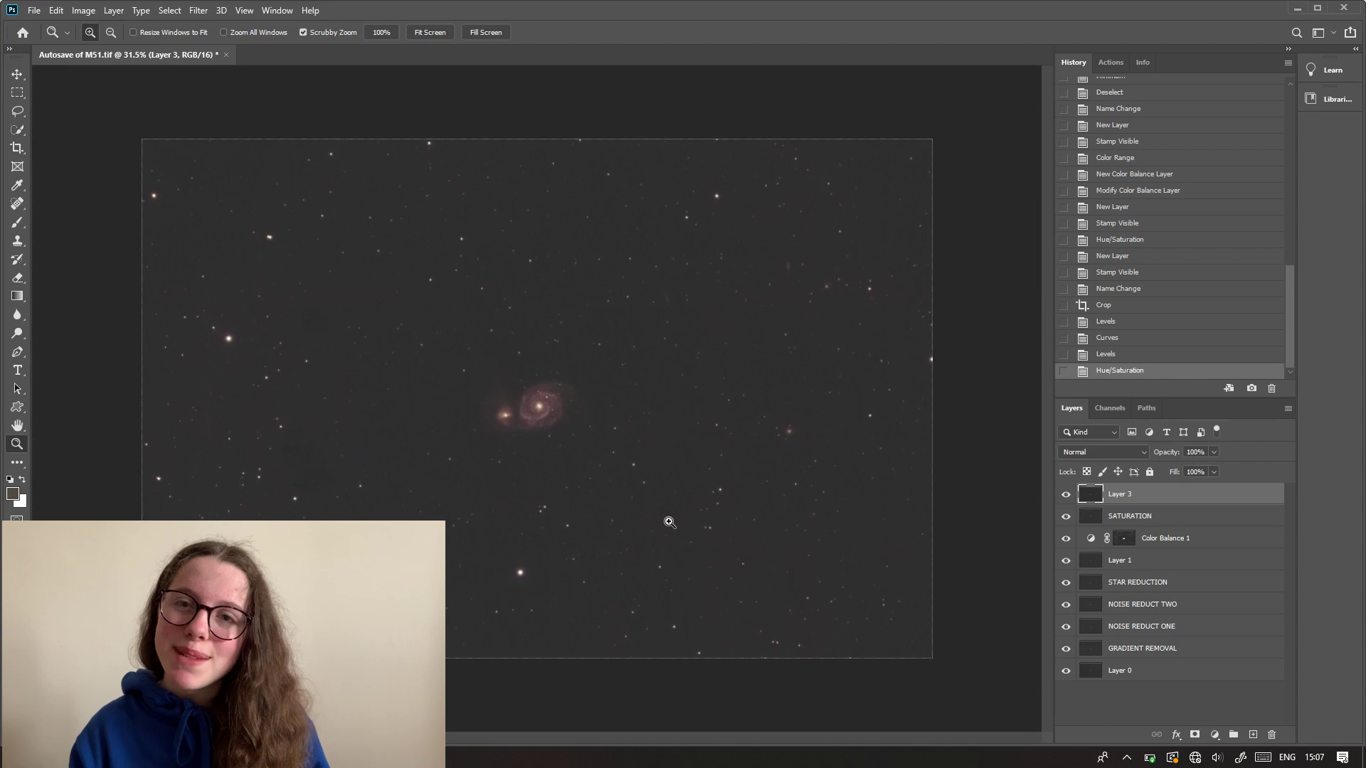